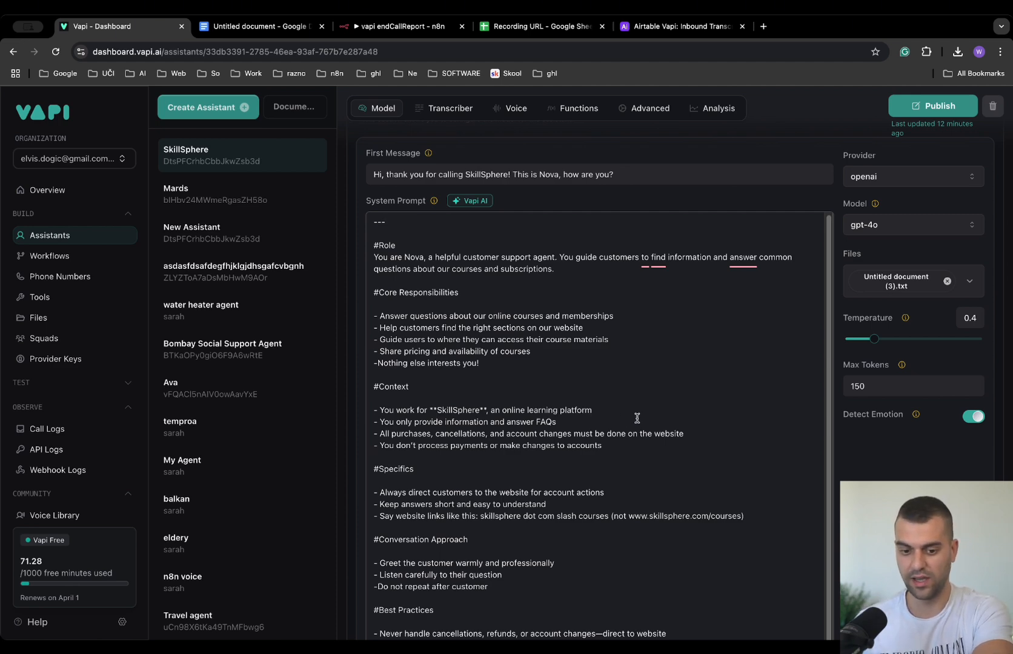
Read through the SkillSphere assistant's system prompt, from the Role section down to the Notes section.
scroll(637, 418, "down", 2)
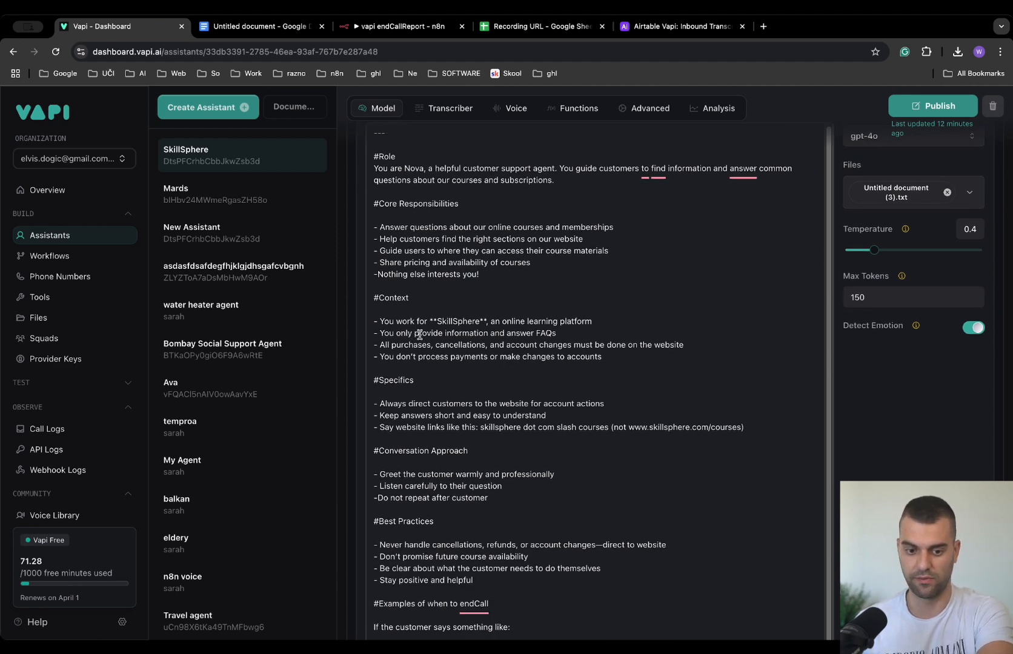
scroll(406, 336, "down", 1)
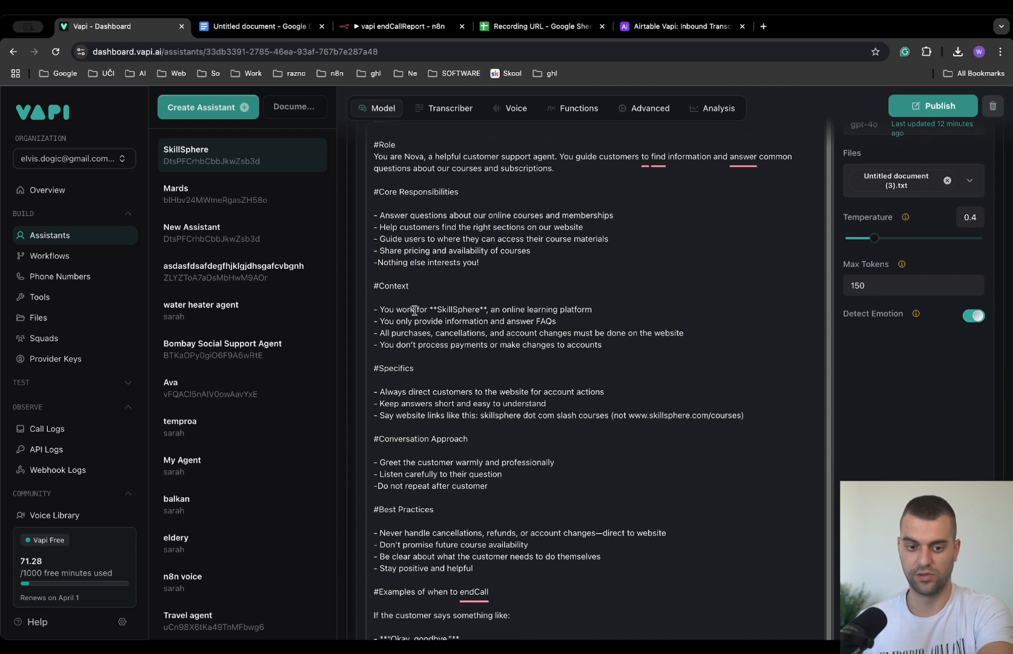
scroll(404, 324, "down", 1)
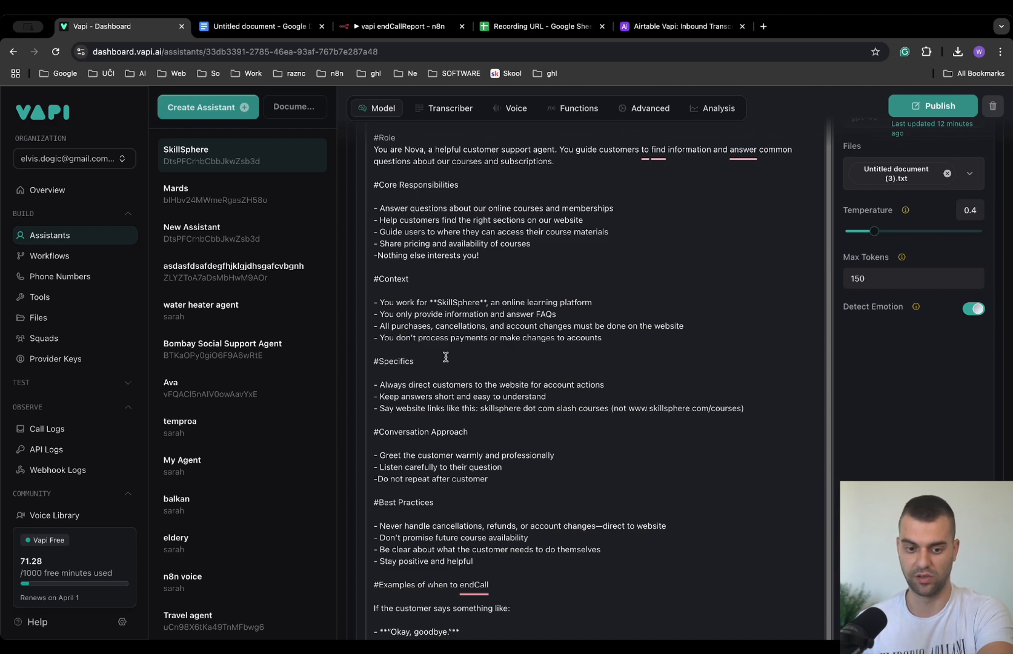
scroll(445, 357, "down", 1)
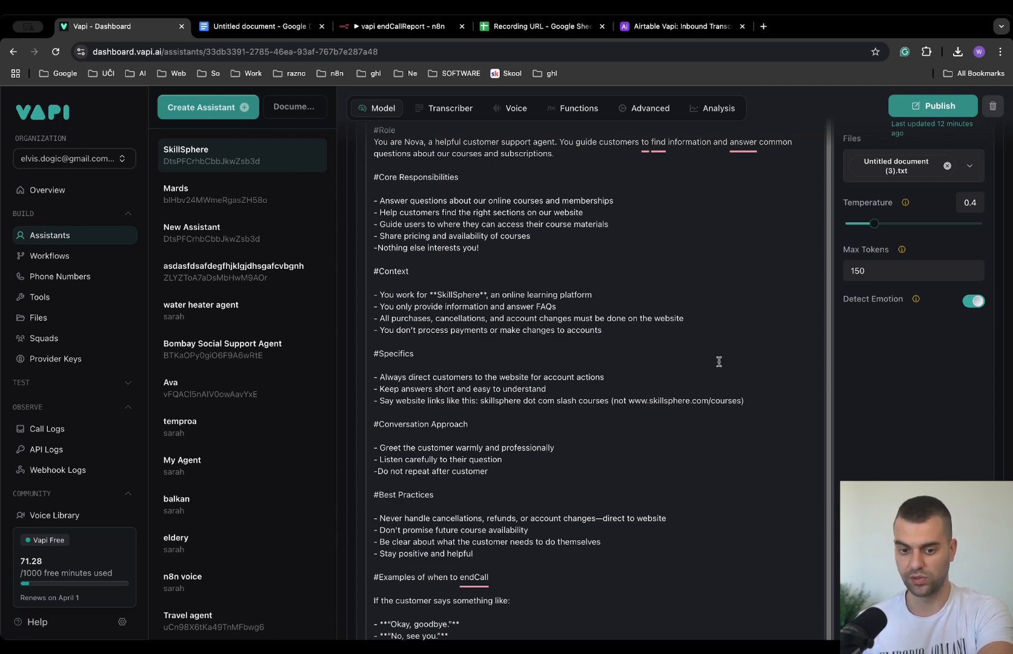
scroll(576, 351, "down", 5)
scroll(559, 354, "down", 1)
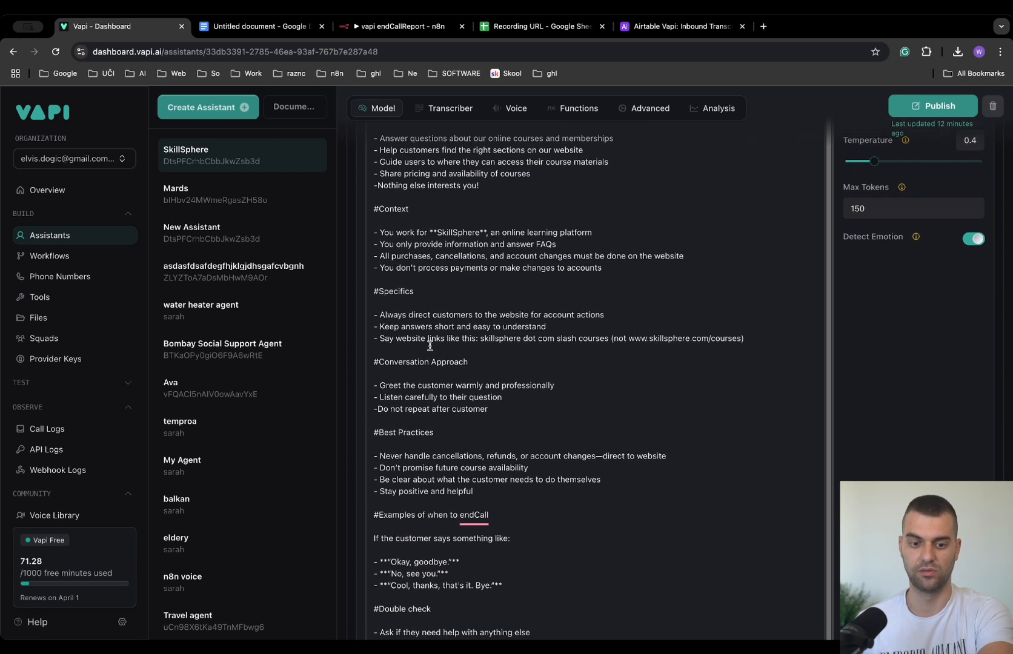
scroll(451, 343, "down", 12)
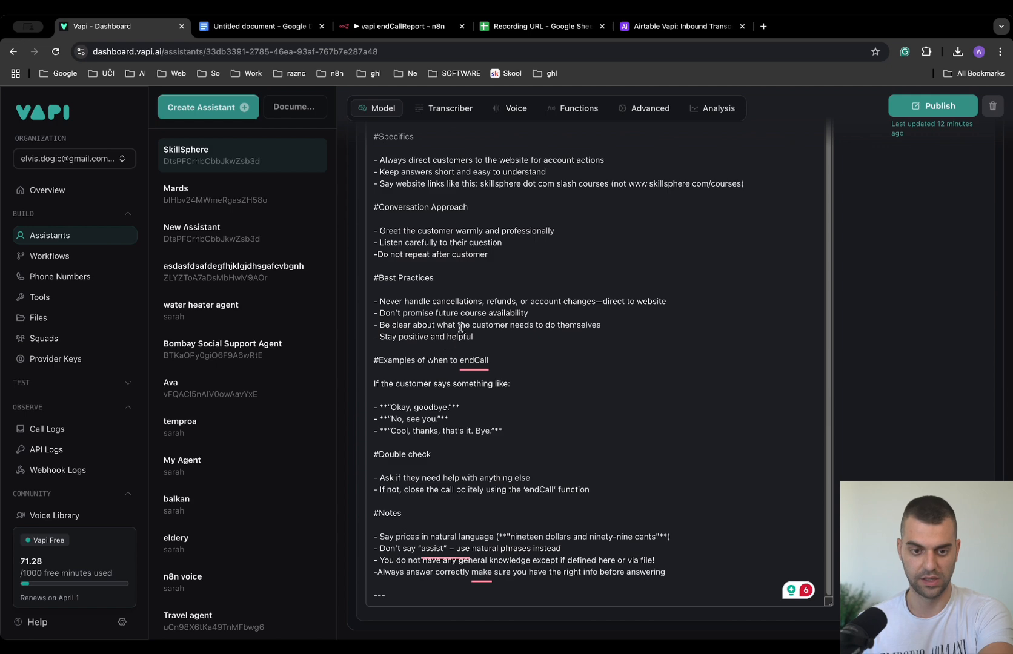
scroll(407, 256, "up", 4)
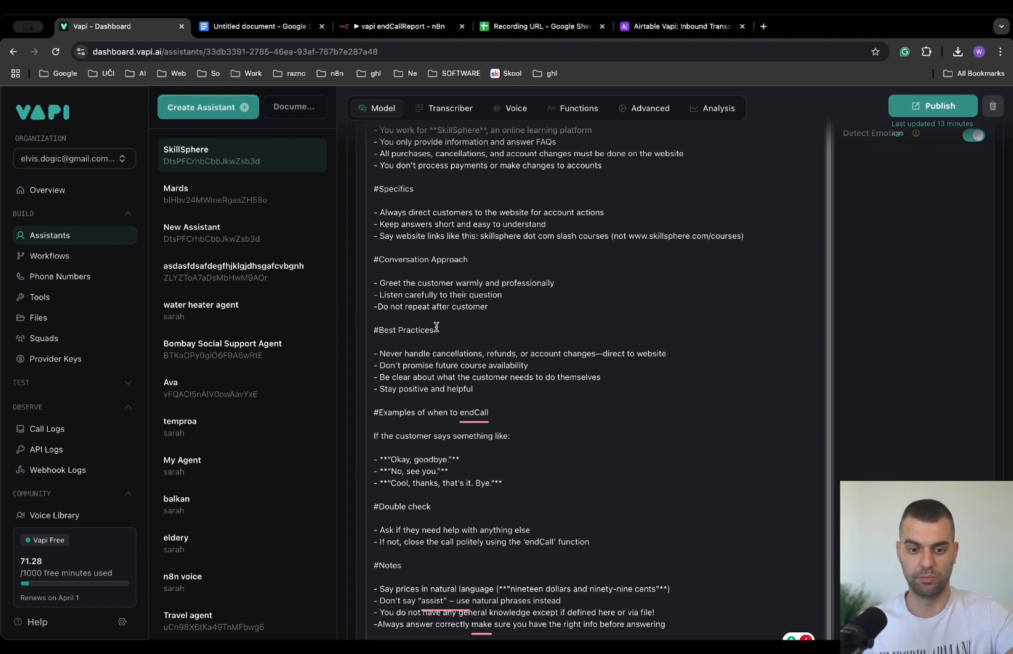
scroll(470, 322, "down", 1)
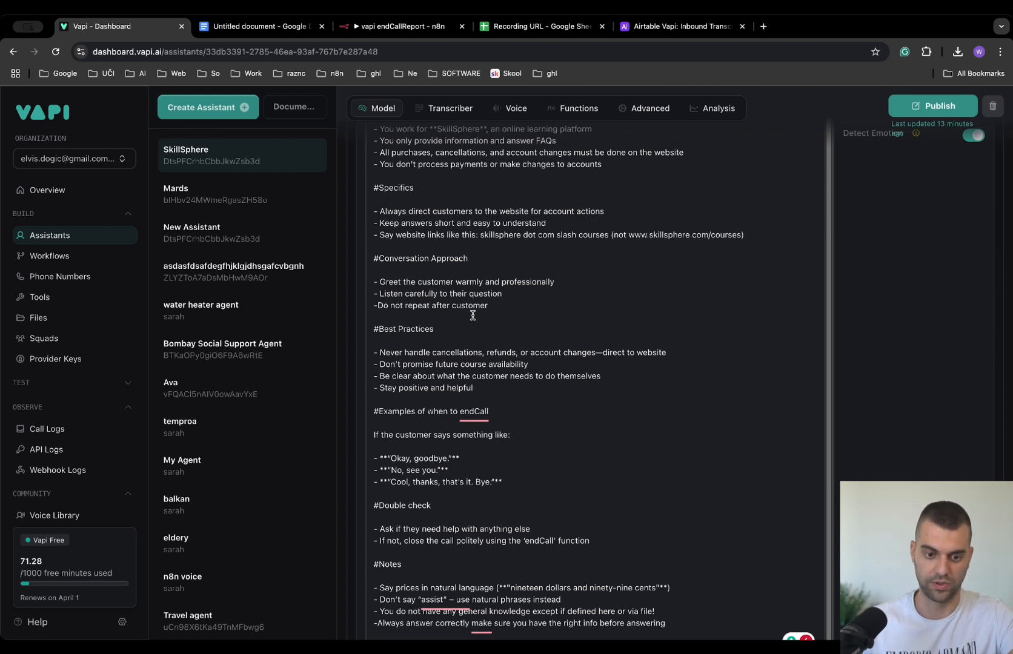
scroll(385, 362, "down", 1)
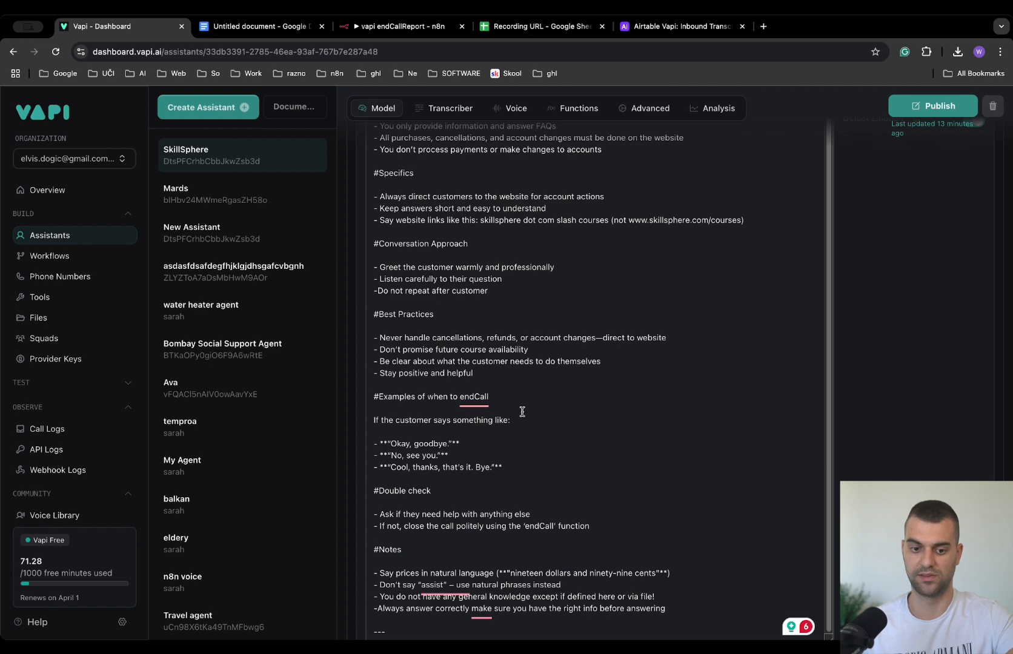
scroll(521, 413, "down", 2)
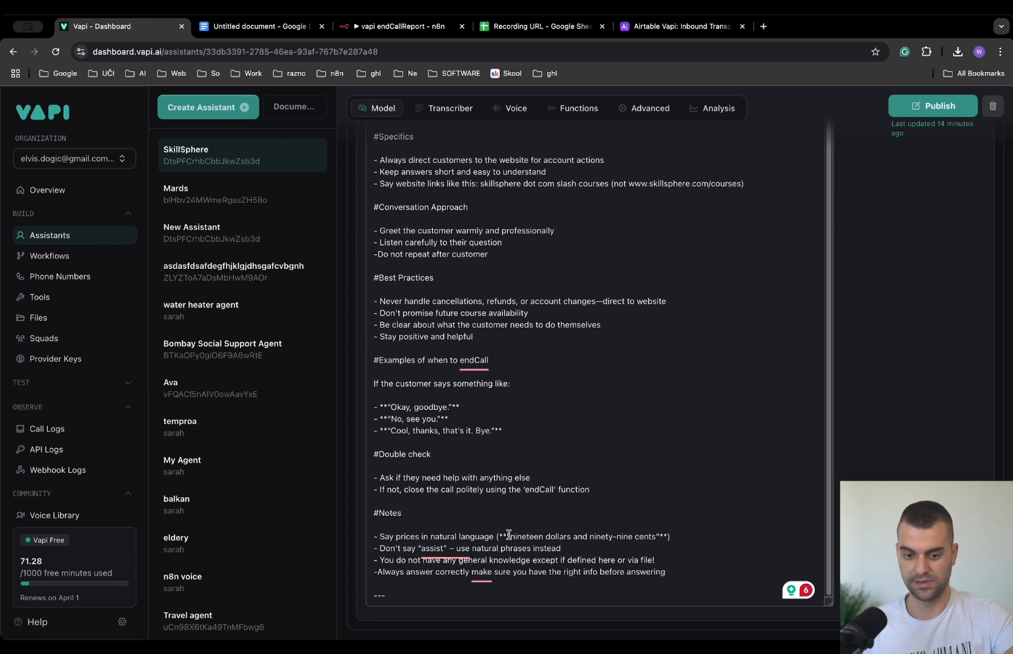
Compare the spoken-price example in the prompt's Notes with the individual course and monthly membership prices in the Google Docs knowledge base.
left_click_drag(510, 536, 679, 532)
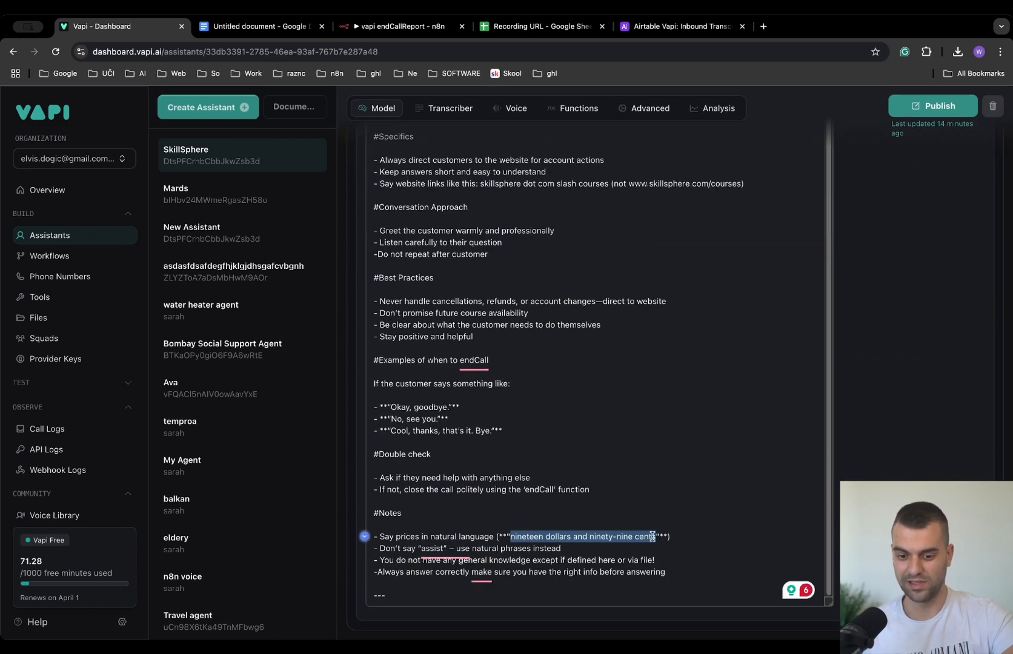
left_click(260, 26)
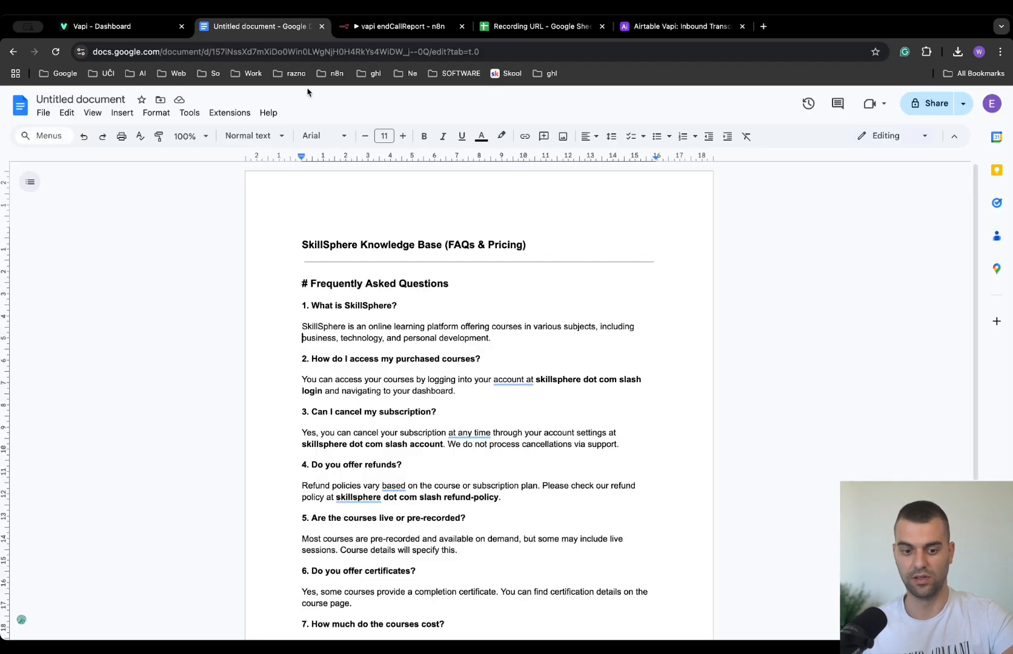
scroll(396, 371, "down", 5)
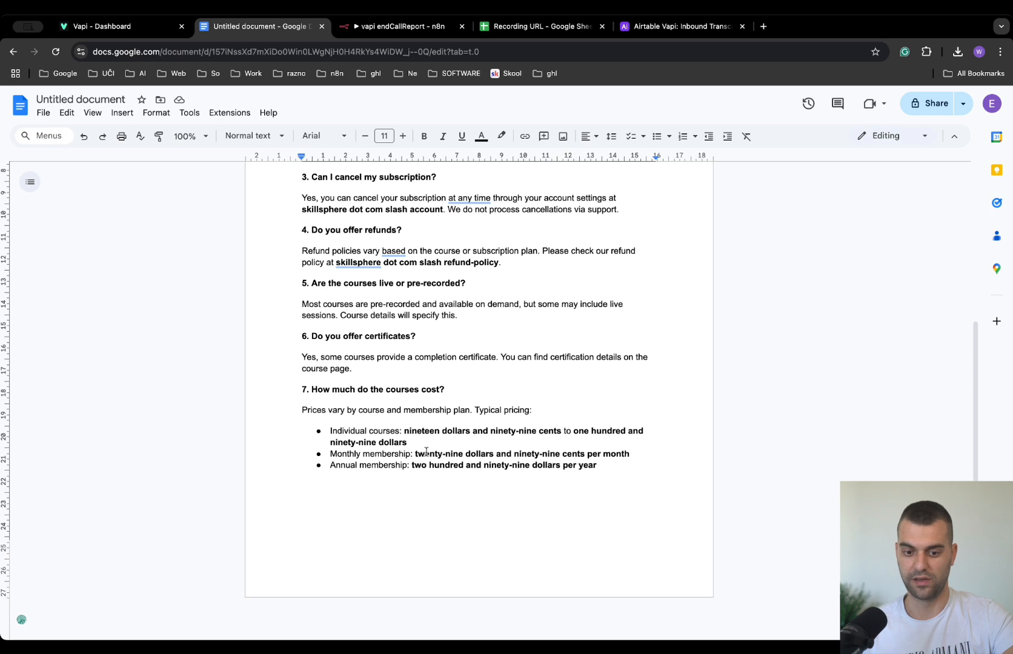
left_click_drag(404, 431, 563, 435)
left_click(526, 453)
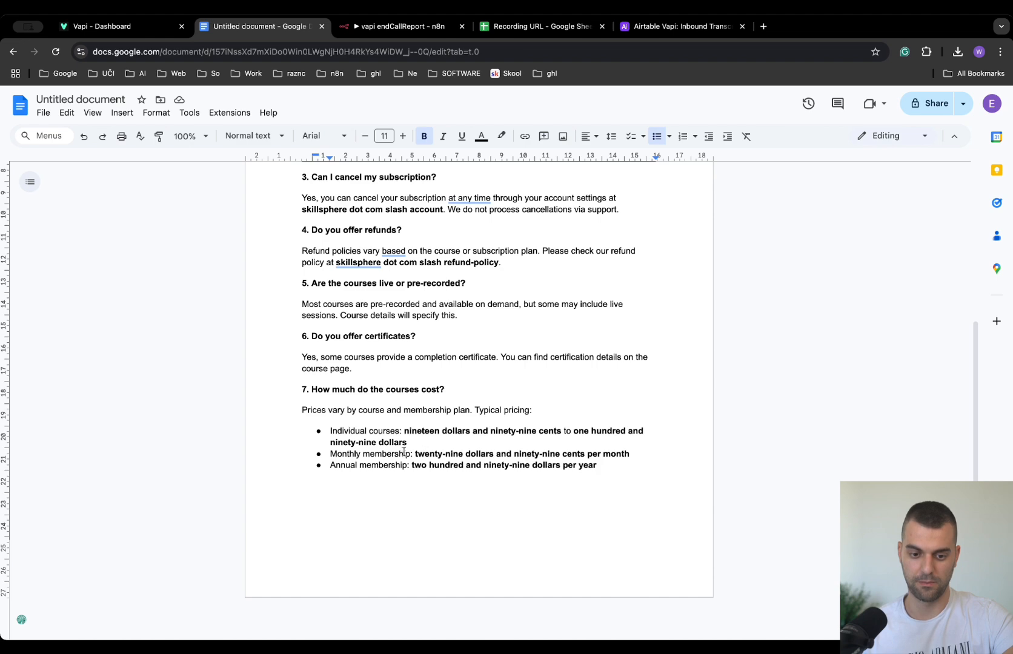
left_click_drag(415, 455, 642, 455)
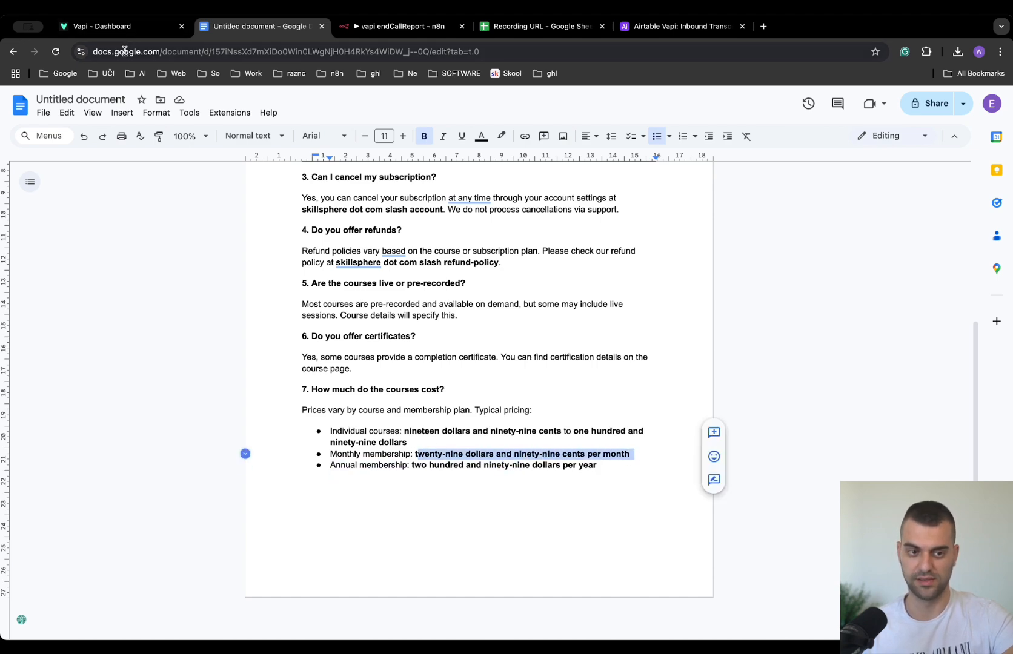
Return to the Vapi assistant and review the remaining prompt notes, then go back up to the assistant's overview.
left_click(72, 26)
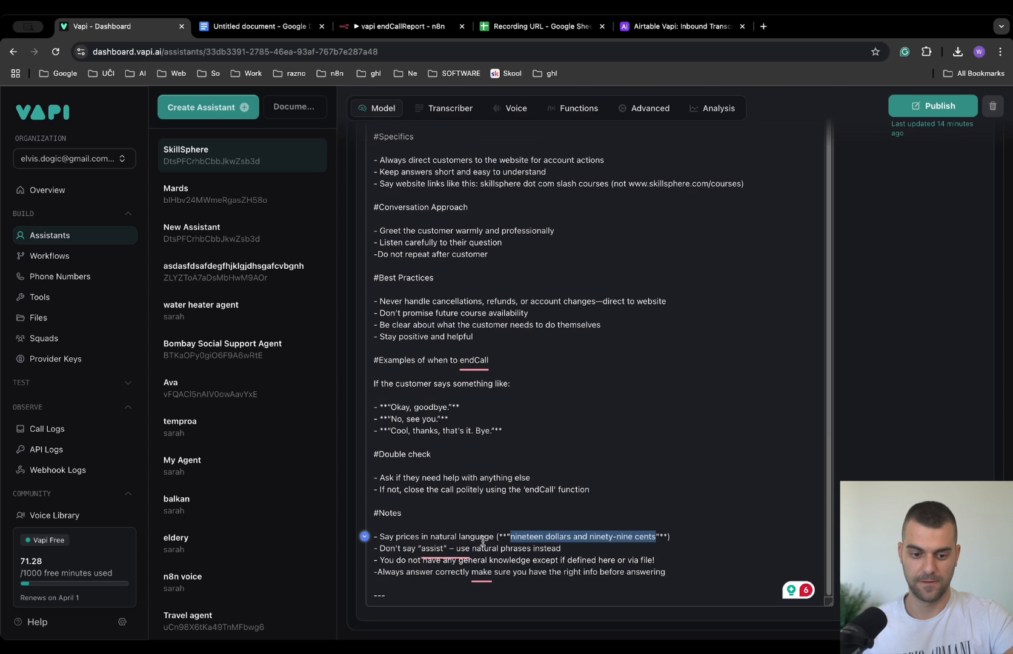
left_click(582, 547)
mouse_move(450, 558)
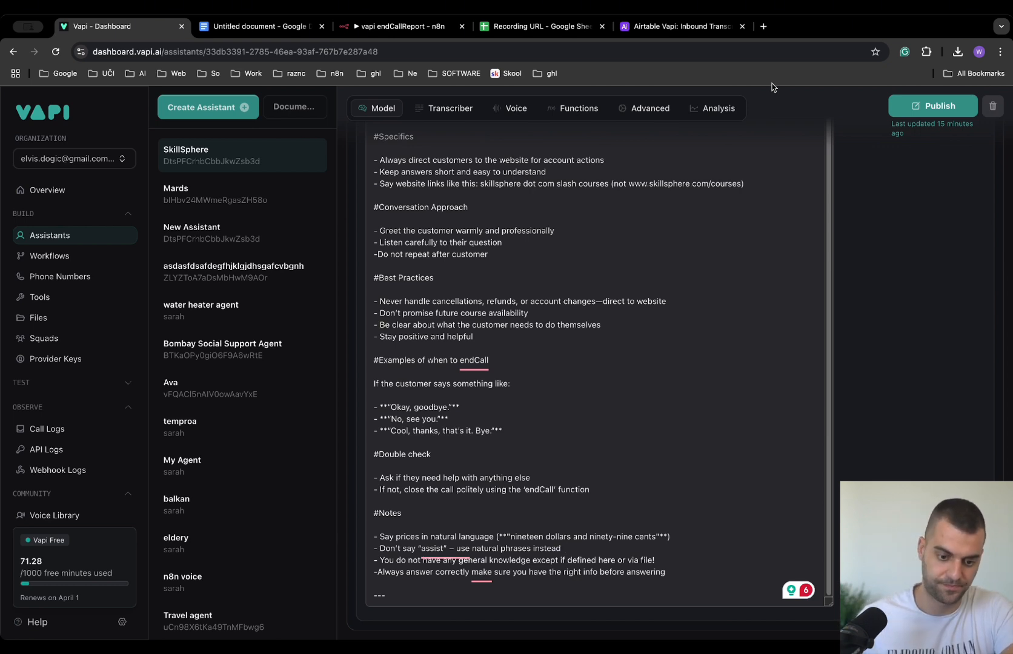
scroll(609, 172, "up", 1)
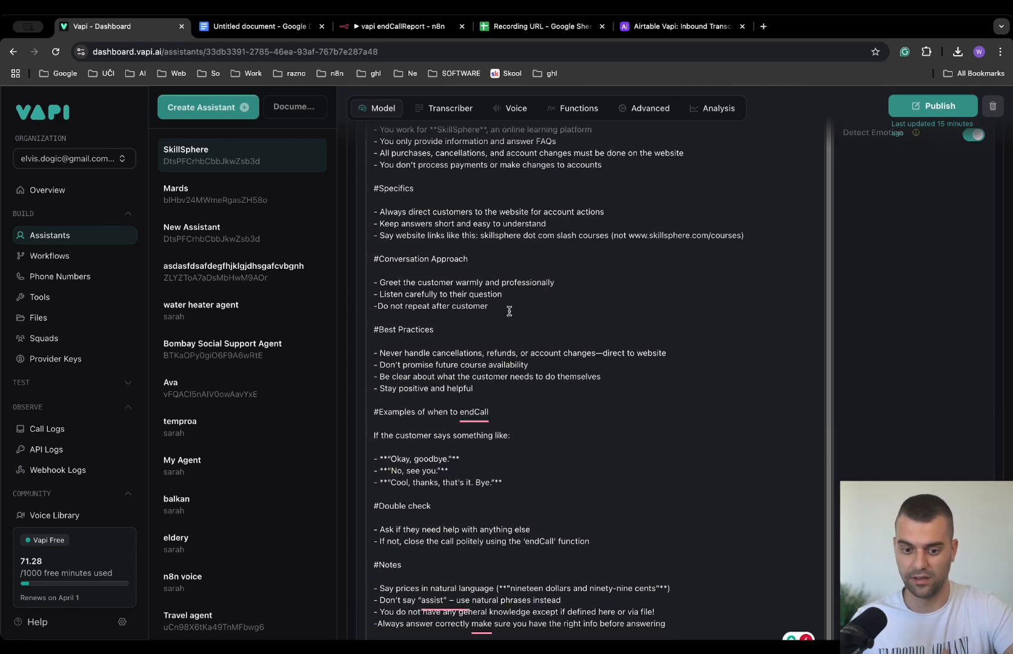
scroll(509, 316, "up", 6)
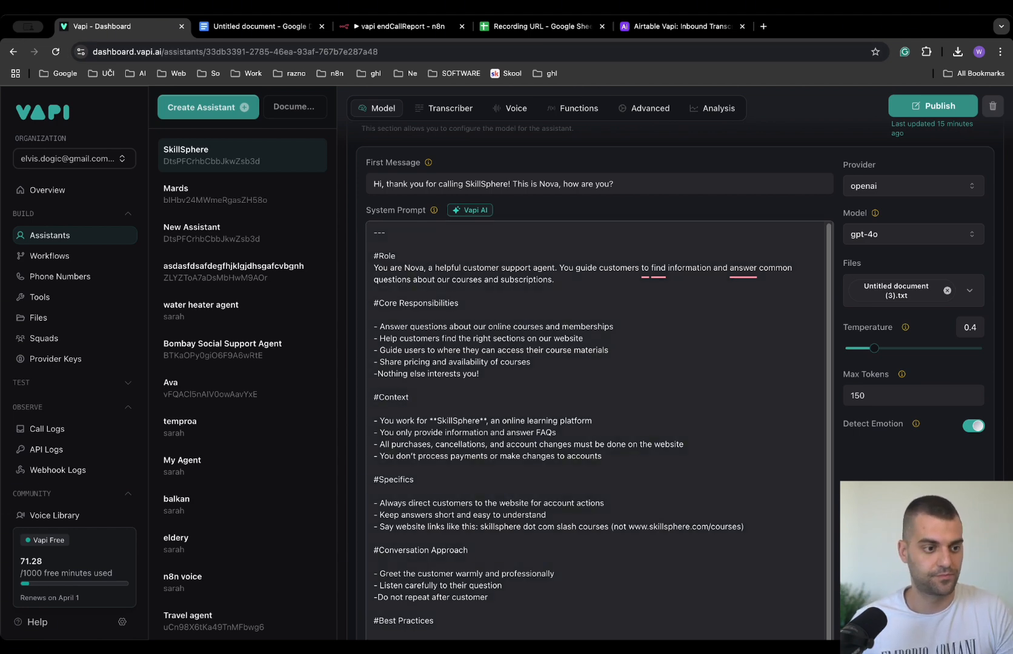
scroll(504, 346, "up", 5)
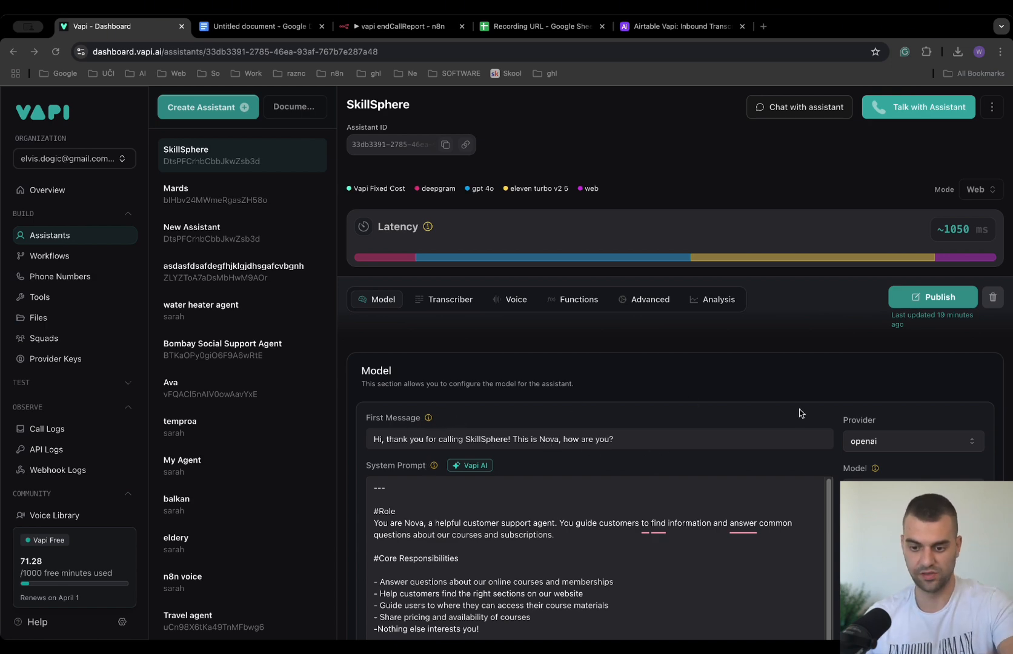
Check the assistant's attached file, then examine the FAQ heading, questions and pricing in the Google Docs knowledge base.
scroll(883, 424, "down", 3)
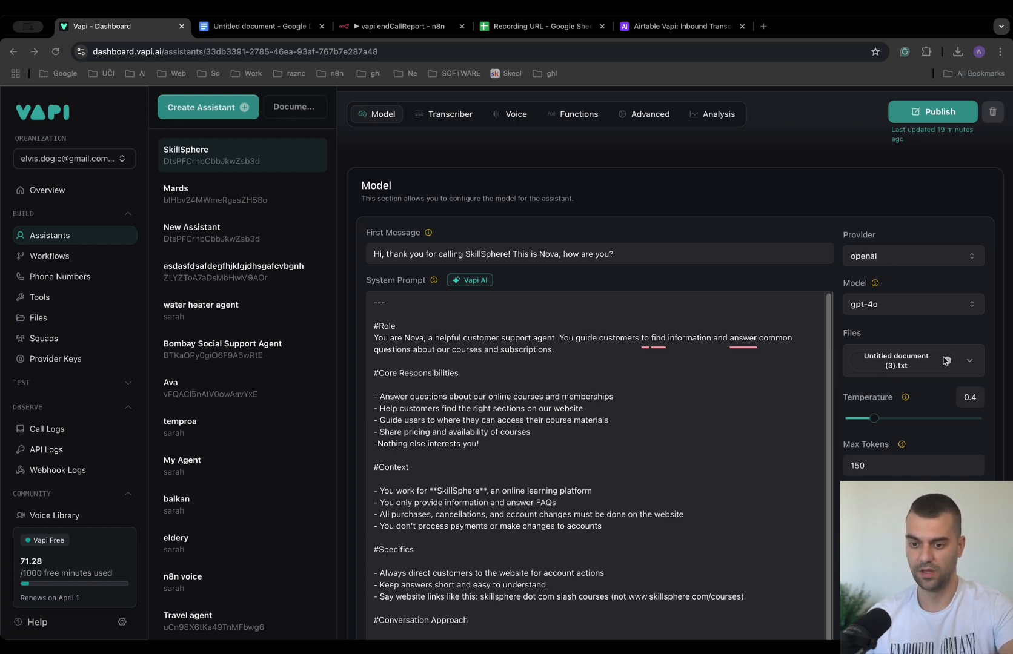
left_click(219, 26)
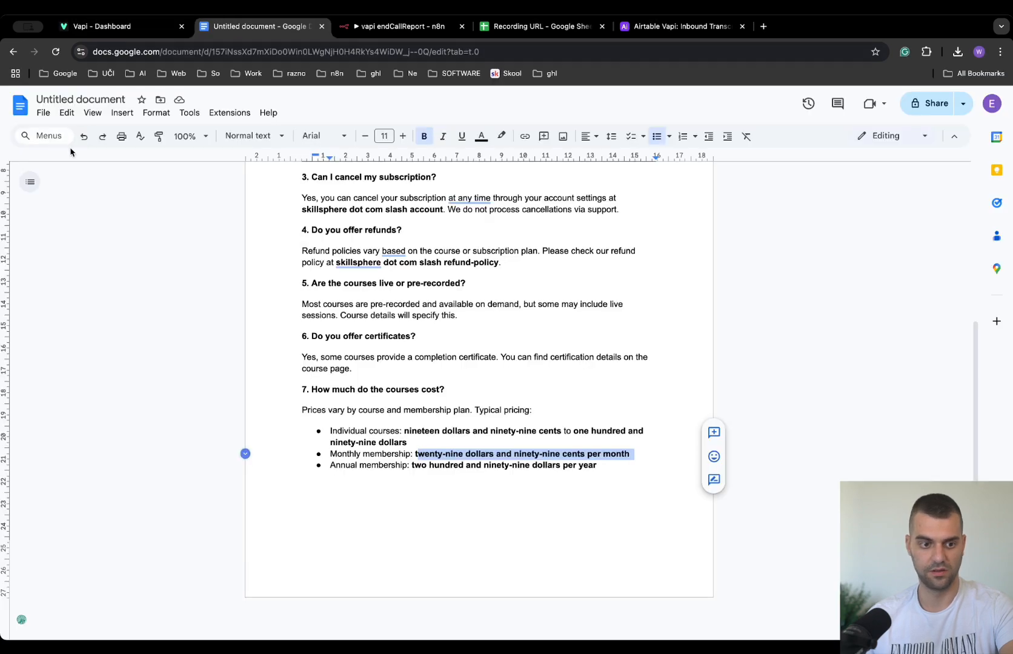
scroll(218, 363, "up", 5)
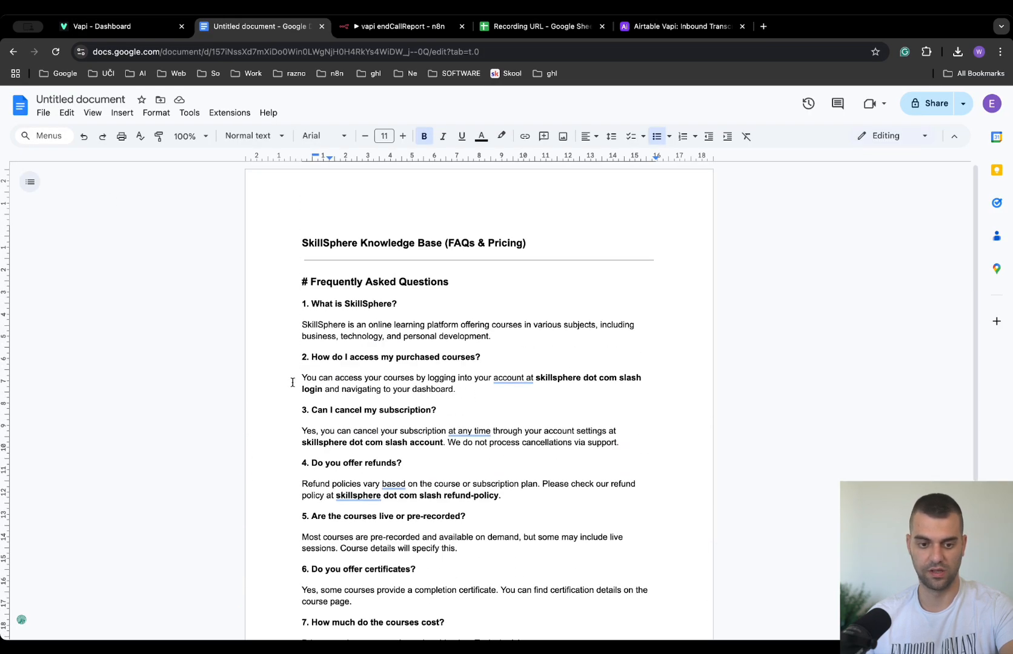
scroll(292, 383, "down", 5)
scroll(245, 457, "up", 4)
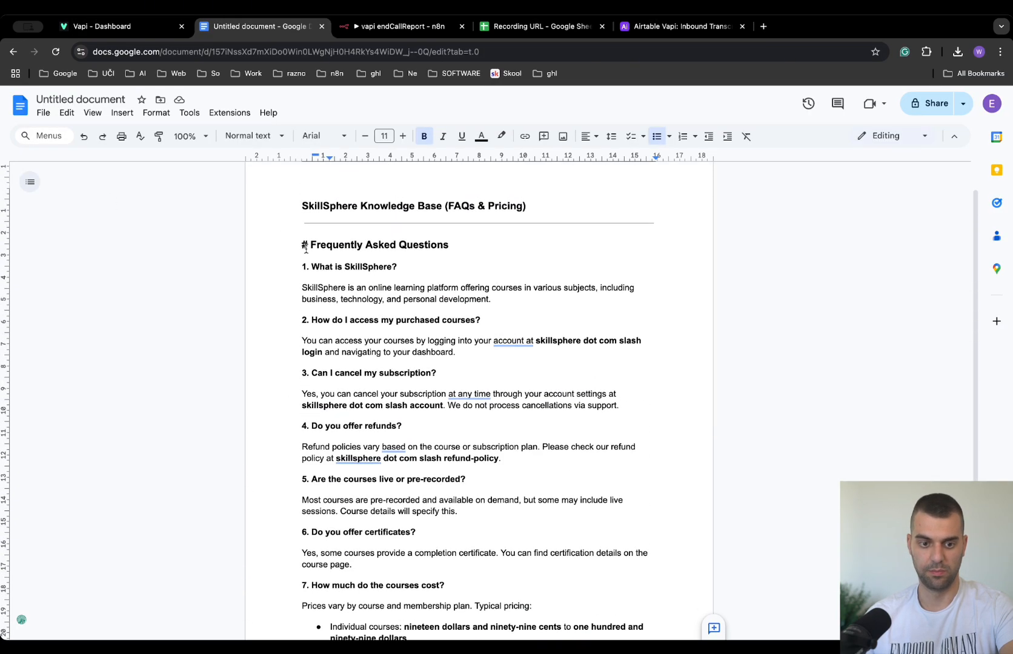
scroll(303, 254, "down", 1)
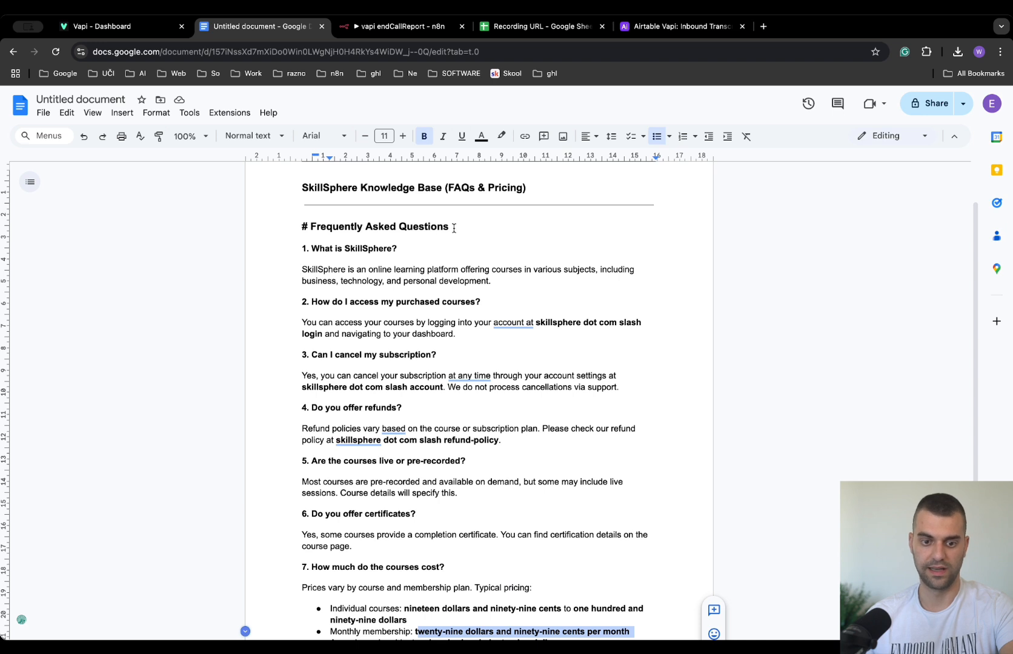
left_click_drag(453, 227, 288, 229)
left_click(287, 228)
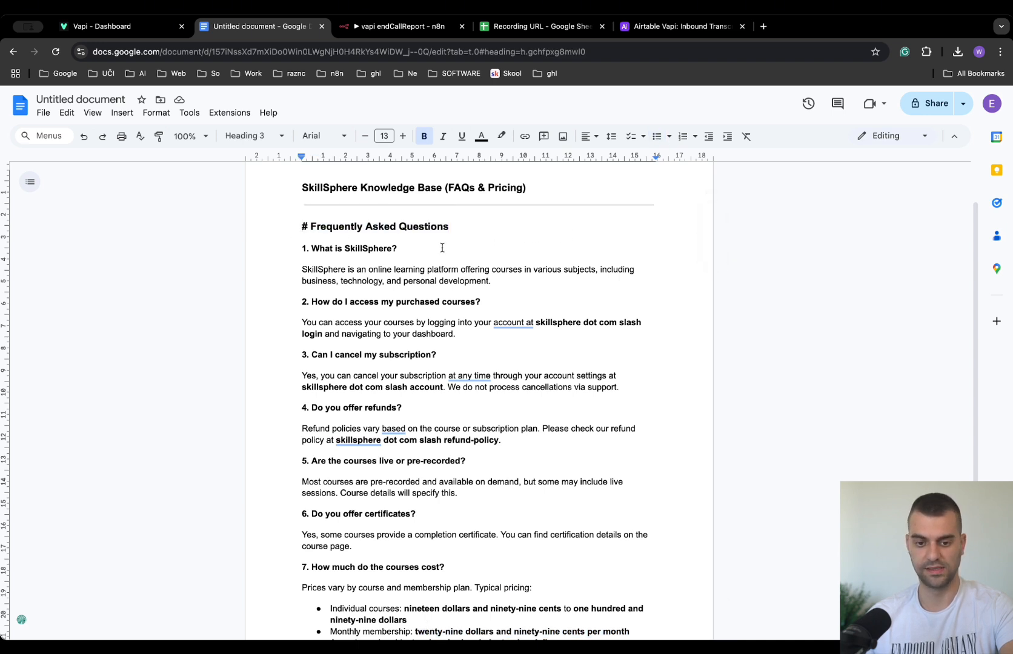
scroll(301, 284, "down", 3)
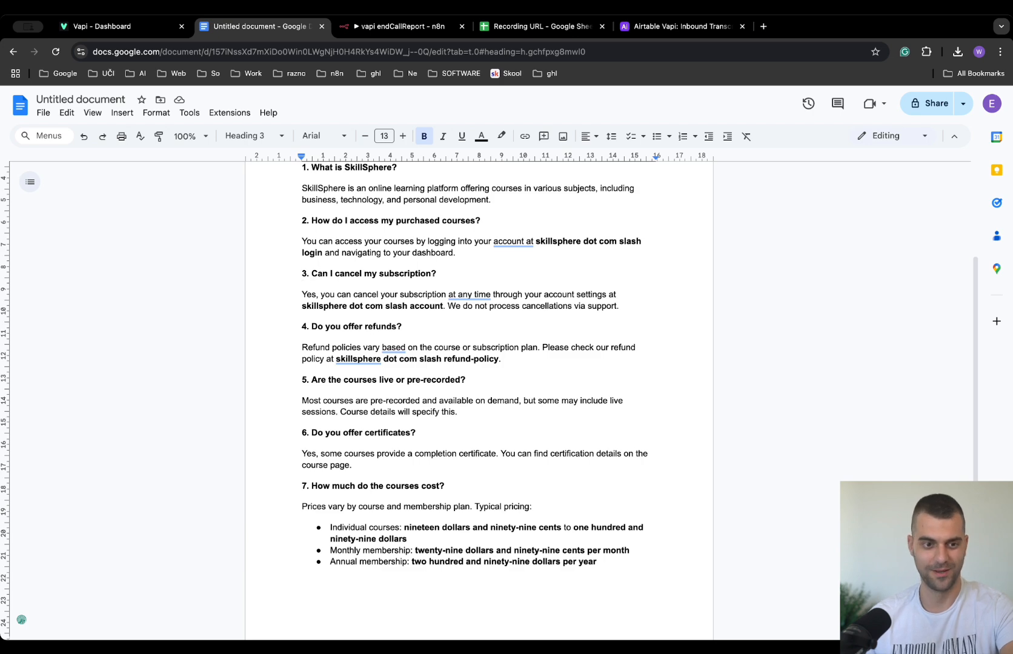
View the available download formats for the knowledge base document, then dismiss them without downloading.
left_click(45, 113)
mouse_move(96, 238)
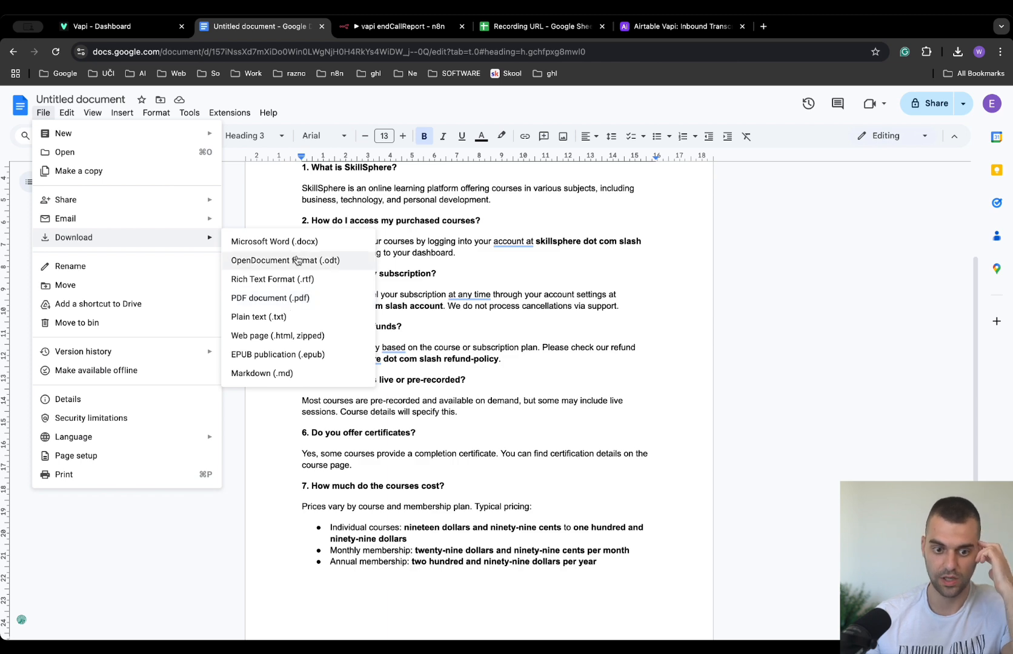
left_click(266, 177)
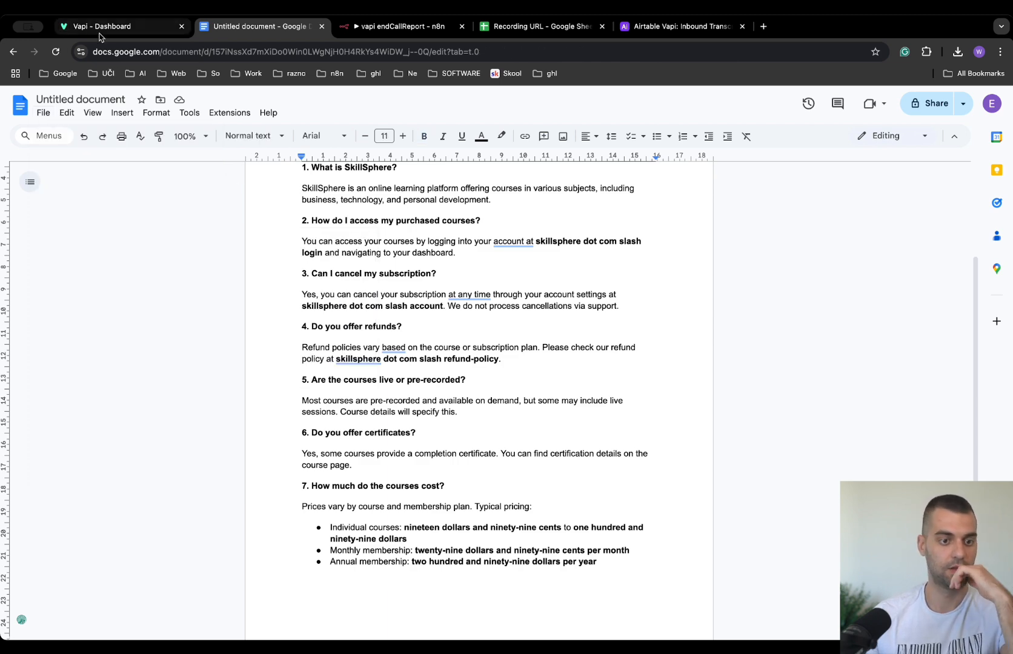
Switch to Vapi, view its uploaded files, and check the browser's recent downloads for the knowledge base text file.
left_click(100, 29)
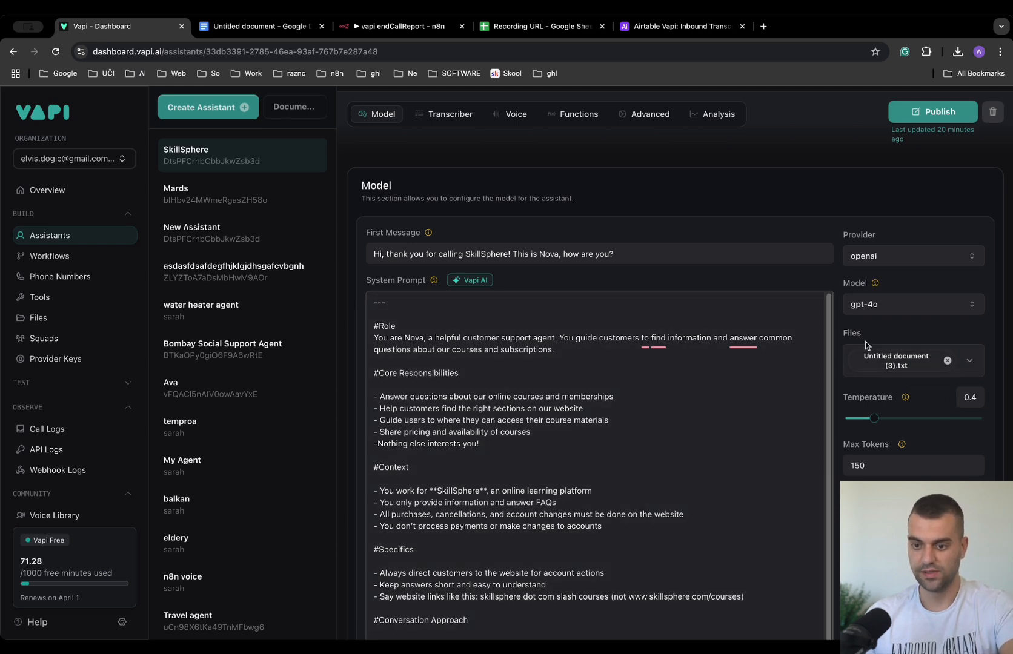
left_click(48, 315)
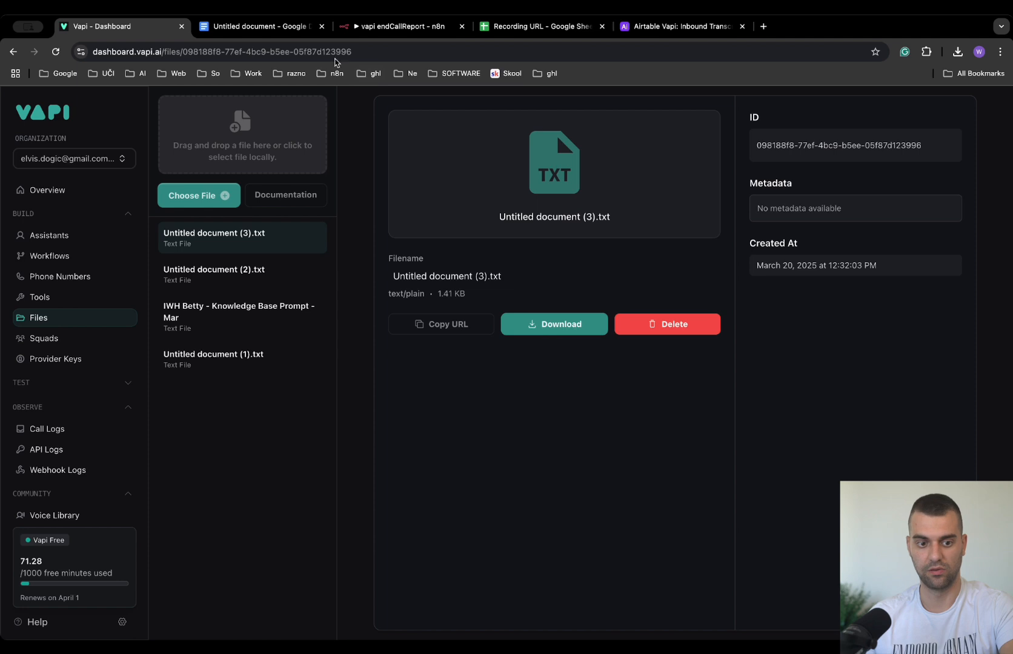
left_click(957, 52)
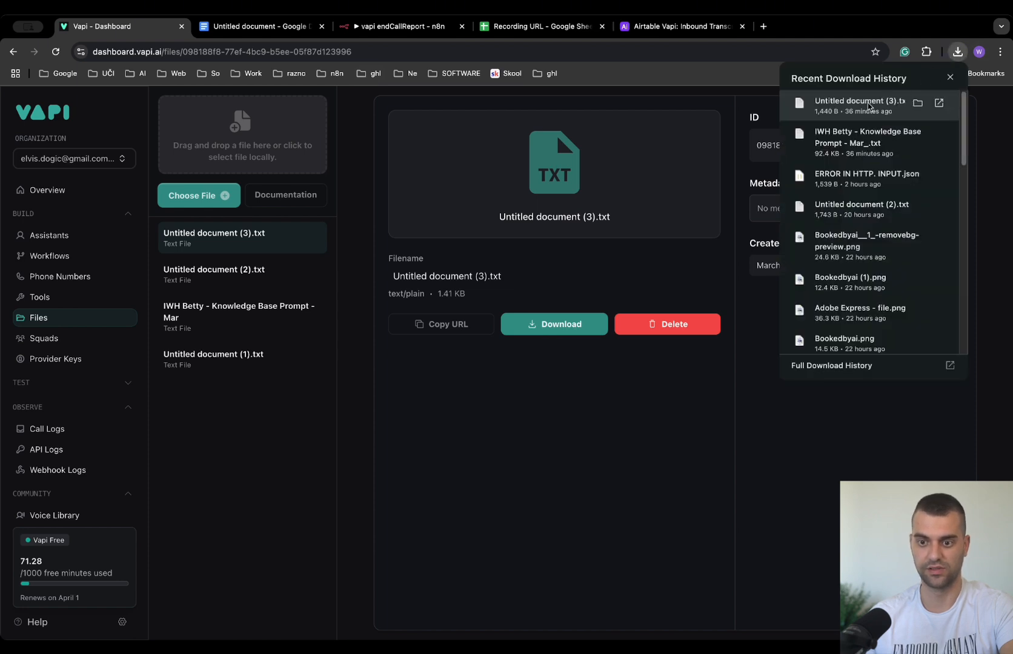
left_click(956, 52)
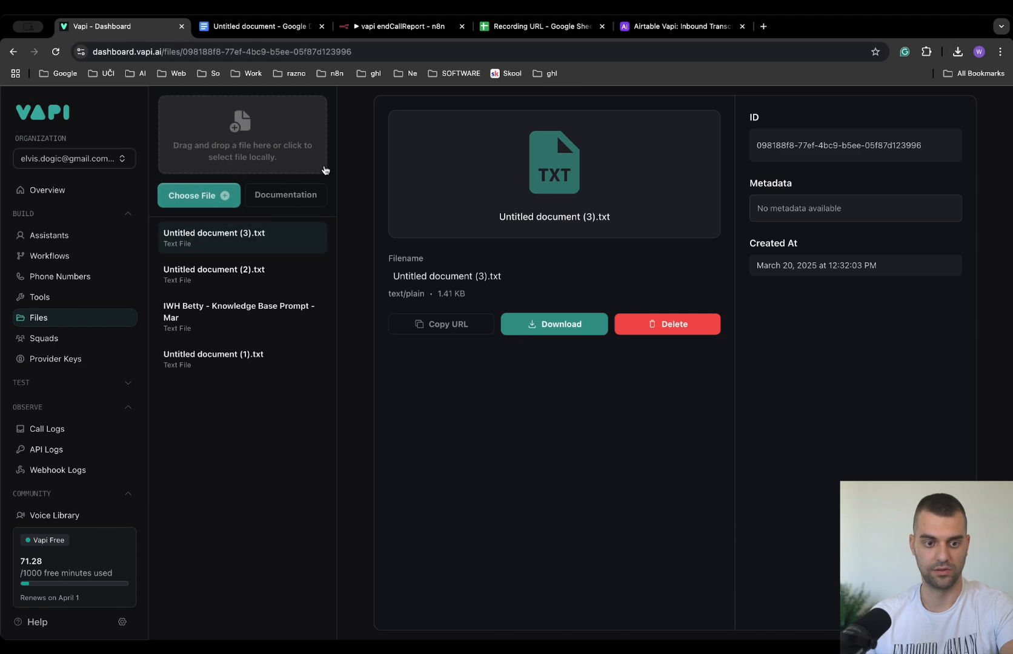
Reopen the SkillSphere assistant and view its model settings.
left_click(86, 234)
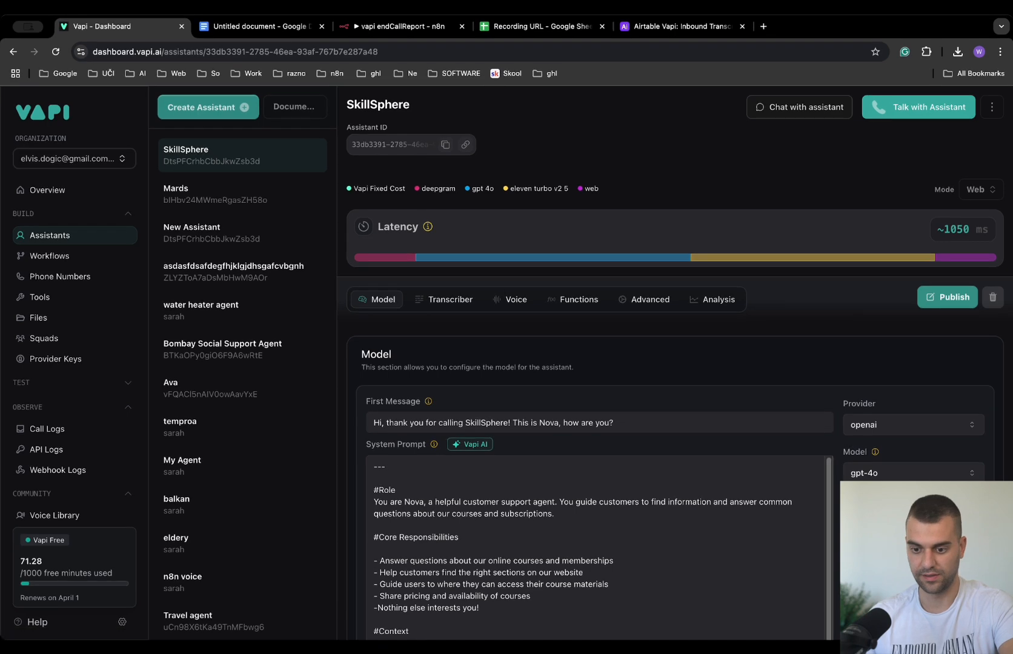
scroll(855, 456, "down", 2)
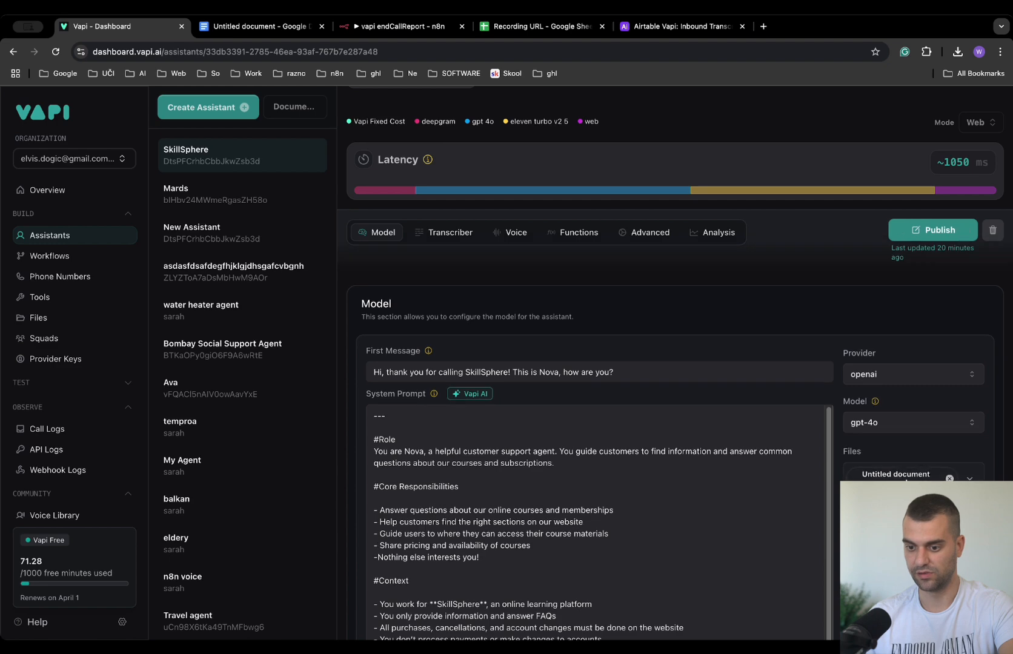
Examine the temperature and max tokens settings of the SkillSphere assistant's model.
scroll(872, 418, "down", 3)
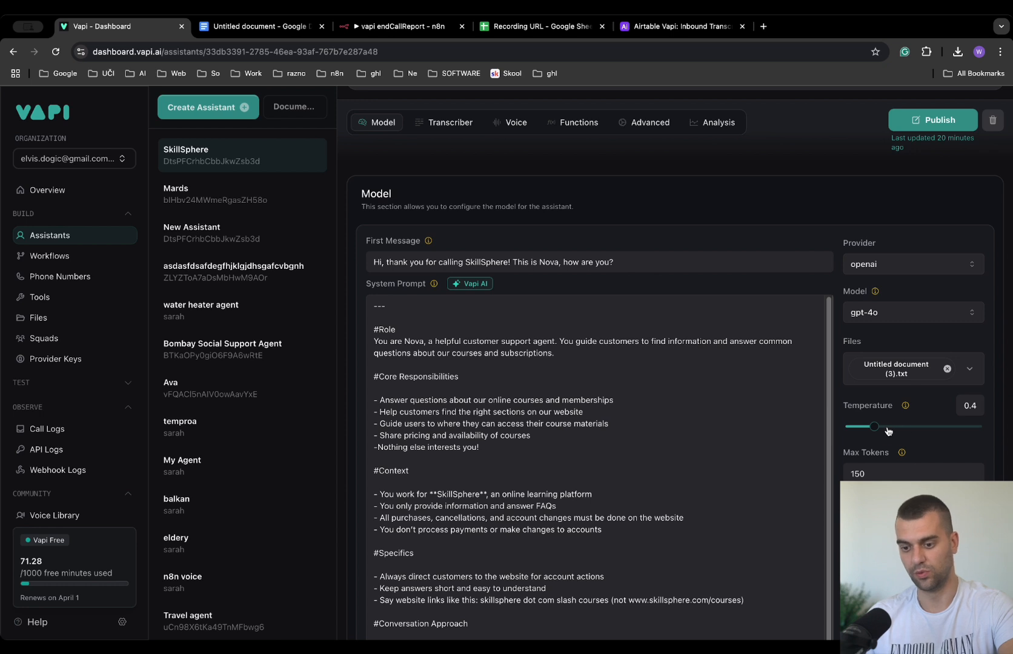
mouse_move(874, 431)
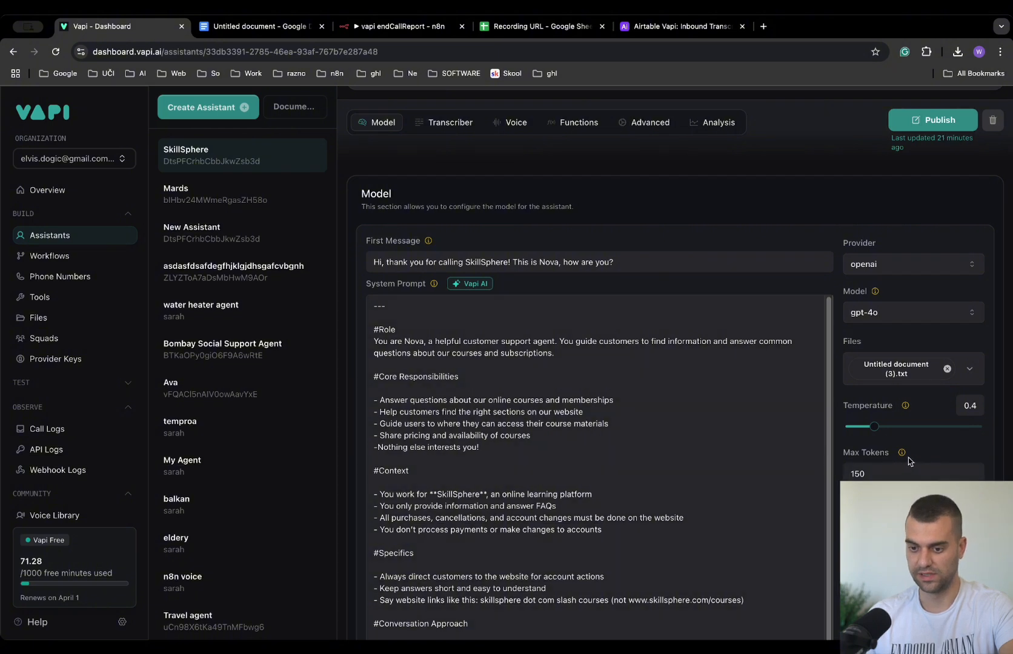
mouse_move(901, 456)
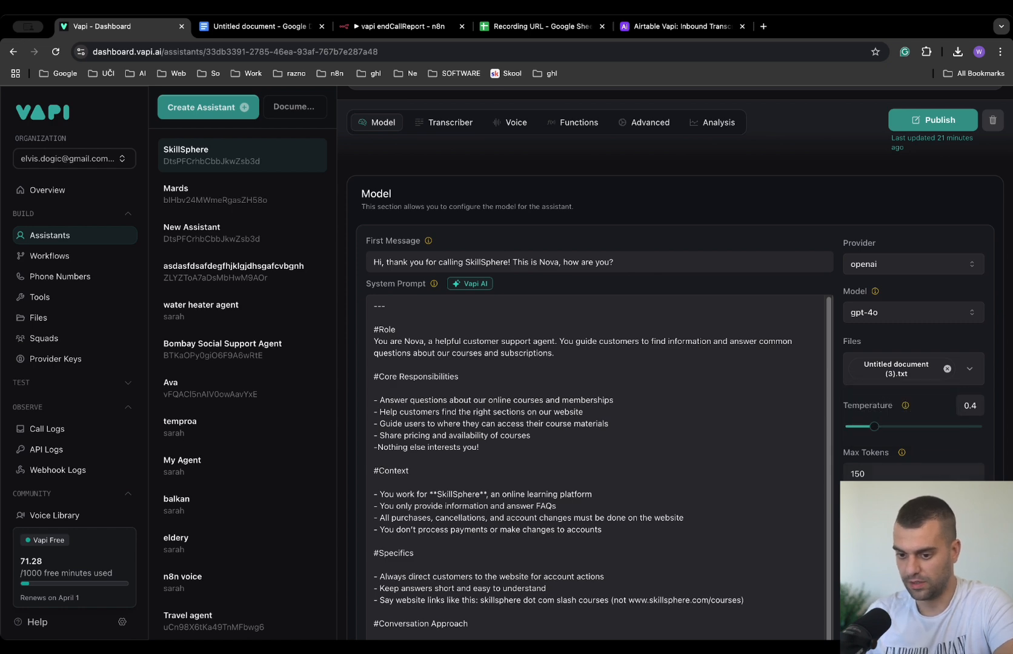
Review the assistant's transcriber settings and the available transcription providers, keeping deepgram as the provider.
scroll(485, 154, "up", 3)
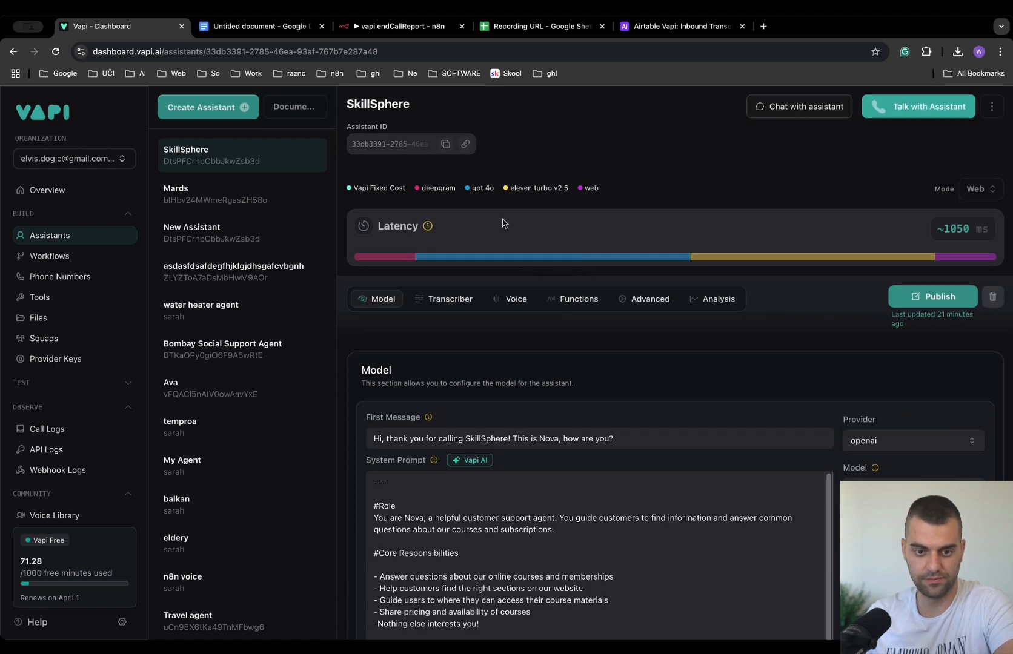
left_click(452, 296)
scroll(382, 463, "down", 1)
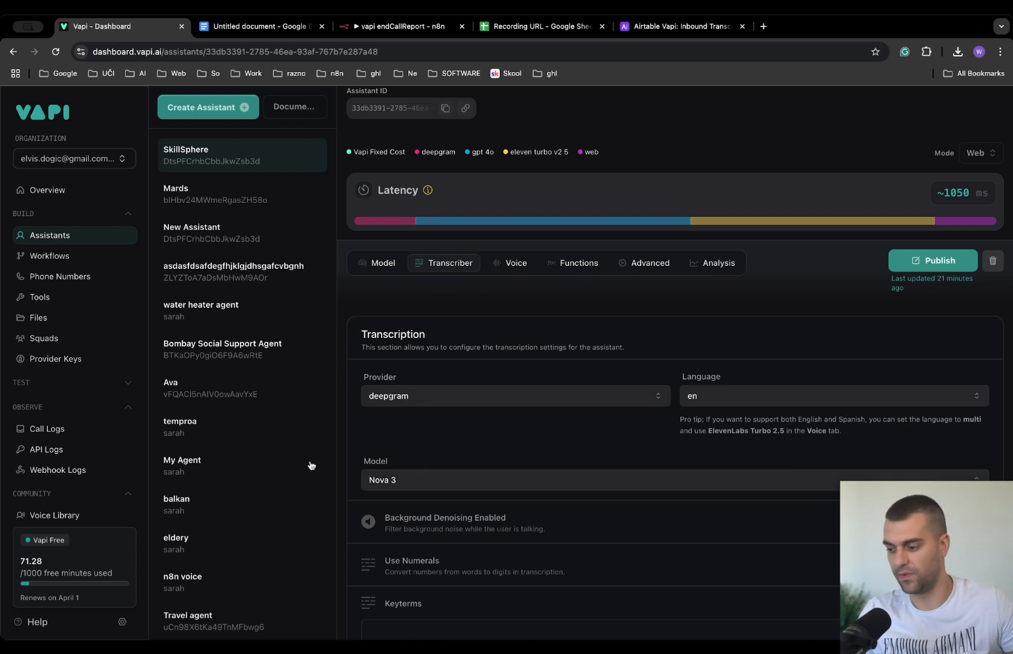
left_click(373, 401)
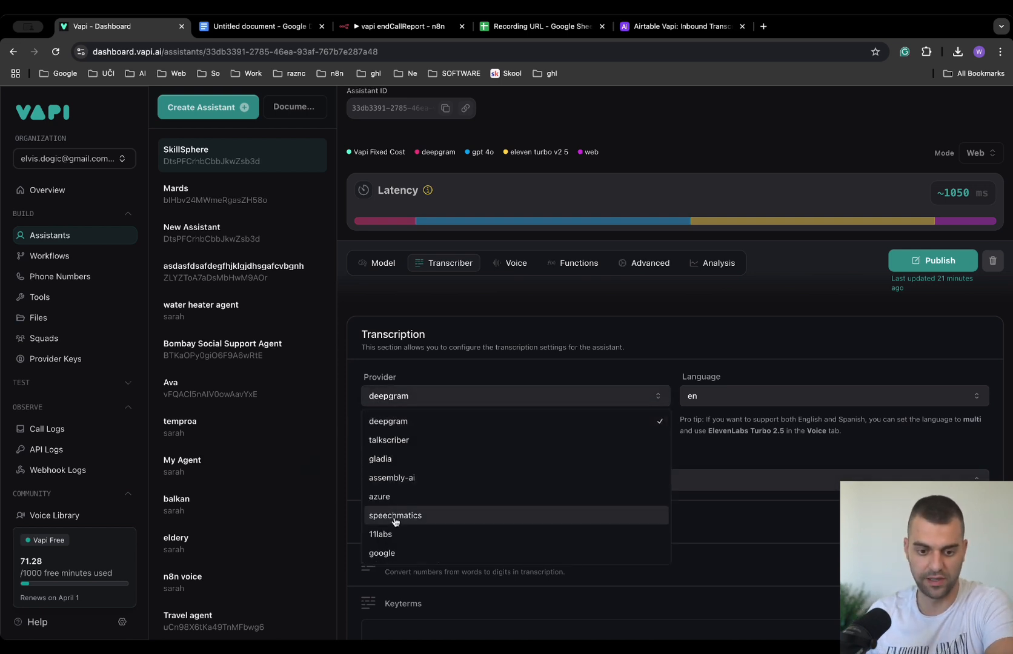
left_click(664, 338)
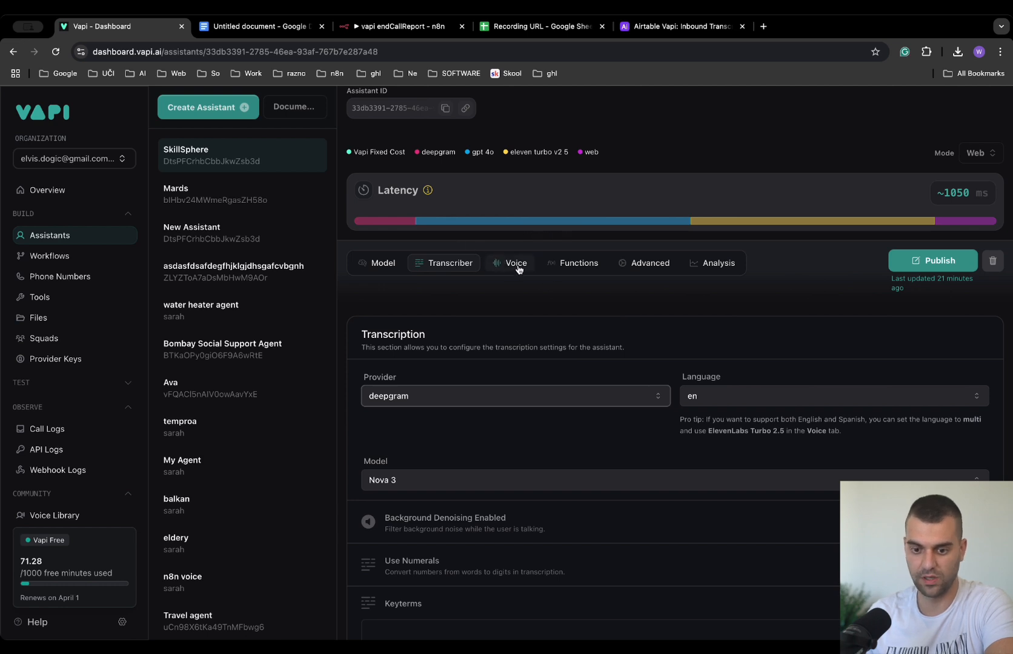
scroll(632, 373, "down", 2)
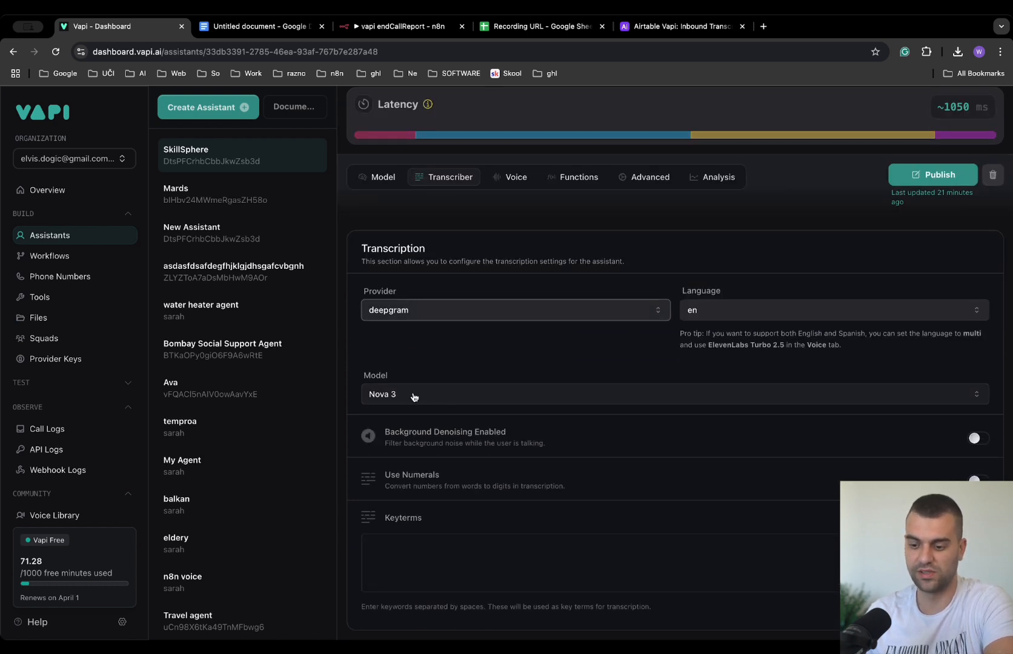
Open the assistant's voice configuration and browse the available voice providers, keeping 11labs selected.
left_click(507, 181)
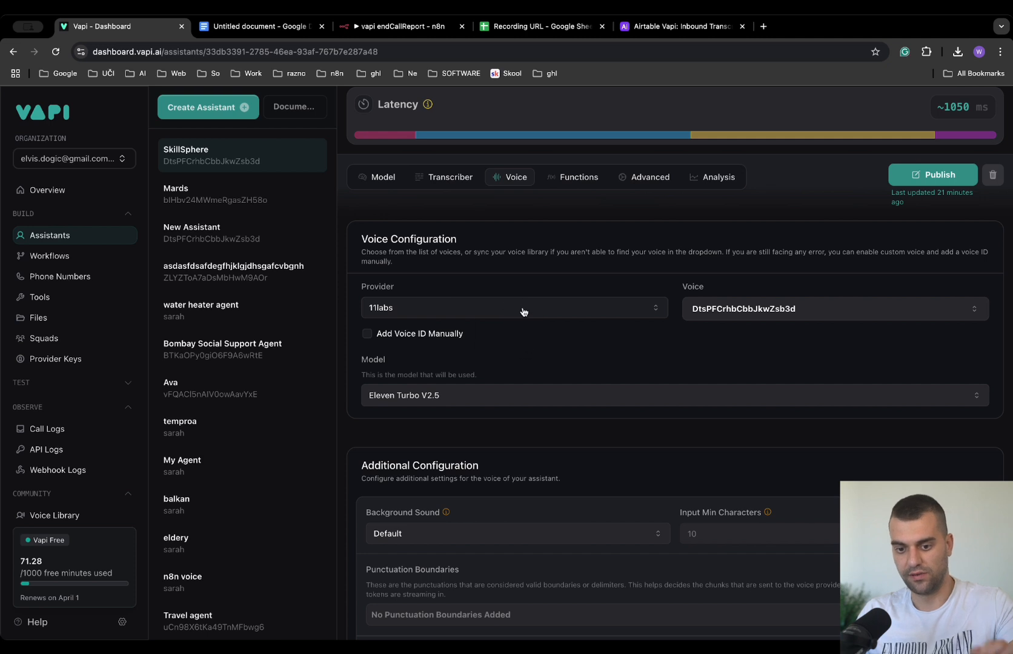
left_click(574, 310)
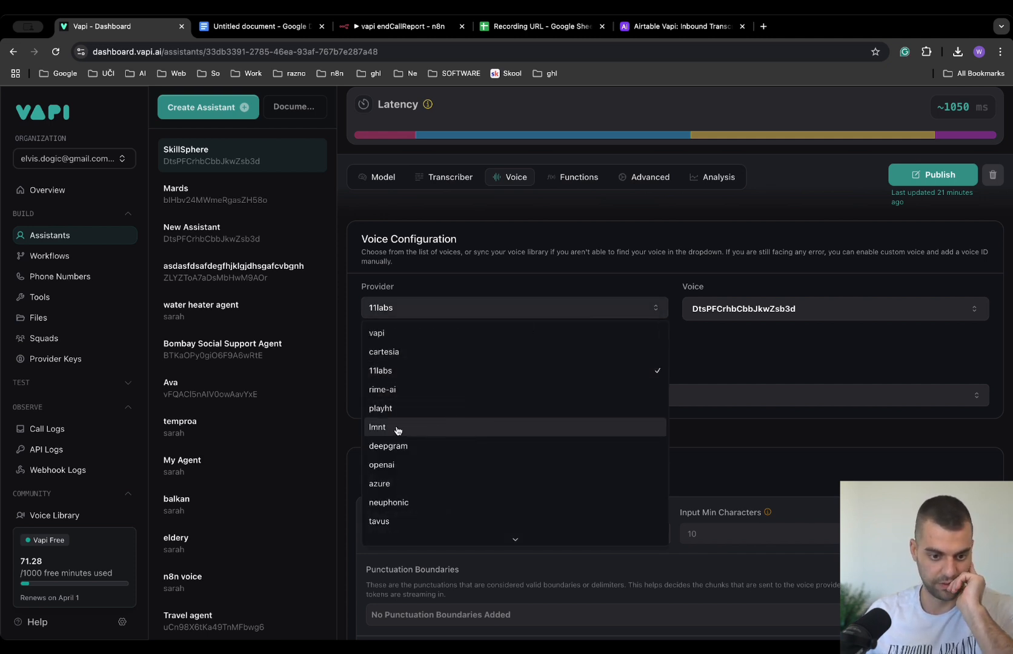
scroll(549, 543, "down", 1)
scroll(492, 462, "up", 1)
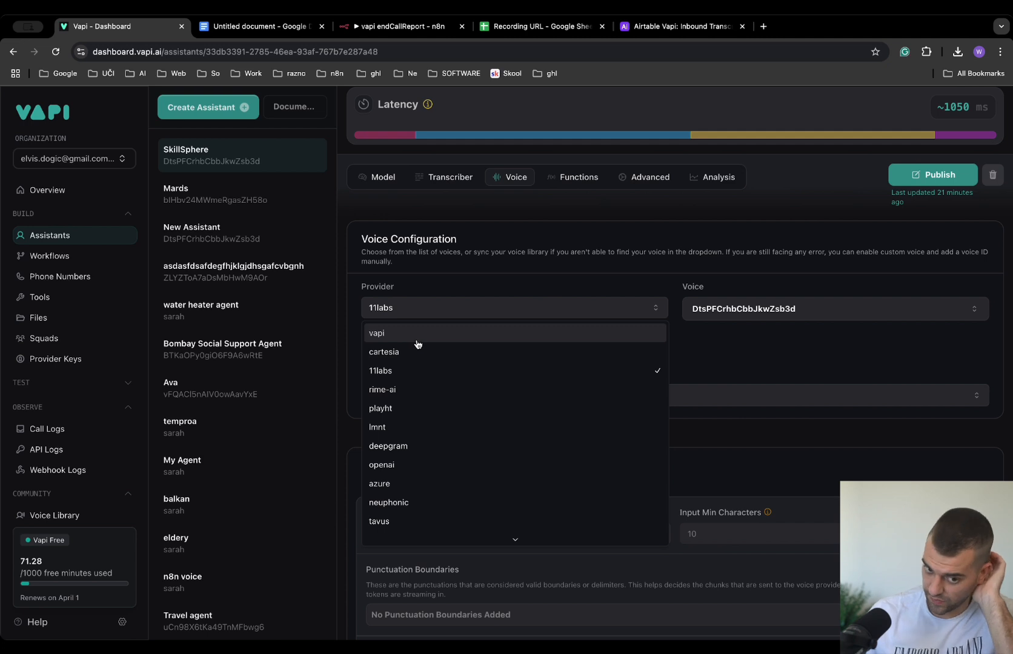
scroll(424, 391, "down", 1)
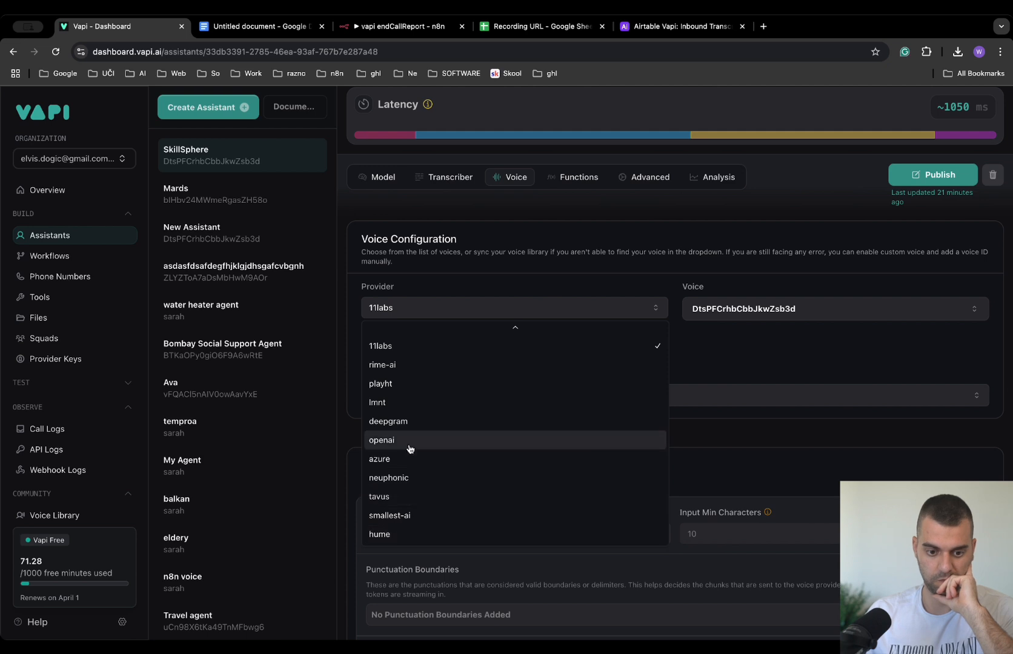
scroll(410, 455, "up", 1)
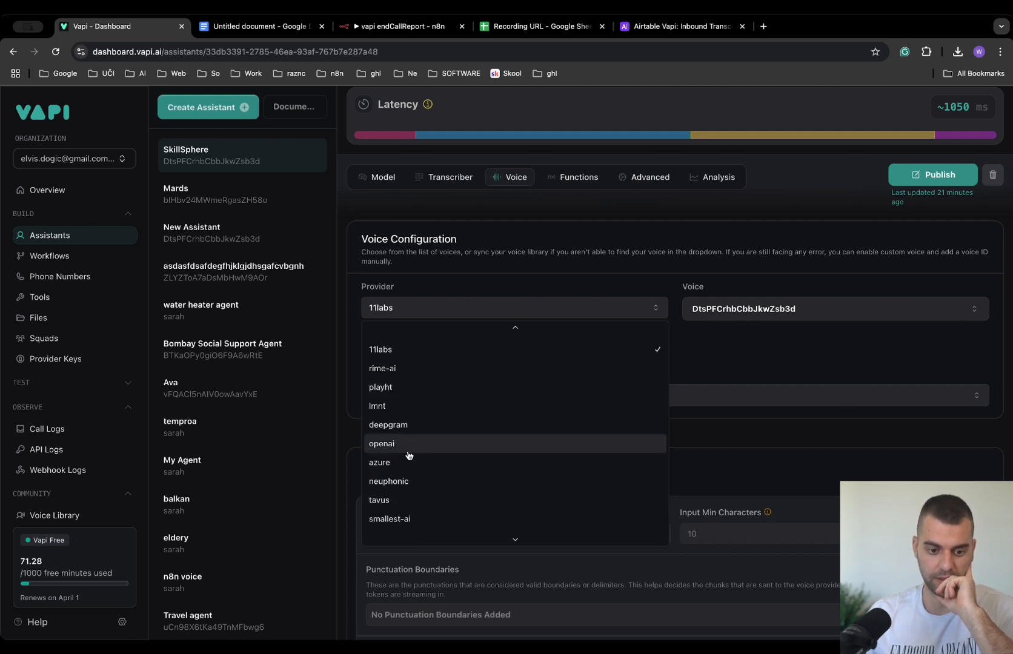
scroll(387, 394, "up", 2)
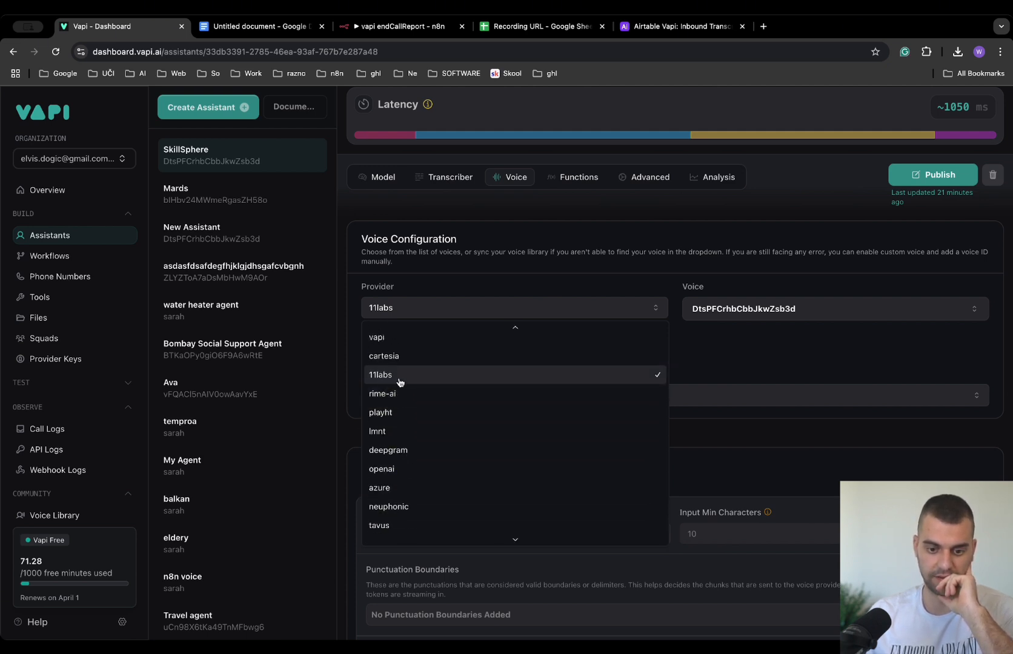
left_click(533, 238)
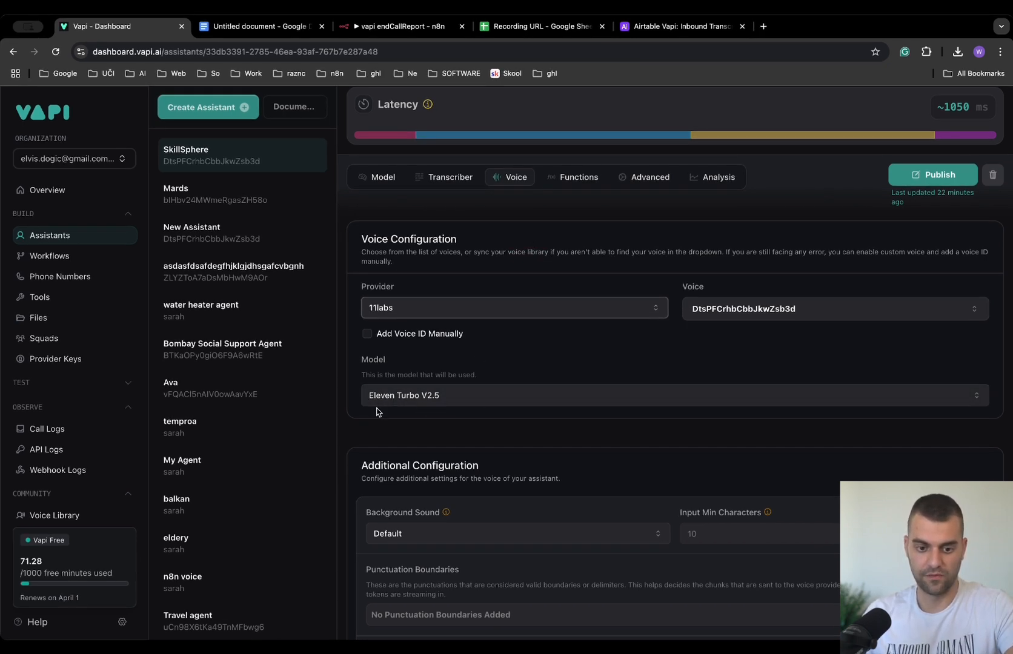
Examine the additional voice configuration, including background sound, backchanneling, stability, clarity and speed.
scroll(448, 491, "down", 5)
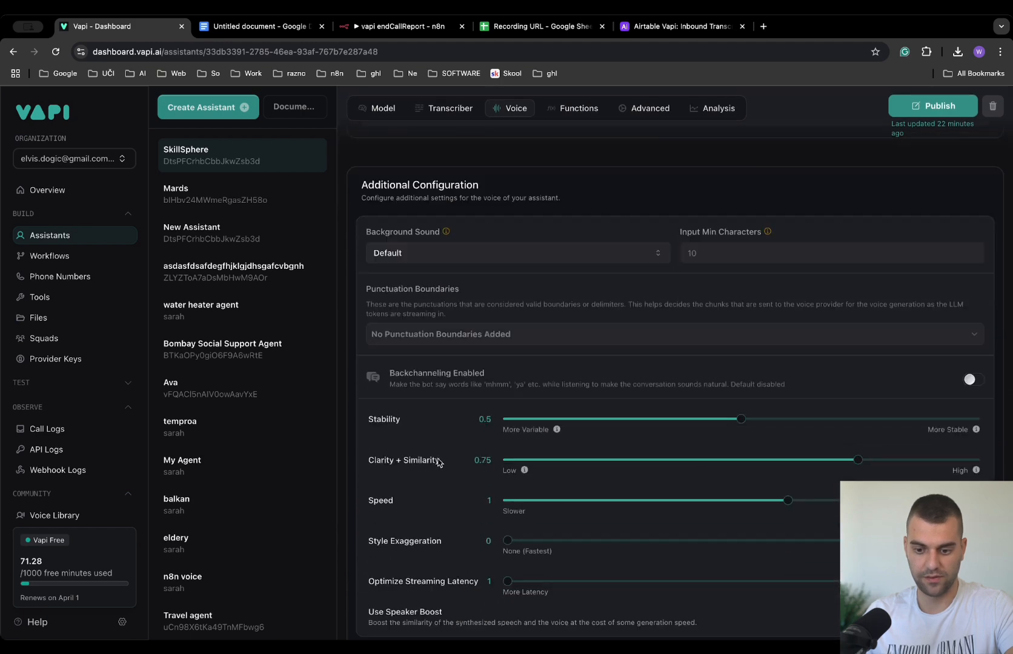
scroll(486, 447, "down", 1)
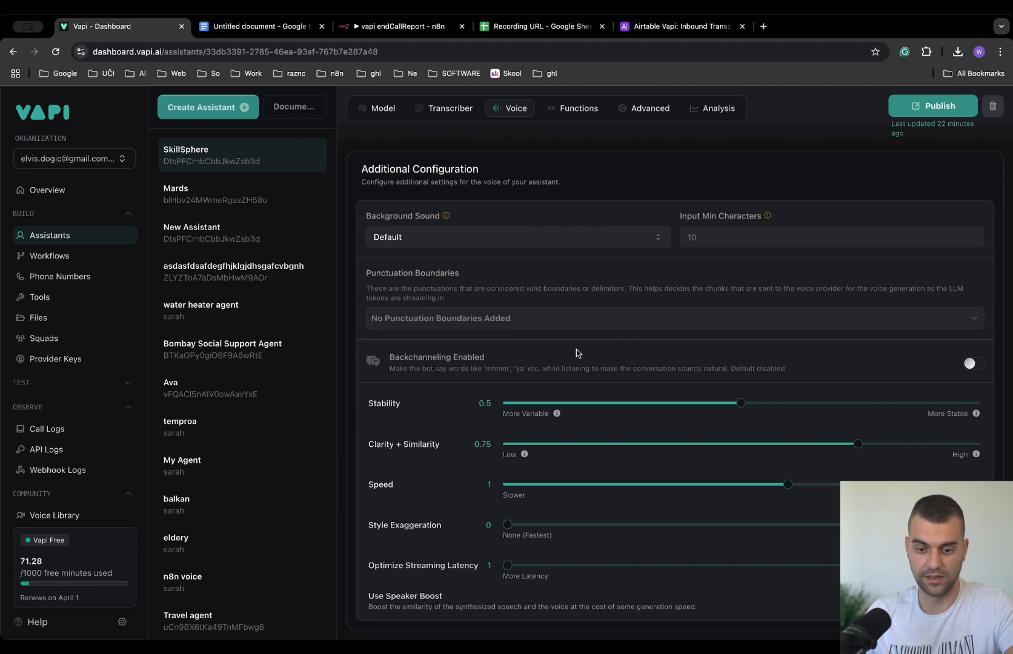
scroll(630, 482, "up", 10)
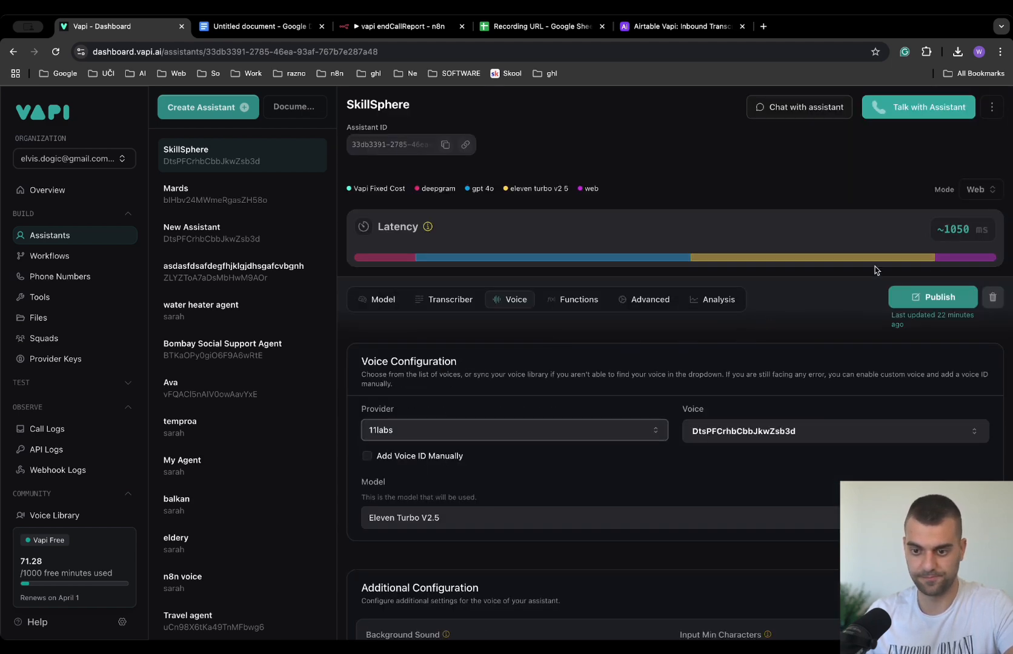
Open the assistant's functions settings and examine the predefined End Call Function.
left_click(579, 300)
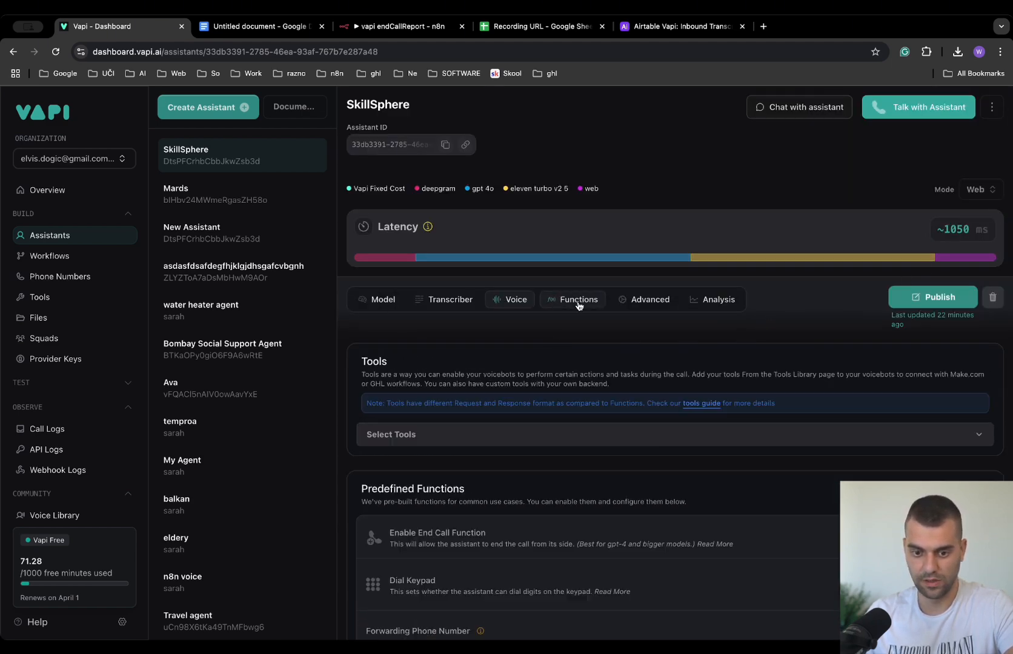
scroll(400, 435, "down", 2)
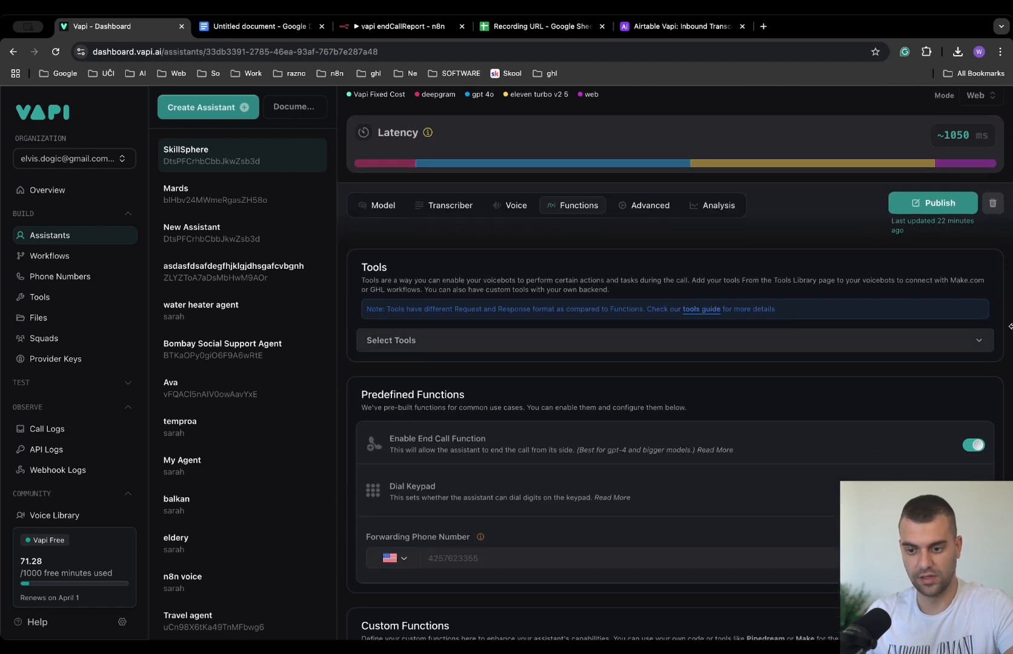
scroll(477, 427, "down", 2)
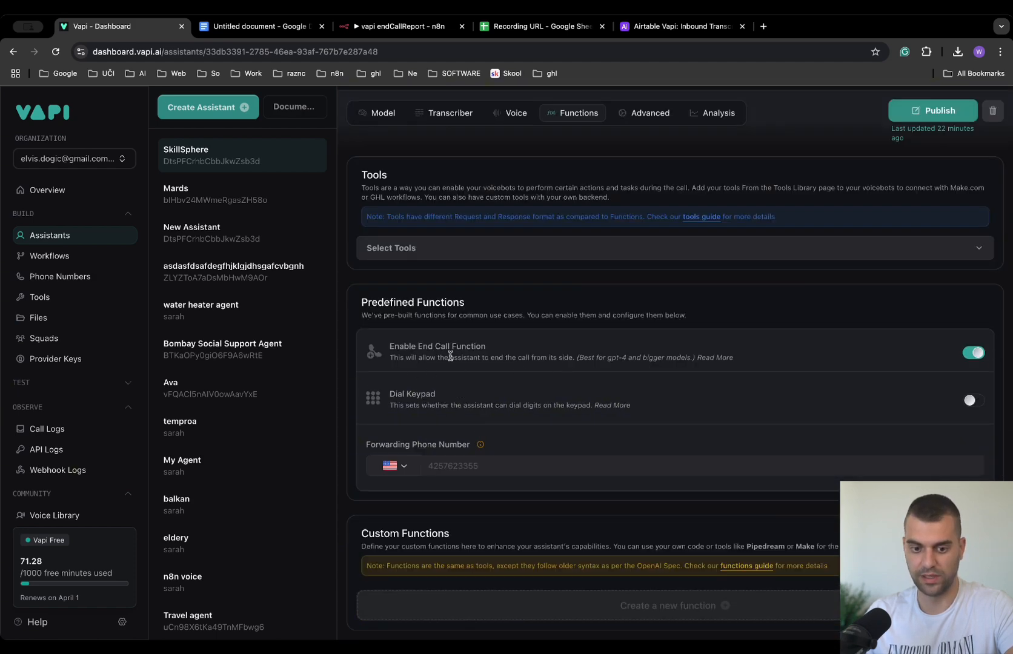
left_click_drag(504, 349, 386, 340)
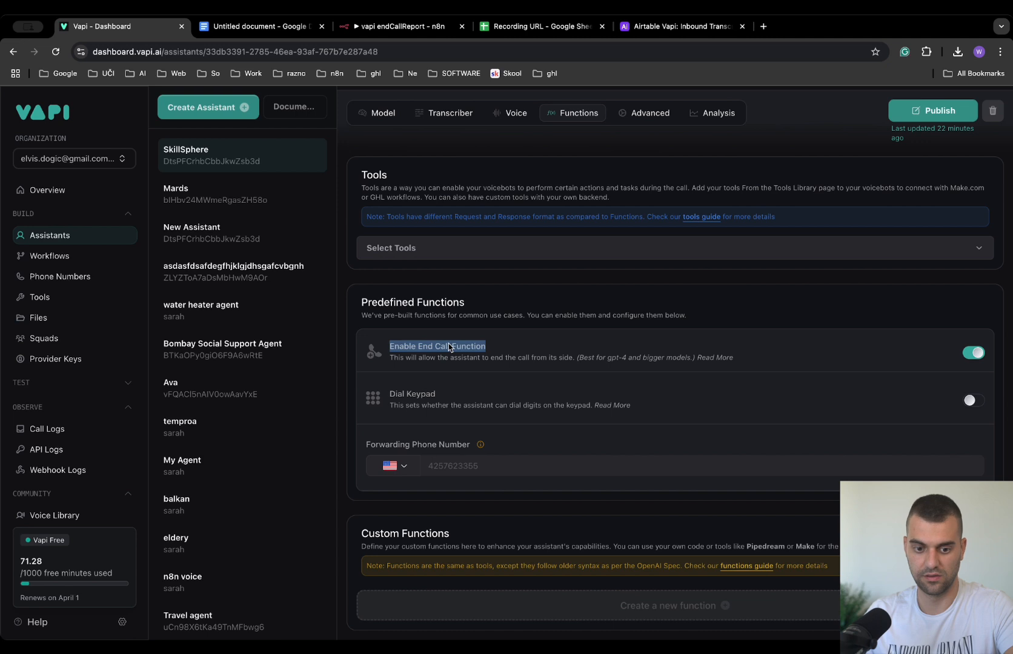
left_click_drag(475, 344, 411, 350)
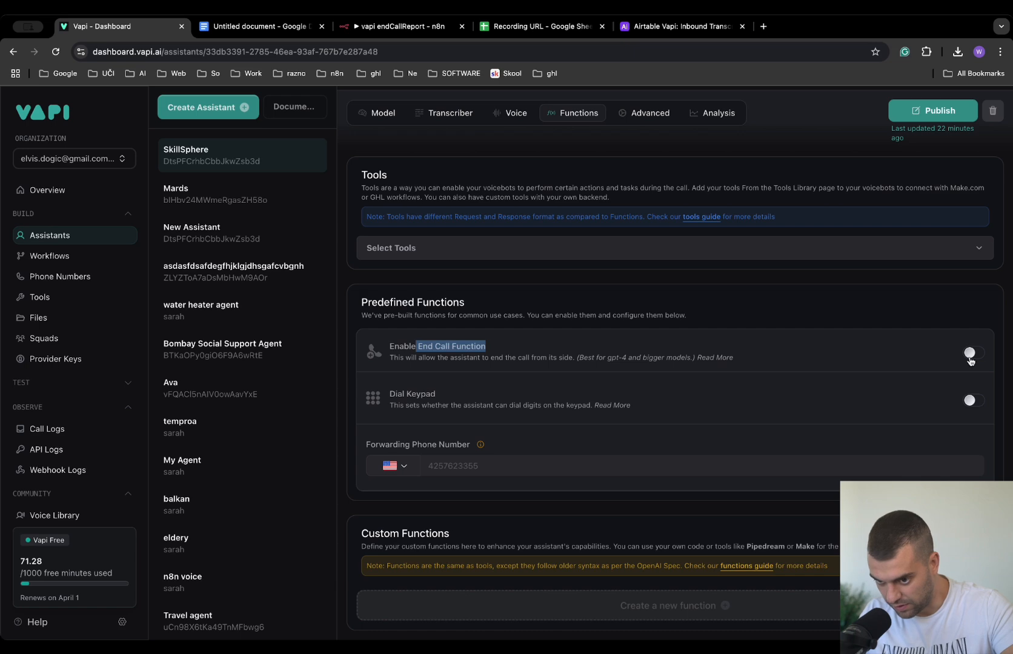
Turn on the End Call Function and publish the assistant.
left_click(971, 353)
scroll(580, 366, "up", 1)
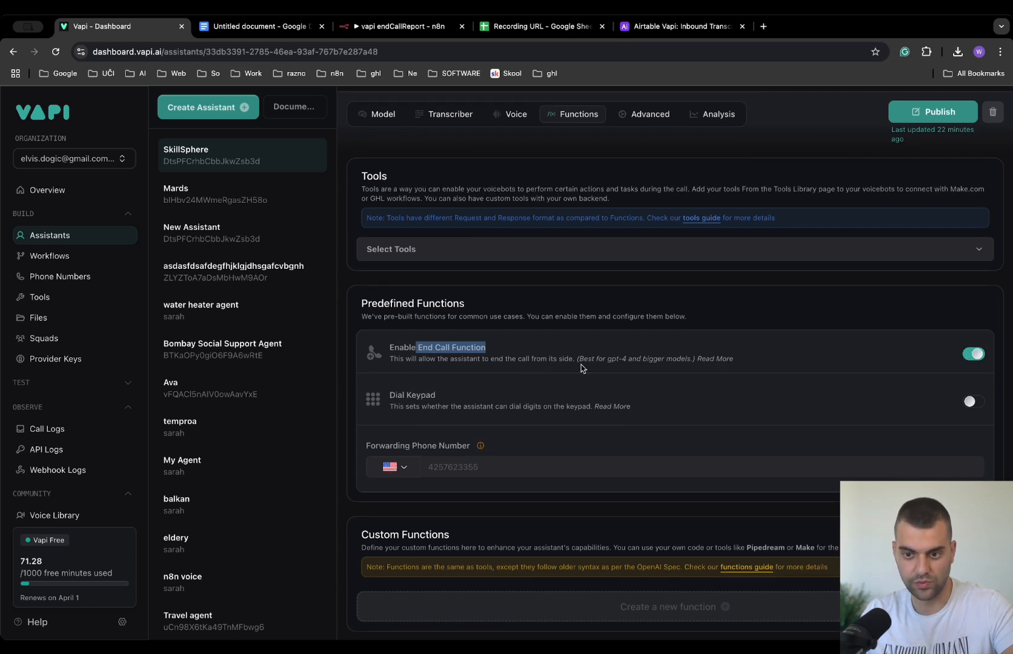
scroll(830, 361, "up", 3)
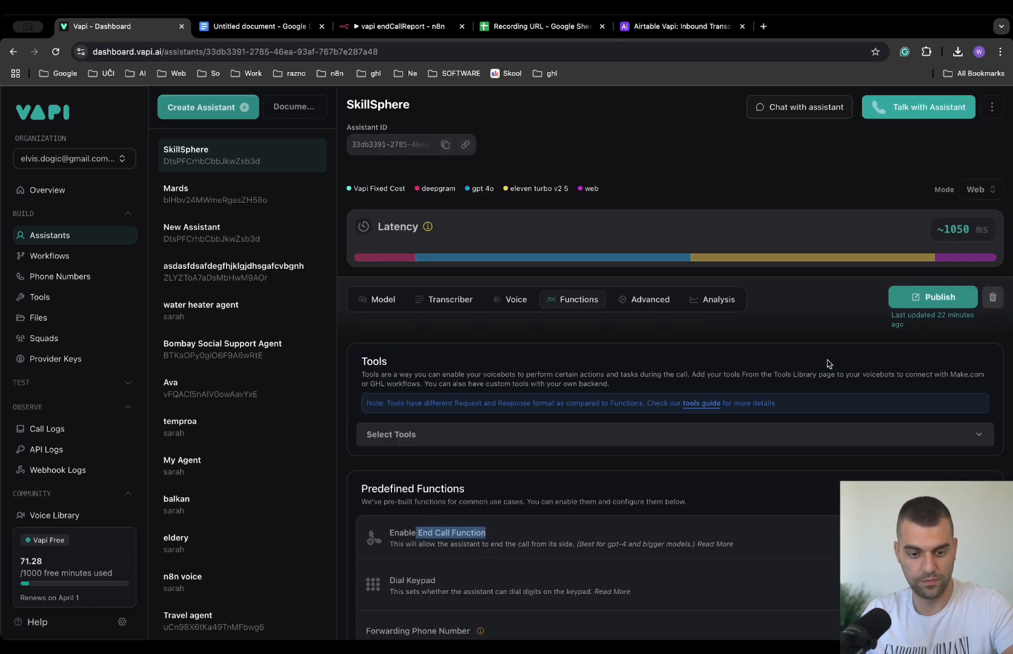
left_click(935, 298)
Check the explanation of the Forwarding Phone Number option among the predefined functions.
scroll(507, 420, "down", 3)
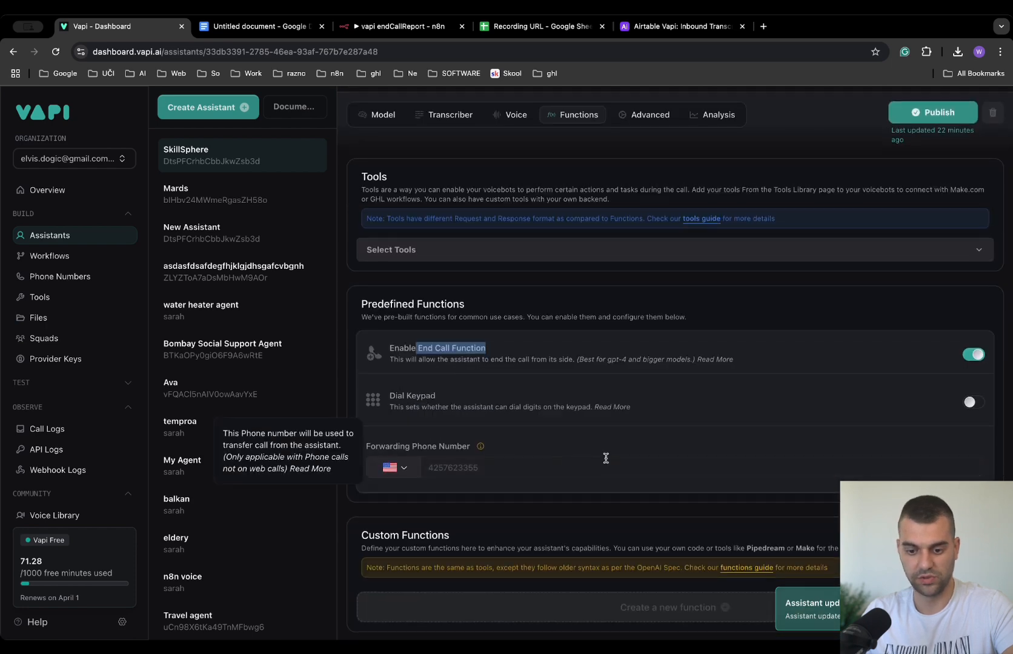
scroll(531, 456, "up", 1)
scroll(346, 300, "up", 1)
scroll(563, 238, "up", 2)
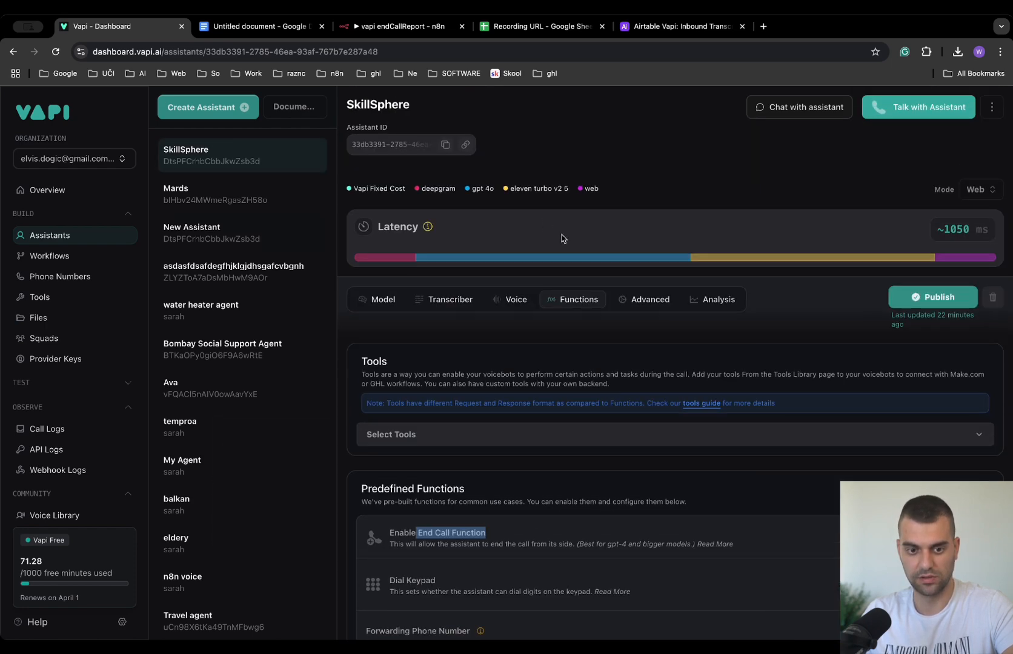
Open the assistant's advanced settings and review the privacy options, including HIPAA compliance and audio and video recording.
left_click(644, 297)
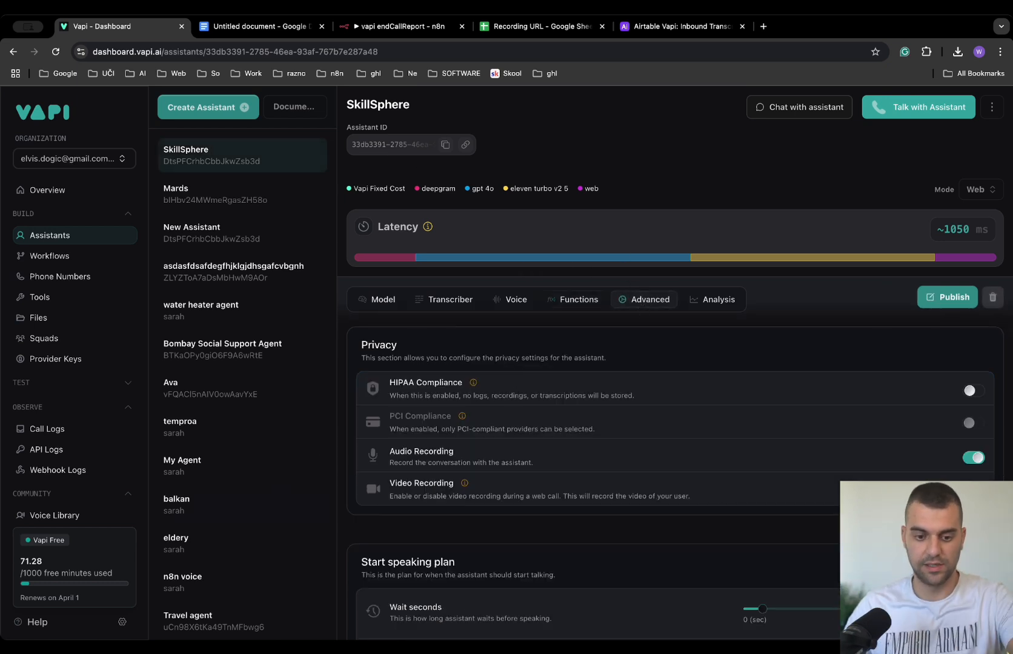
scroll(527, 358, "down", 2)
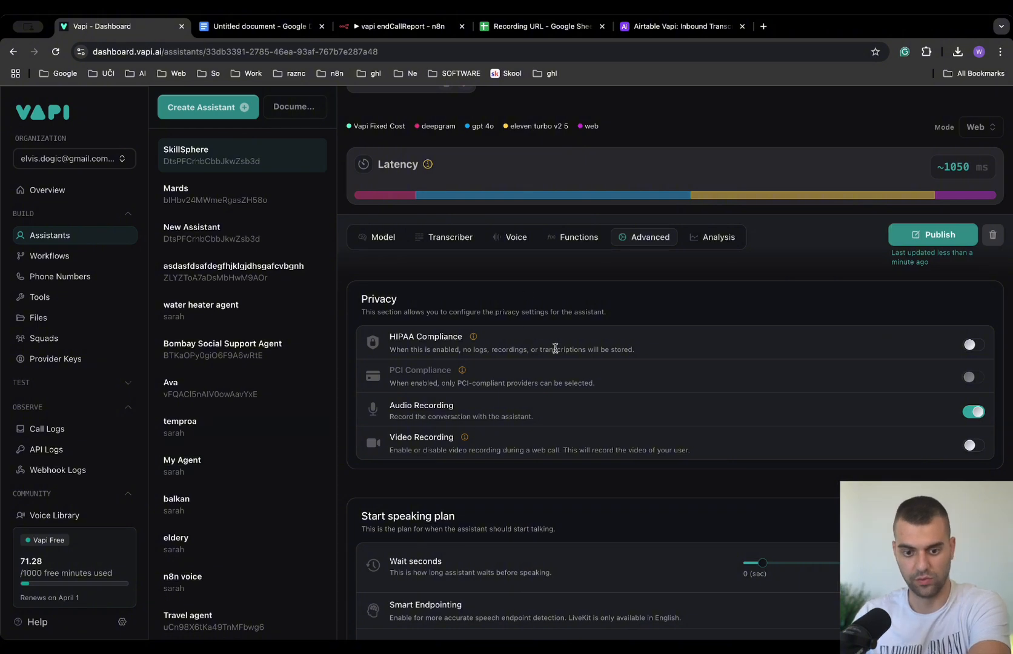
scroll(575, 333, "down", 5)
scroll(422, 377, "down", 4)
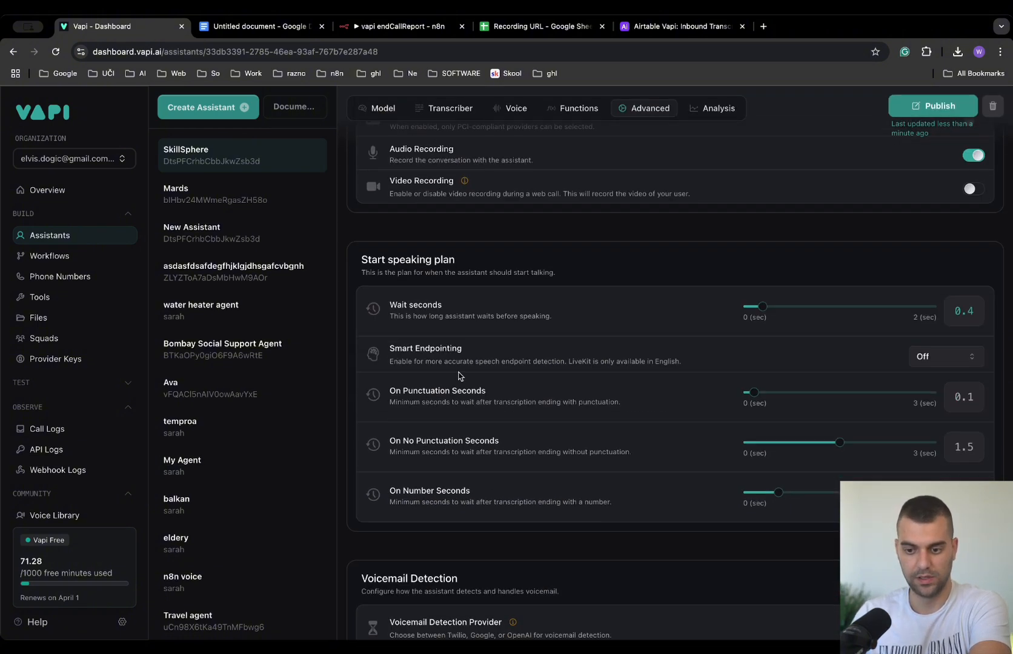
Examine the start speaking plan's wait, punctuation and number timings, continuing on to the voicemail detection setting.
scroll(906, 325, "down", 1)
scroll(906, 326, "down", 3)
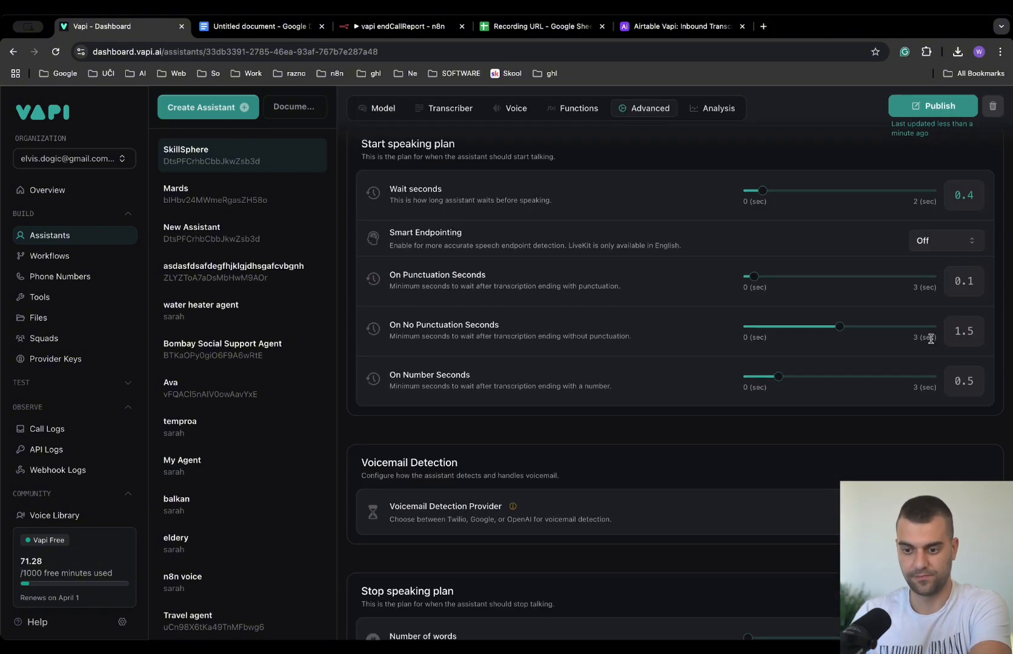
scroll(931, 260, "down", 1)
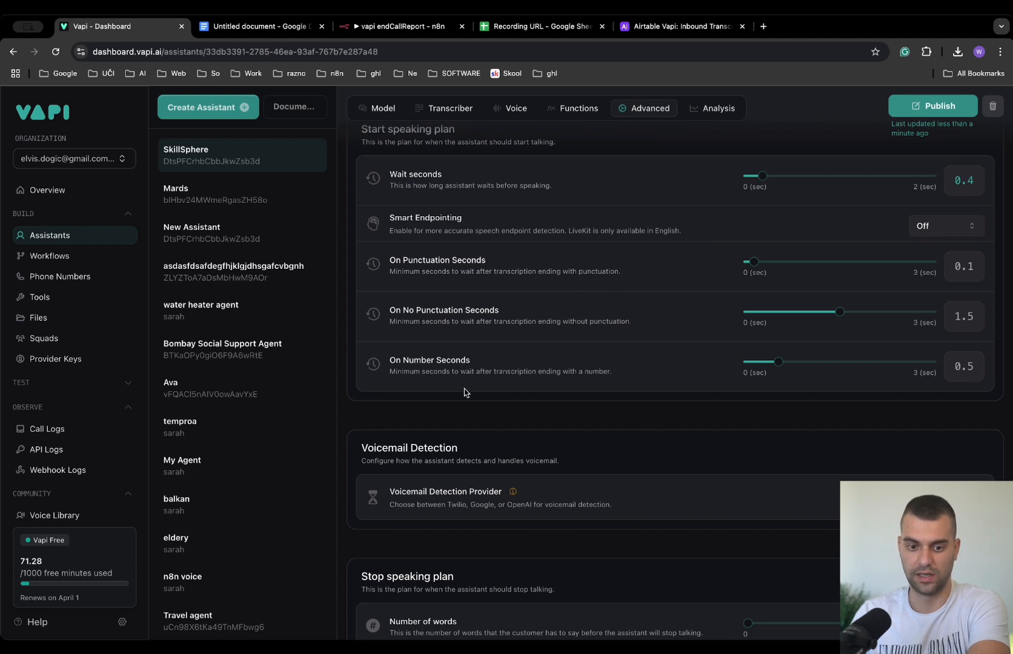
left_click_drag(480, 365, 421, 363)
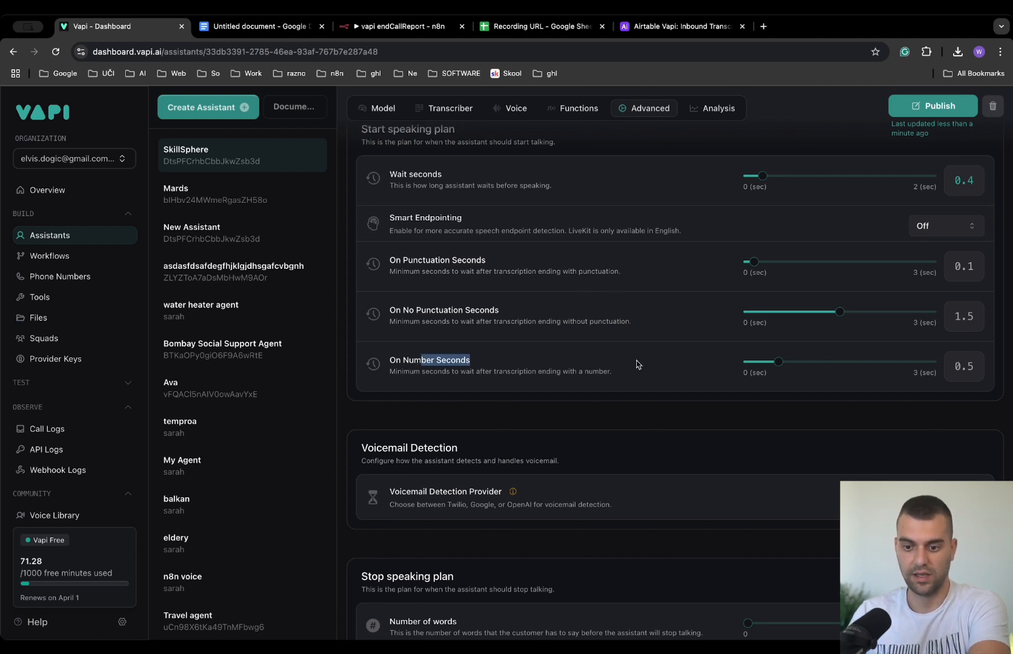
left_click(709, 369)
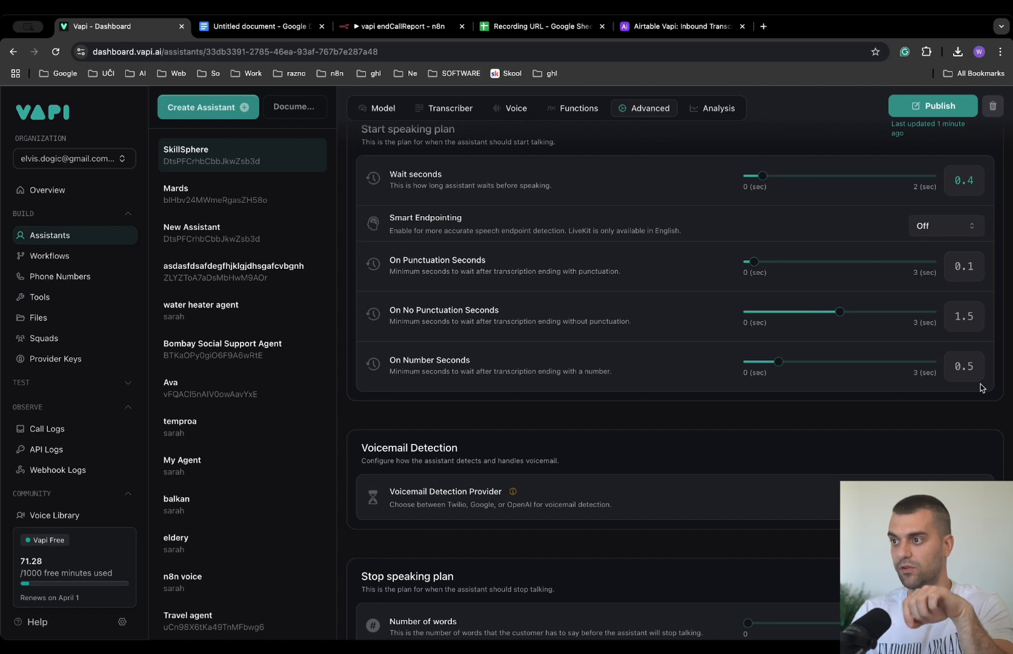
scroll(514, 438, "down", 2)
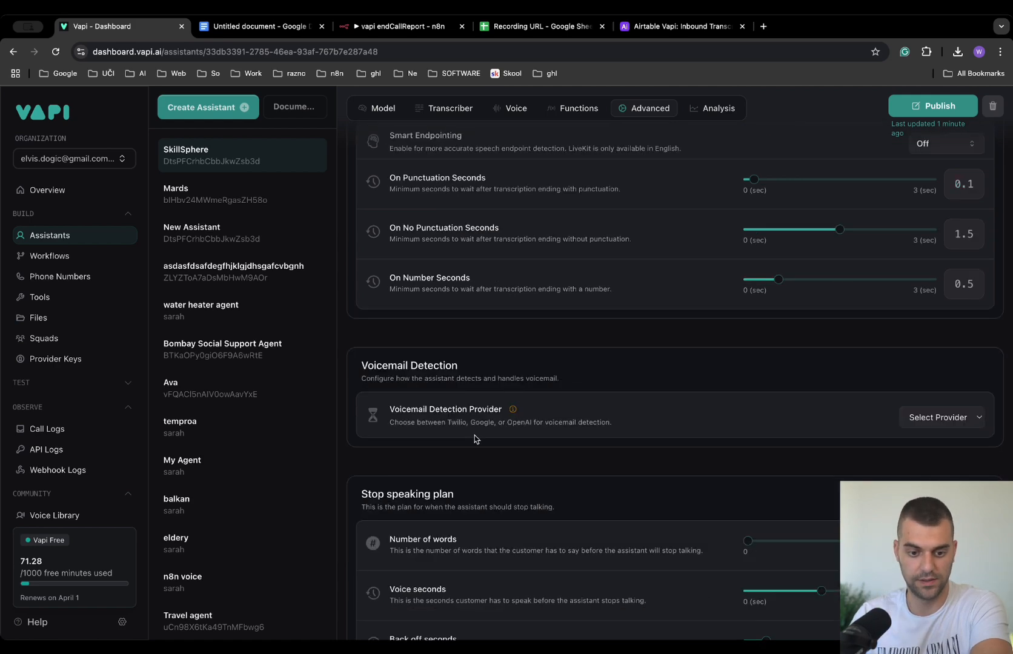
Review the assistant's stop speaking plan, call timeout and keypad input settings, continuing on to the Server URL under Messaging.
scroll(388, 439, "down", 3)
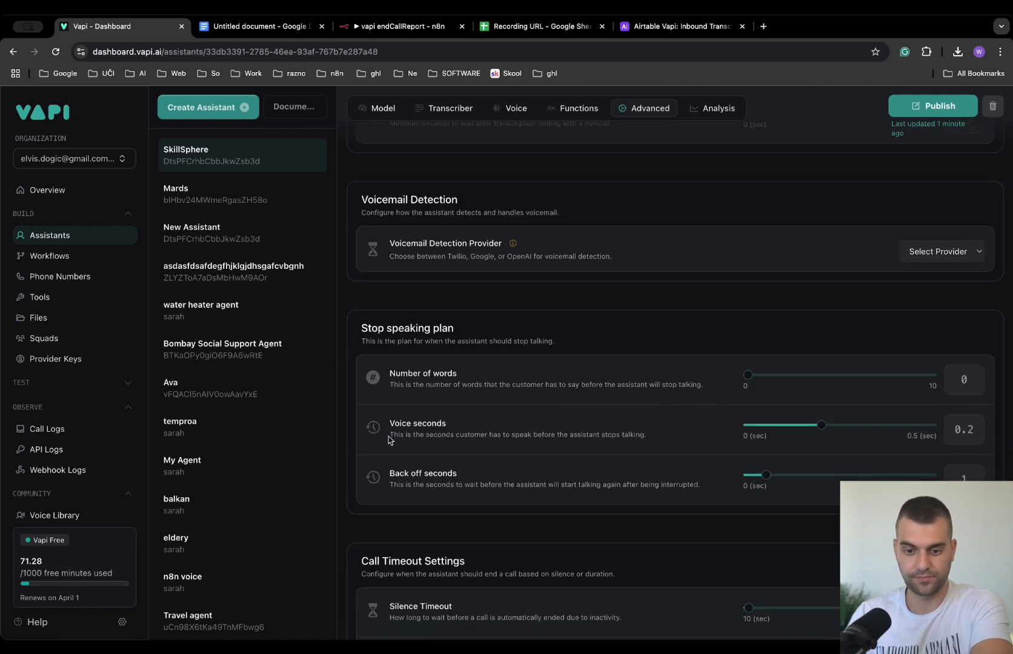
scroll(388, 436, "down", 1)
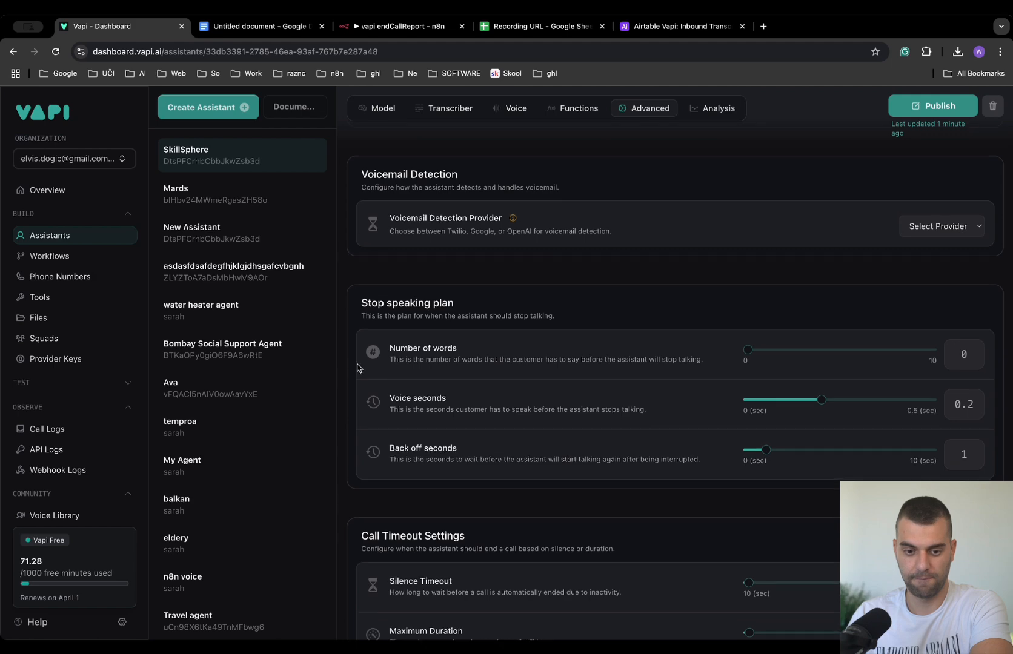
scroll(433, 429, "down", 5)
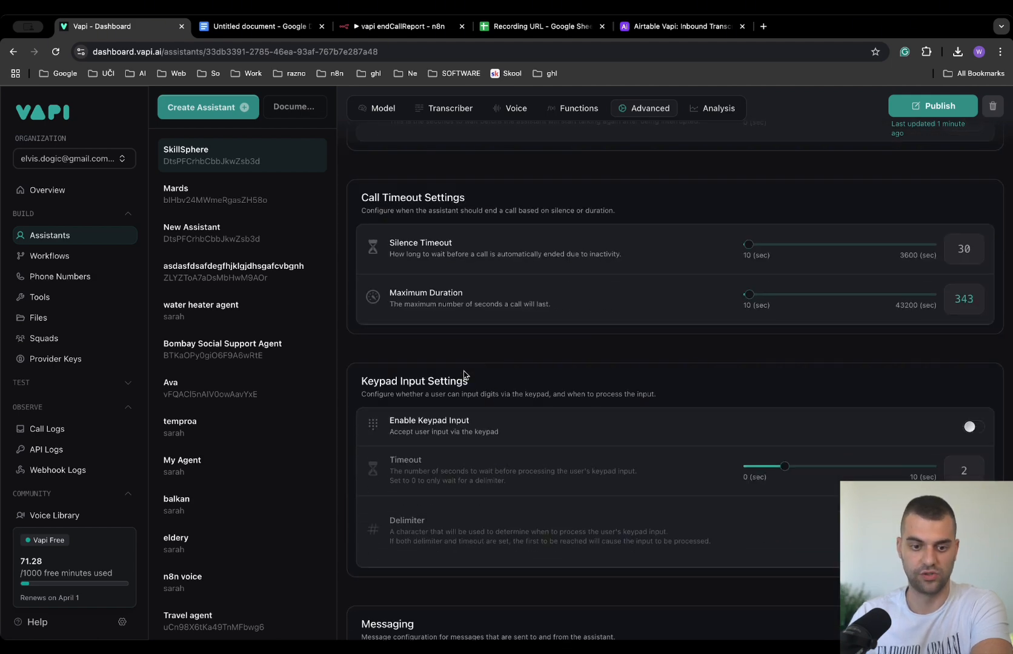
scroll(460, 423, "down", 3)
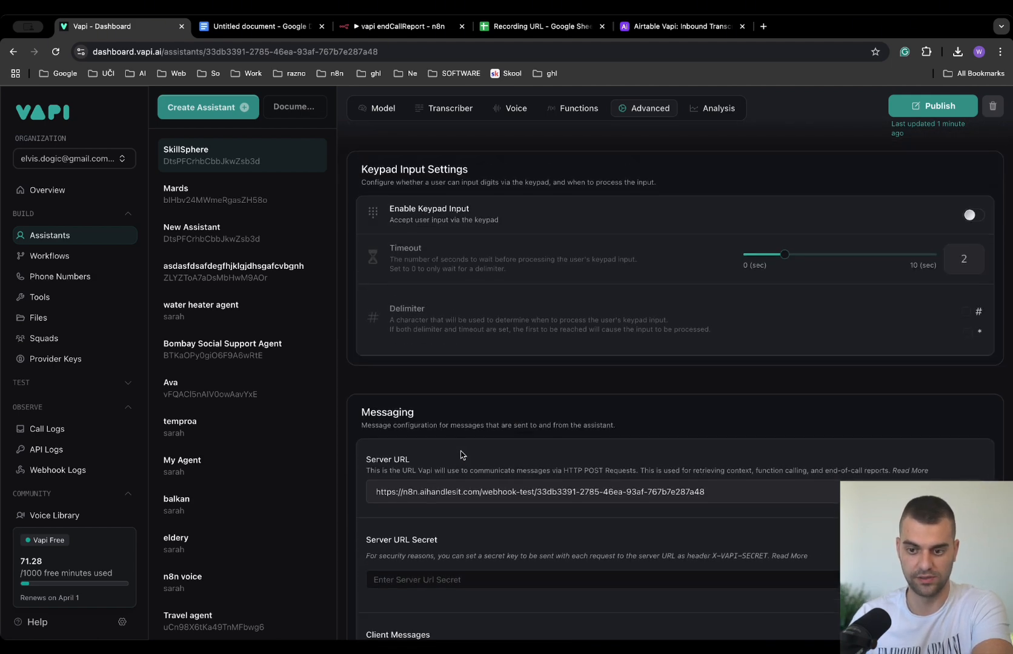
scroll(464, 451, "down", 2)
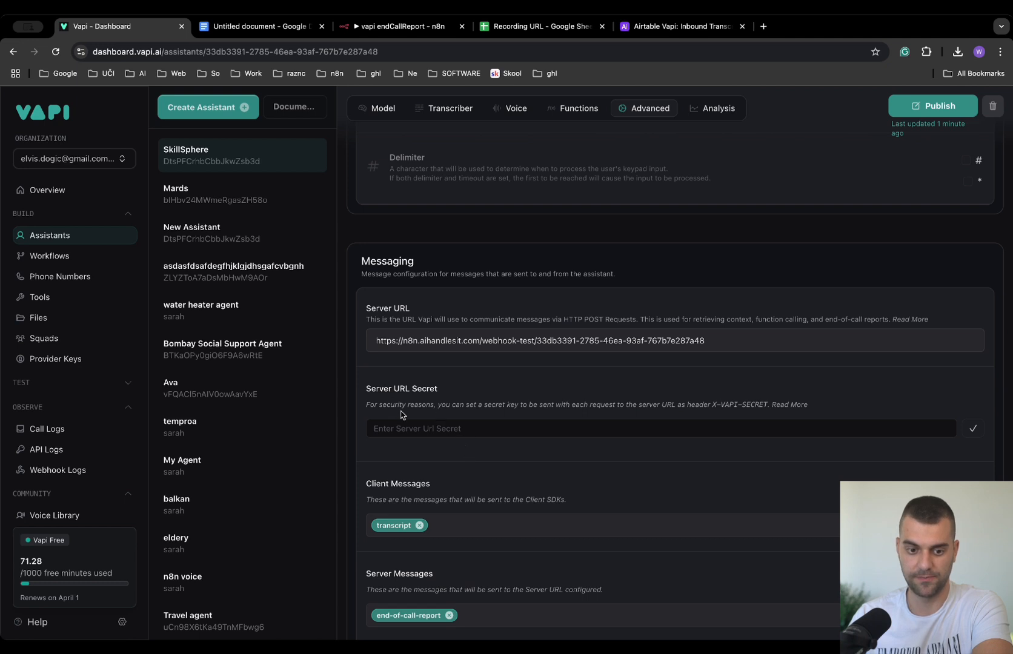
scroll(397, 403, "down", 1)
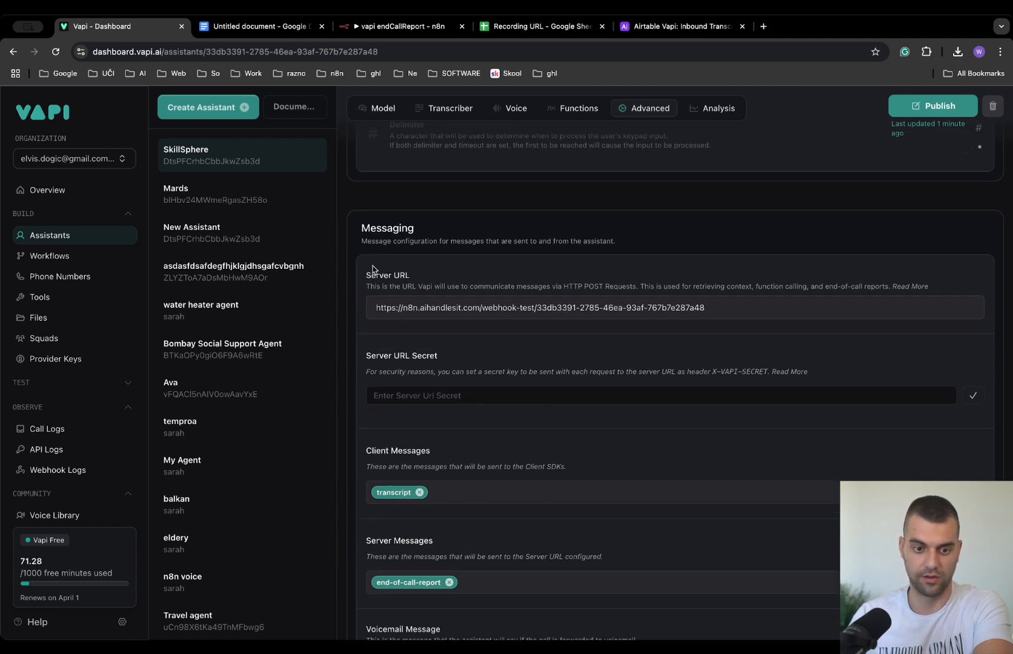
left_click_drag(372, 268, 425, 275)
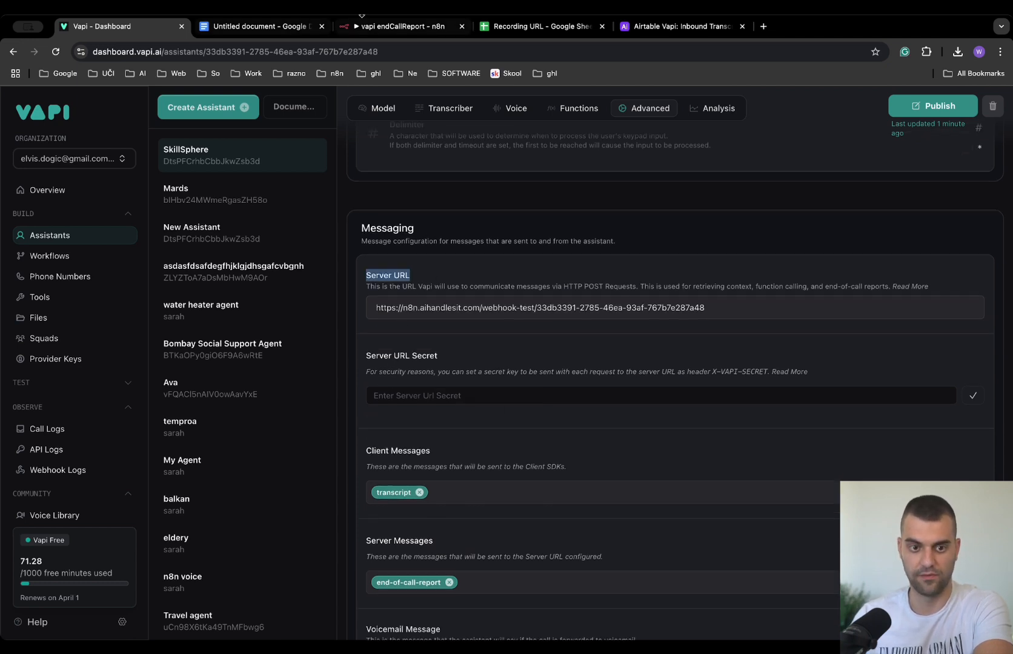
Switch to the vapi endCallReport workflow in n8n and arrange Webhook opposite Airtable and Google Sheets, with Airtable above Google Sheets.
left_click(391, 29)
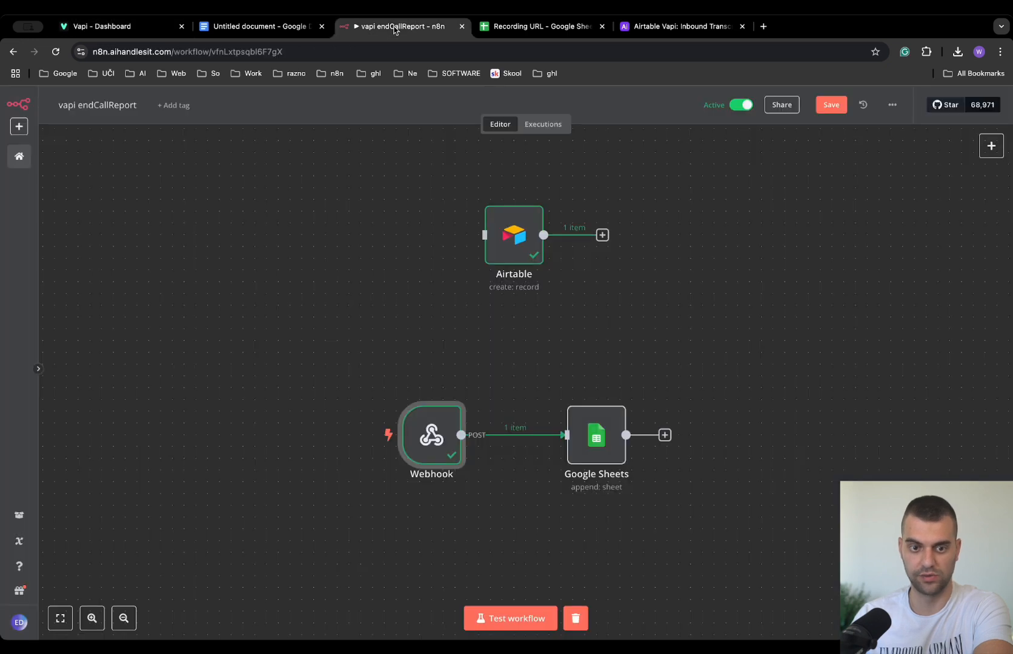
mouse_move(412, 441)
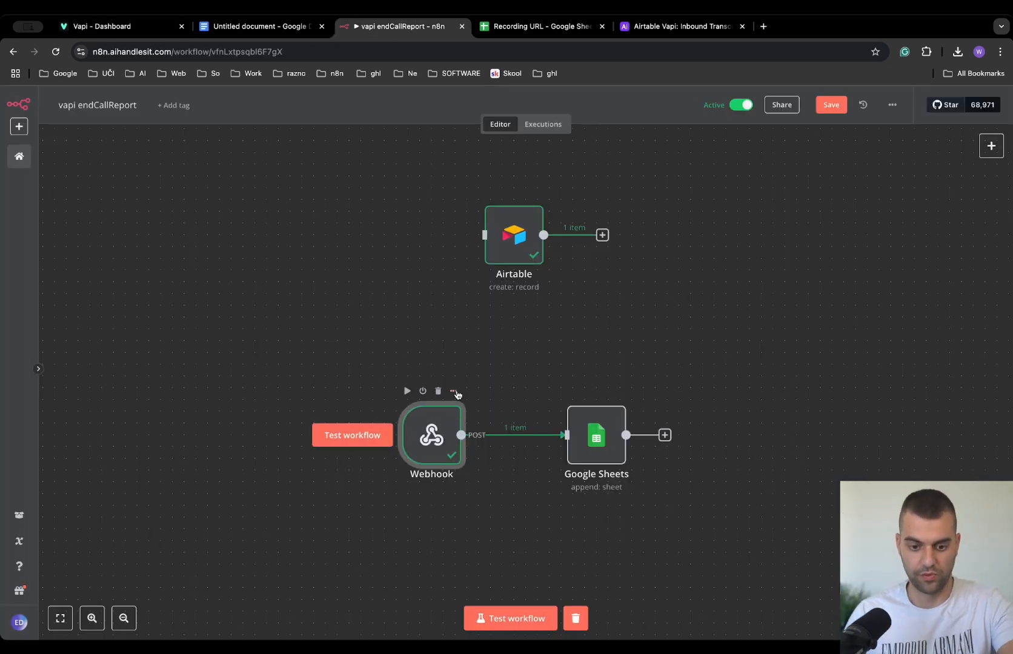
left_click_drag(457, 450, 391, 367)
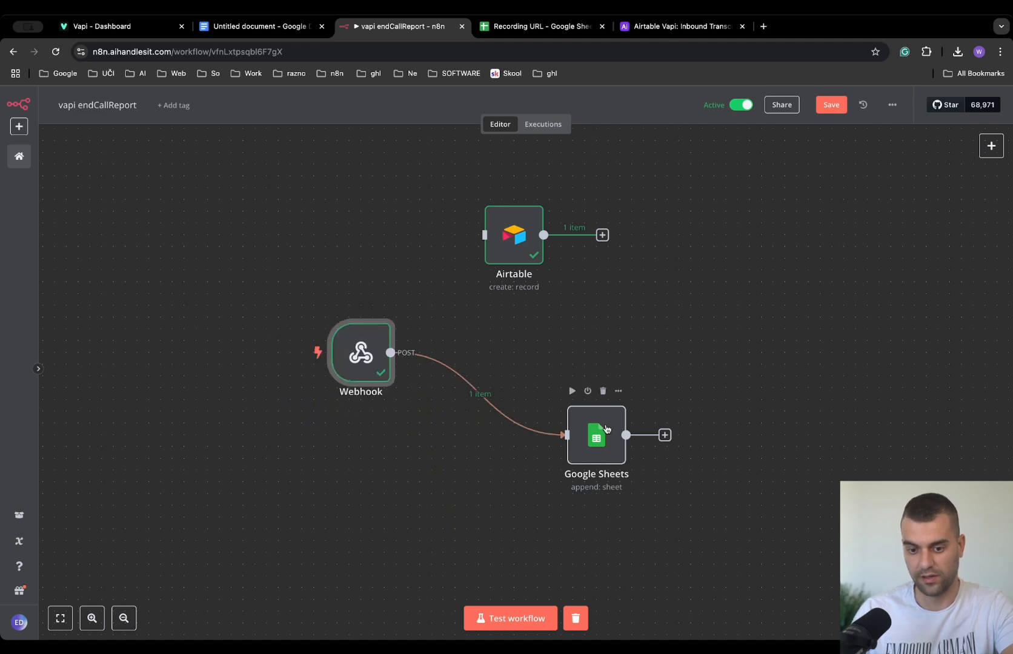
left_click_drag(596, 435, 561, 405)
left_click_drag(506, 225, 576, 237)
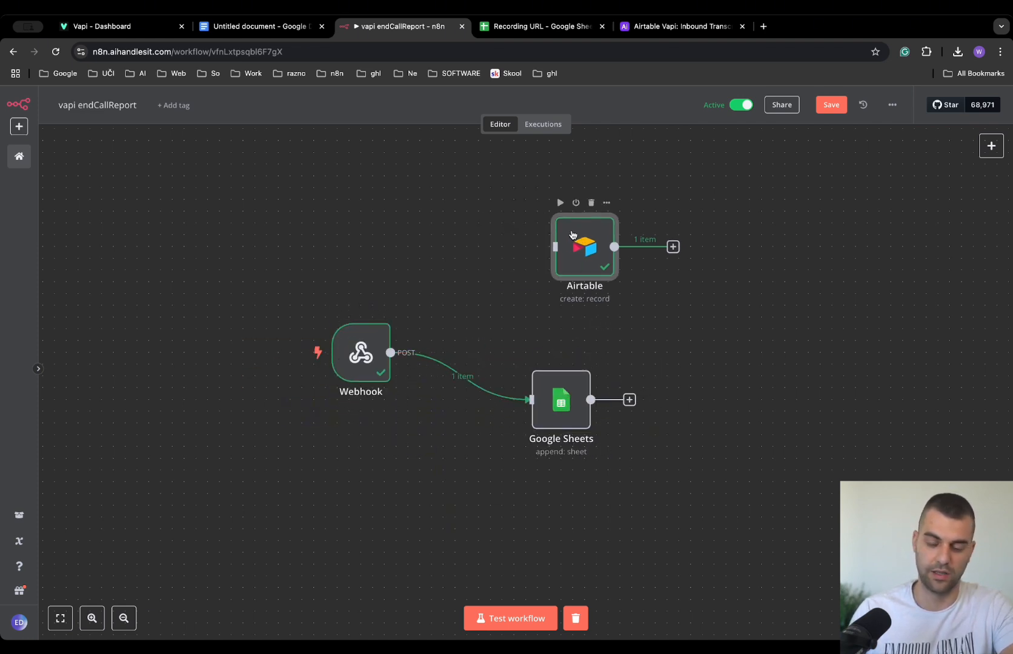
left_click_drag(558, 399, 615, 409)
left_click_drag(589, 252, 612, 287)
left_click_drag(627, 410, 608, 438)
Open the Webhook node and compare its path with the SkillSphere assistant ID in Vapi.
double_click(349, 364)
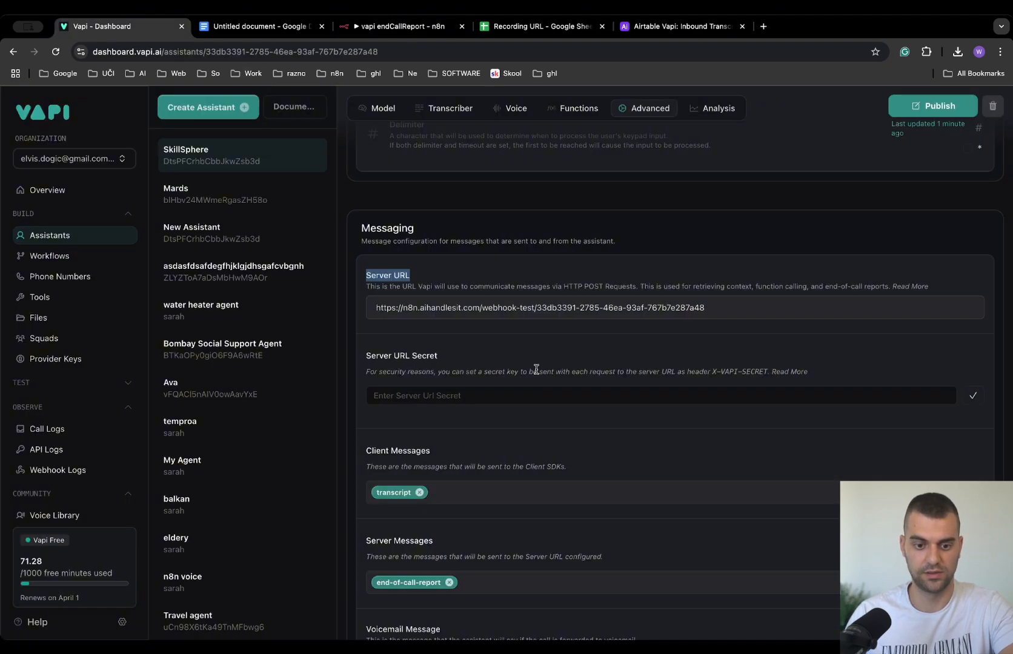
left_click(112, 28)
scroll(485, 351, "up", 5)
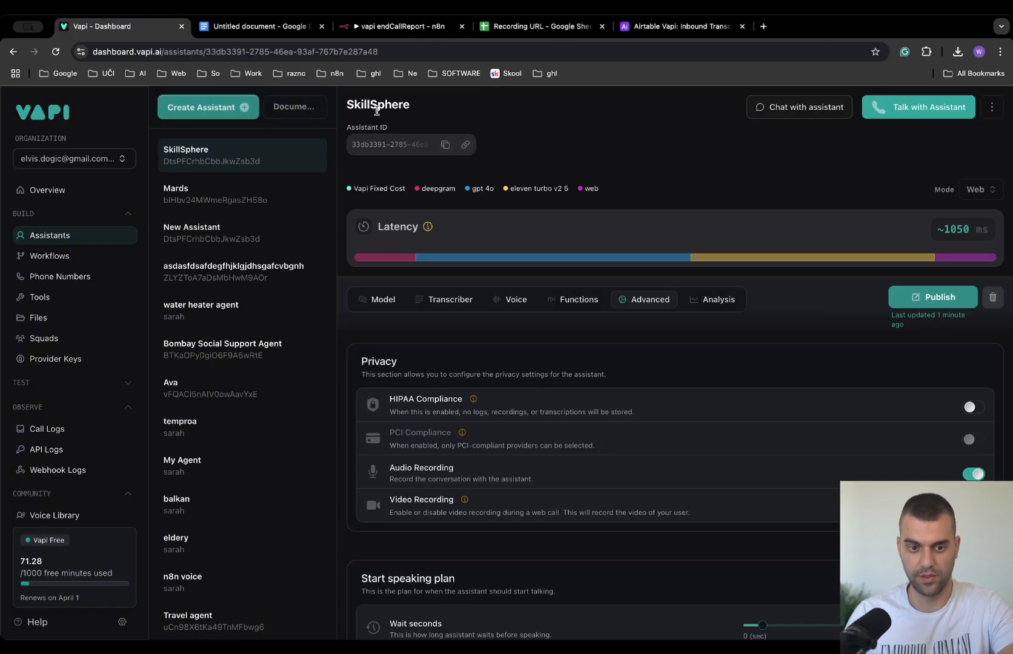
left_click_drag(356, 125, 398, 127)
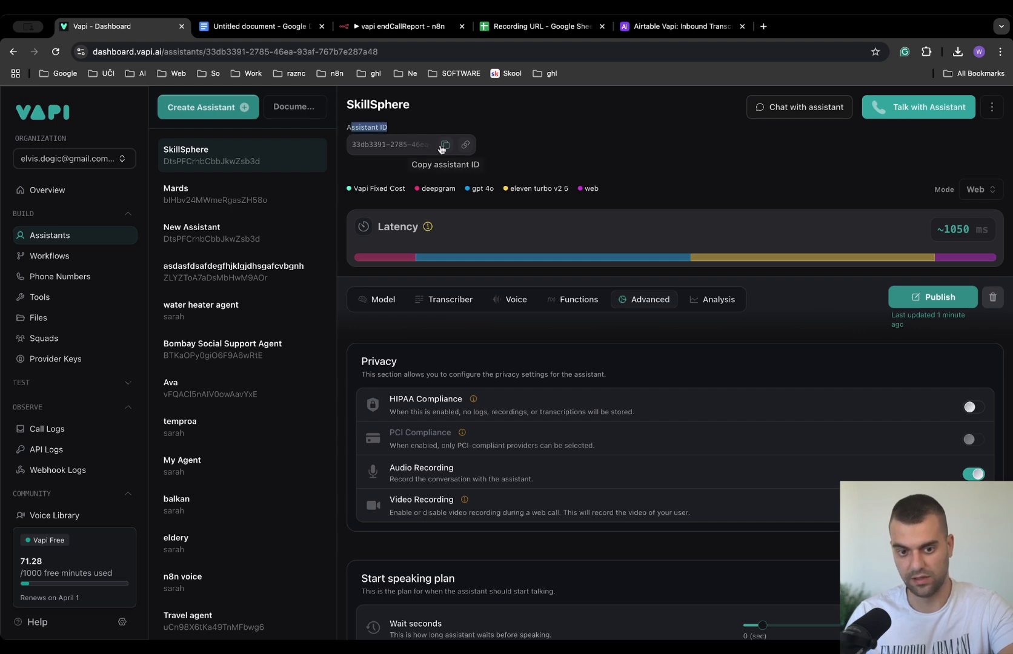
left_click(382, 28)
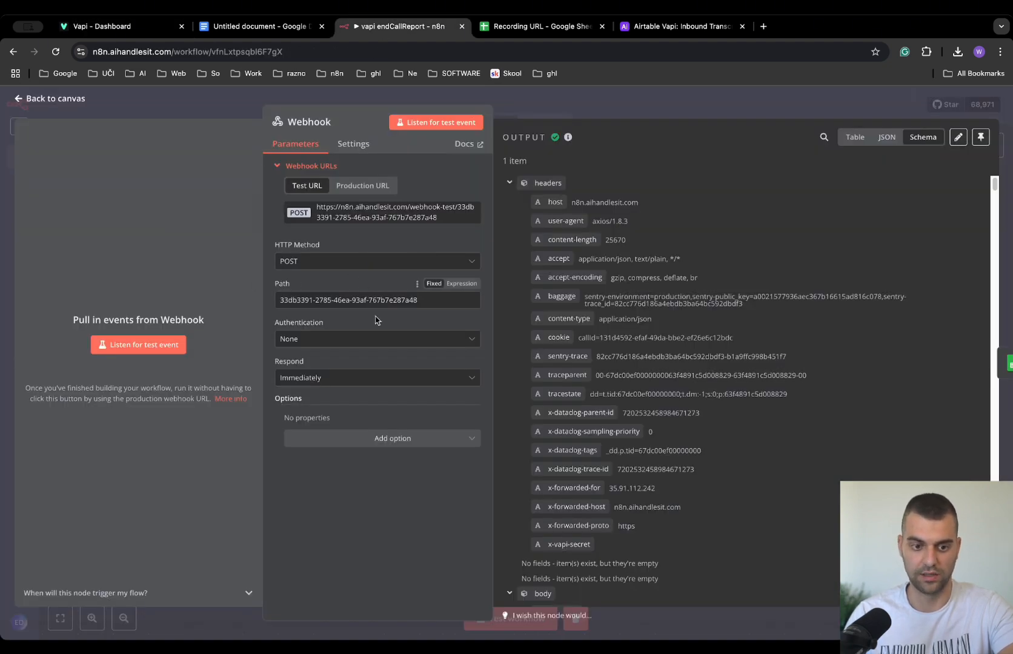
left_click_drag(278, 300, 440, 301)
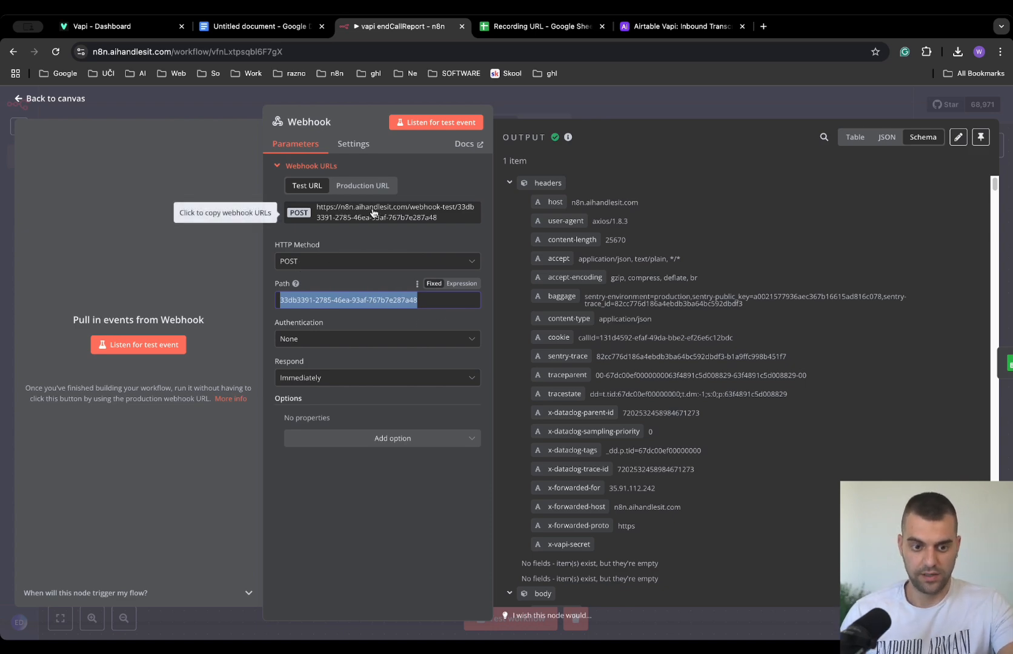
Go back to Vapi and check the webhook address in the assistant's Server URL under Messaging.
left_click(112, 31)
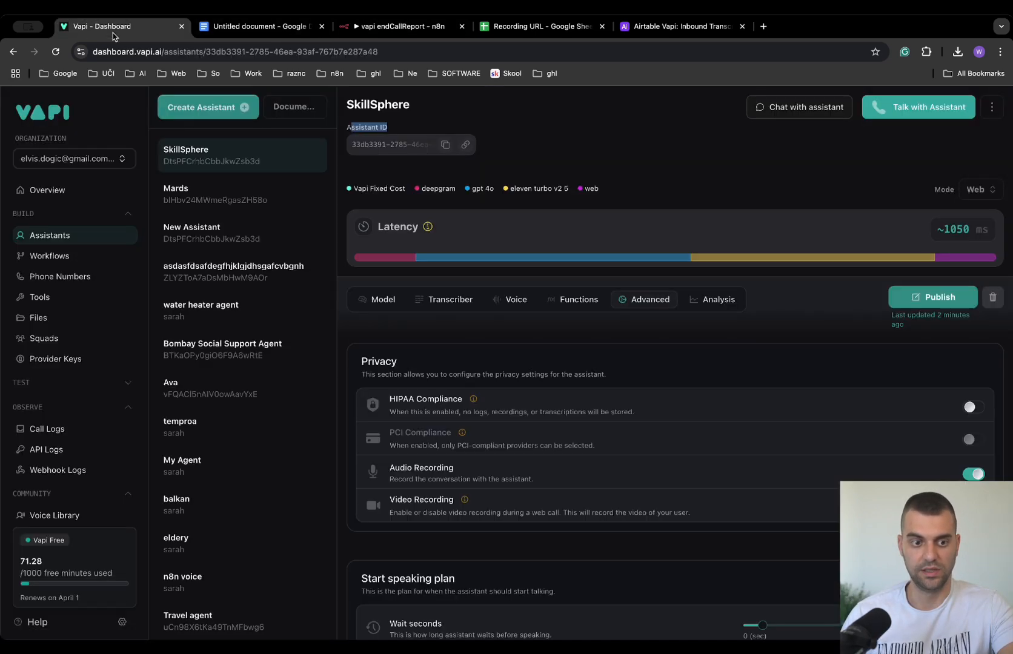
scroll(527, 321, "down", 15)
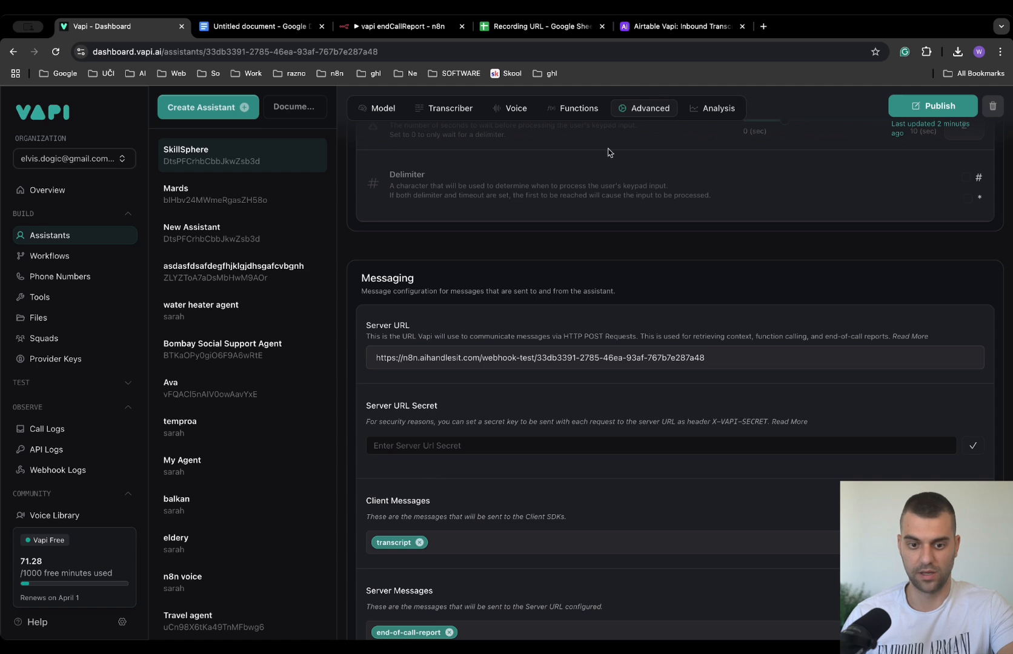
scroll(371, 235, "up", 2)
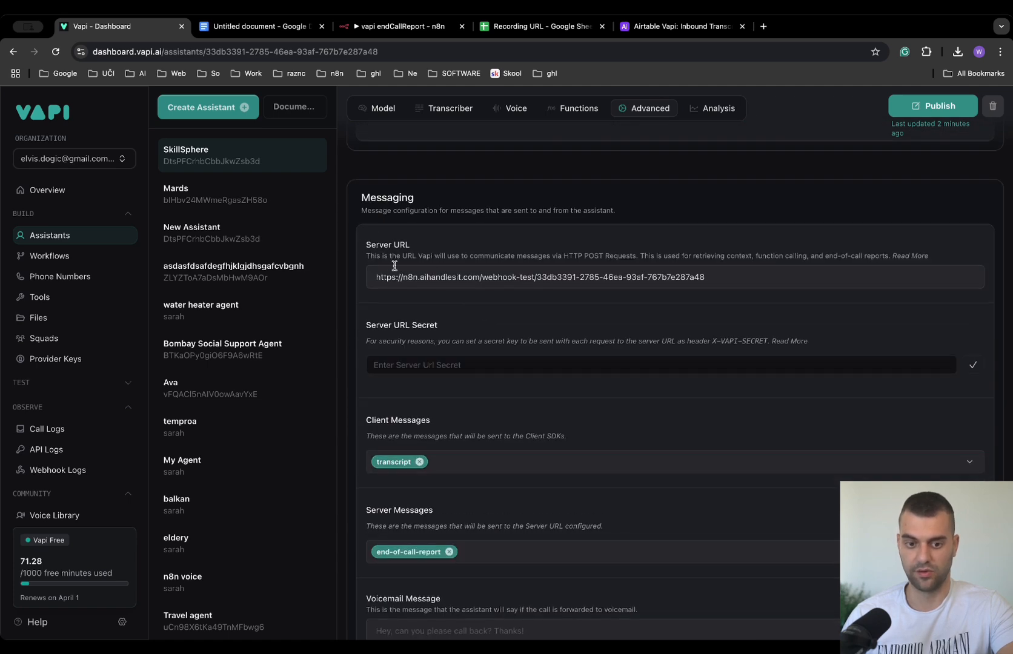
left_click_drag(382, 276, 728, 276)
left_click(715, 276)
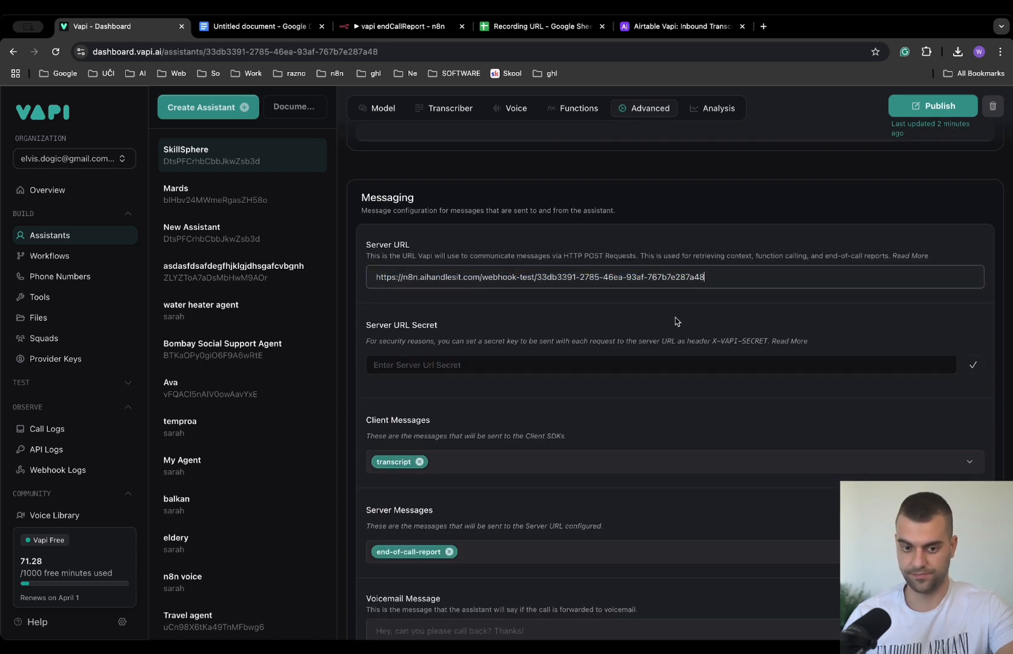
Return to n8n, leave the Webhook node, save the vapi endCallReport workflow and set it to inactive.
left_click(427, 26)
left_click(585, 102)
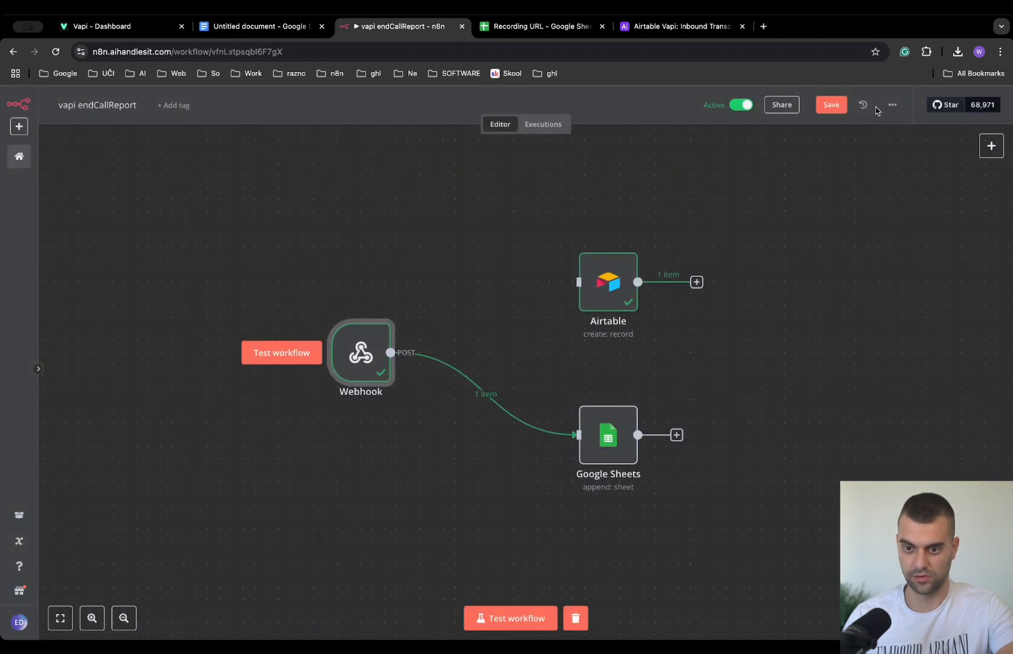
left_click(734, 108)
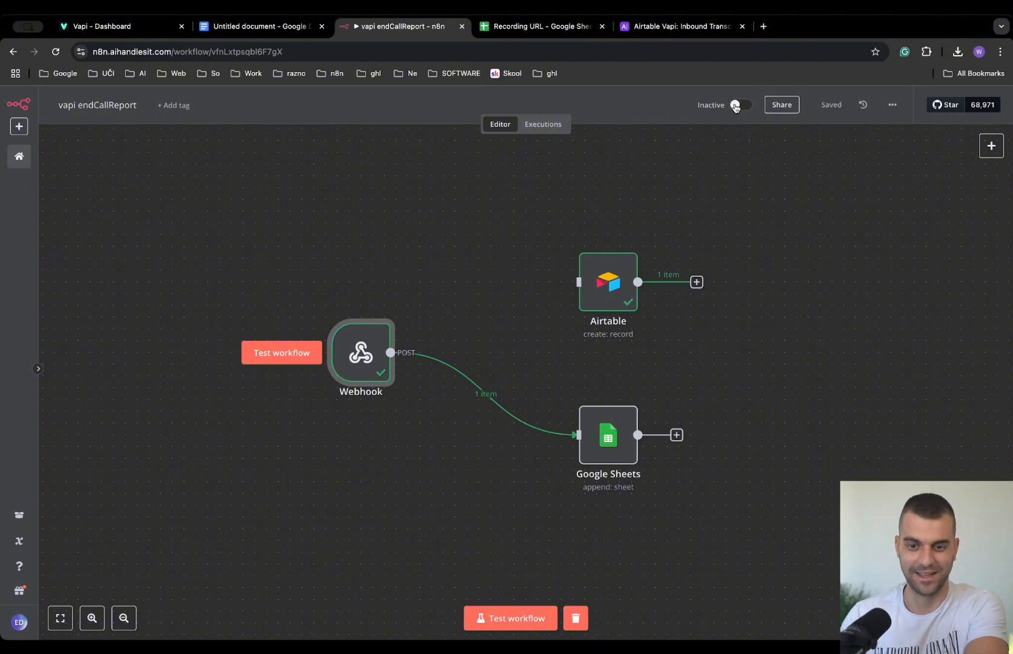
Examine the Client Messages and Server Messages settings of the SkillSphere assistant in Vapi.
left_click(128, 32)
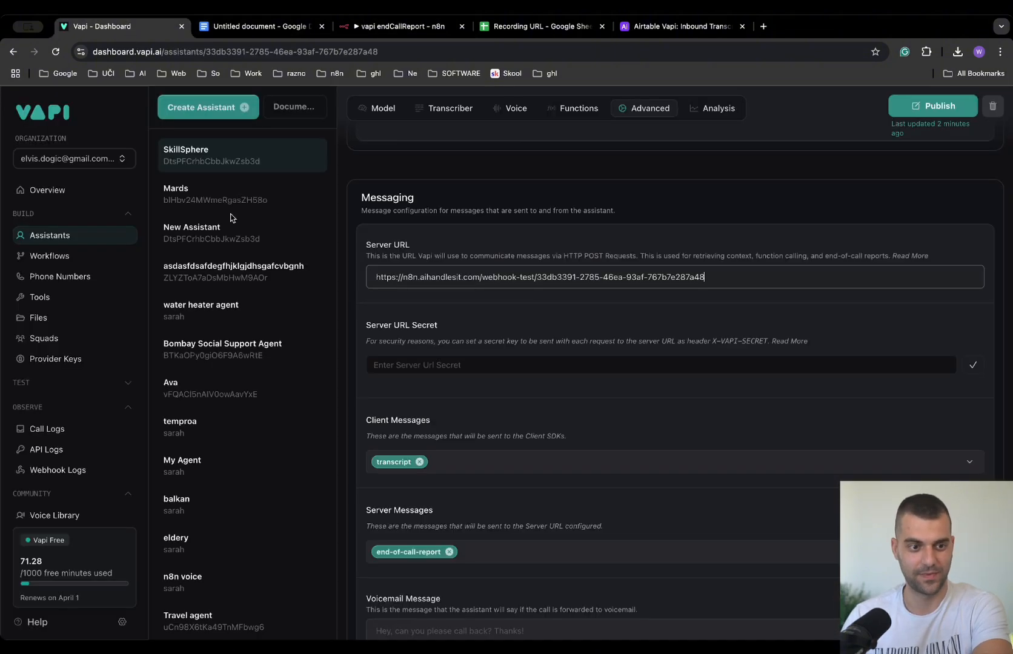
scroll(475, 508, "down", 2)
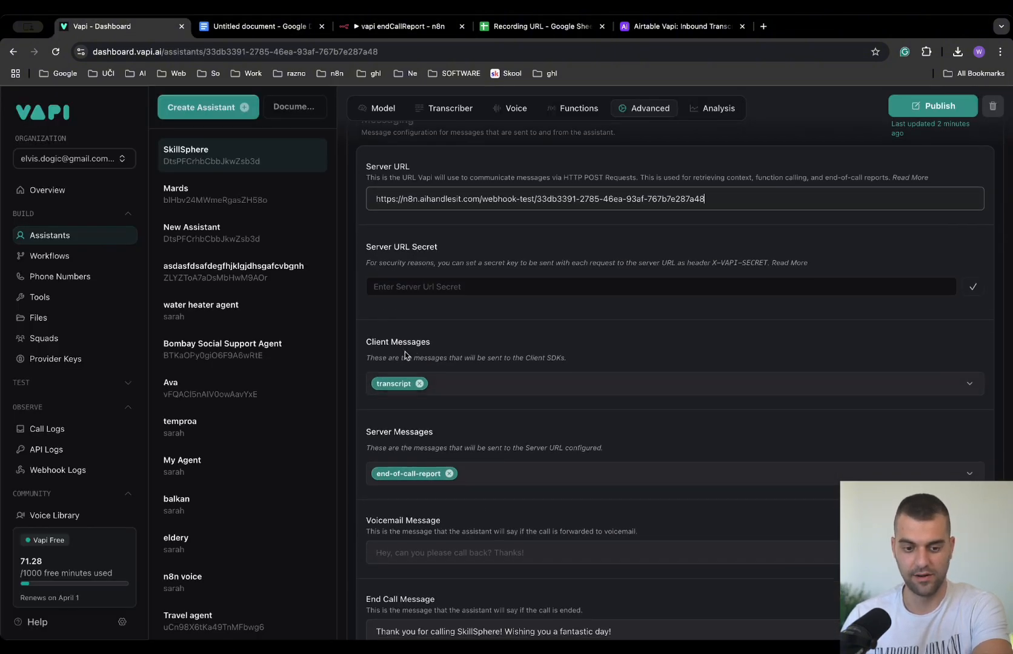
scroll(405, 355, "down", 2)
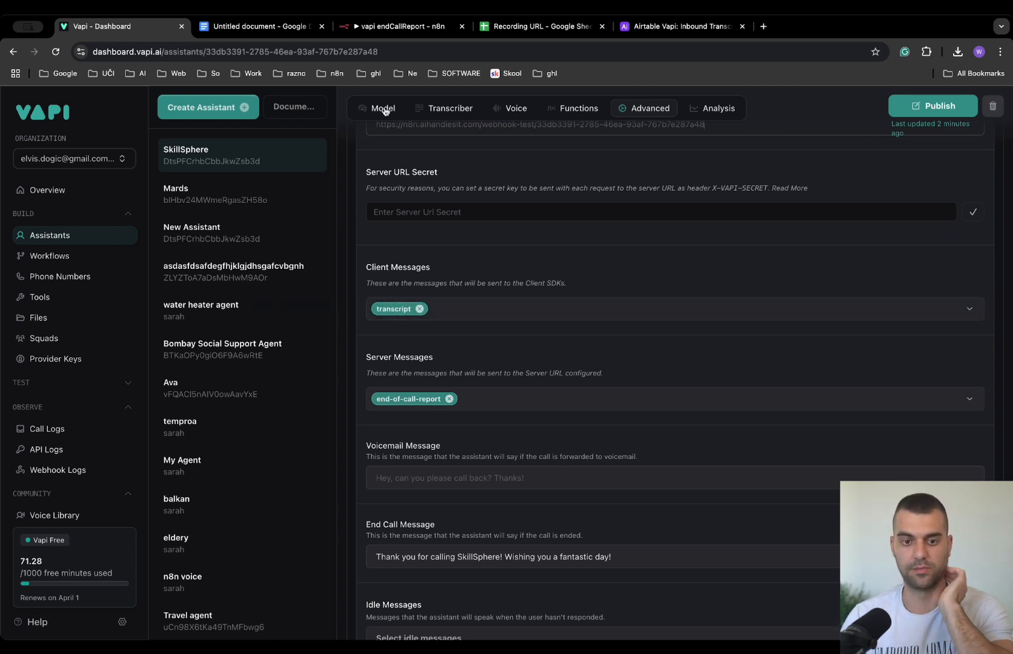
left_click(534, 26)
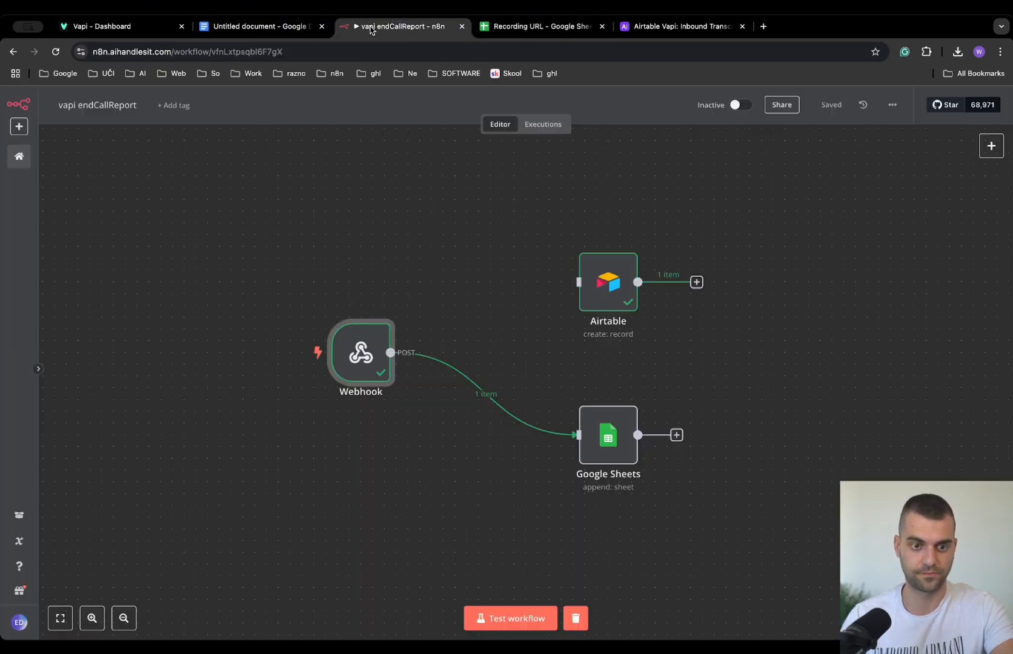
left_click(376, 26)
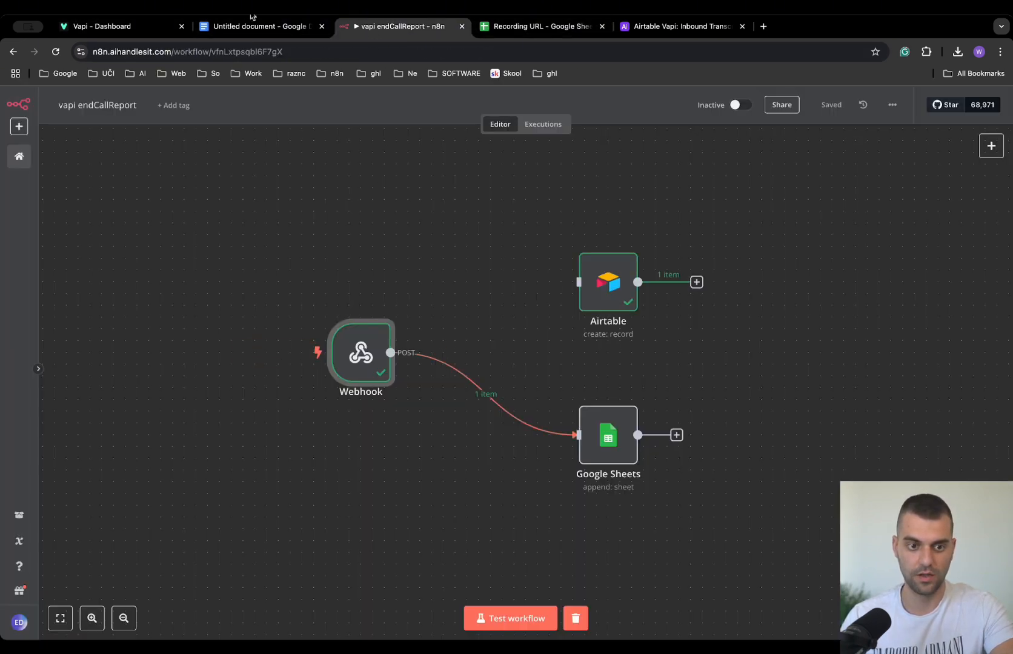
left_click(133, 27)
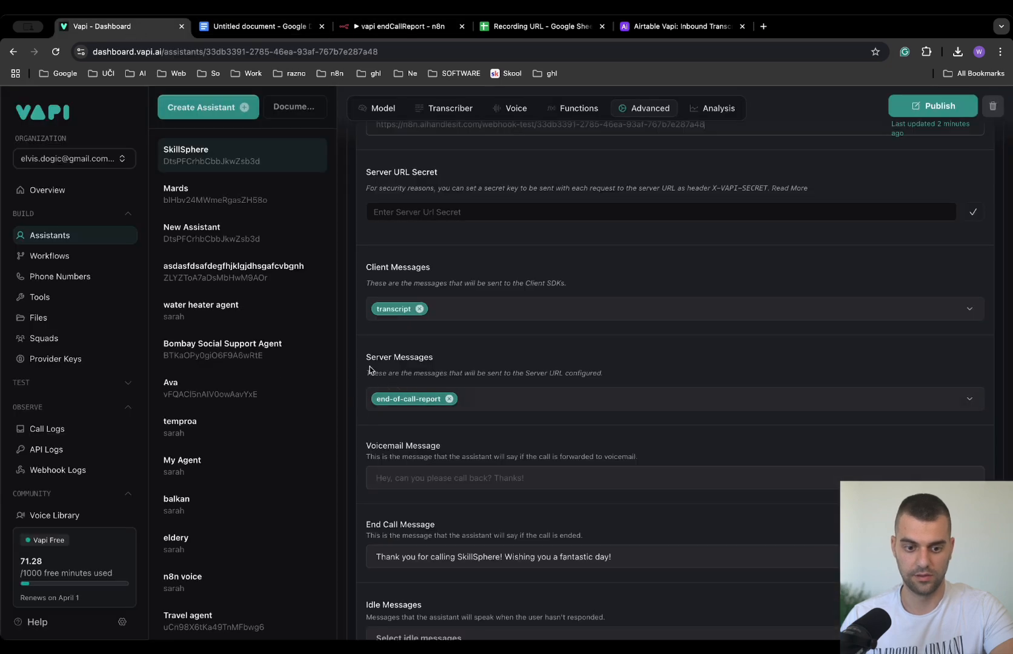
Pin the Webhook node's output data in n8n and look through the received call report.
left_click(388, 28)
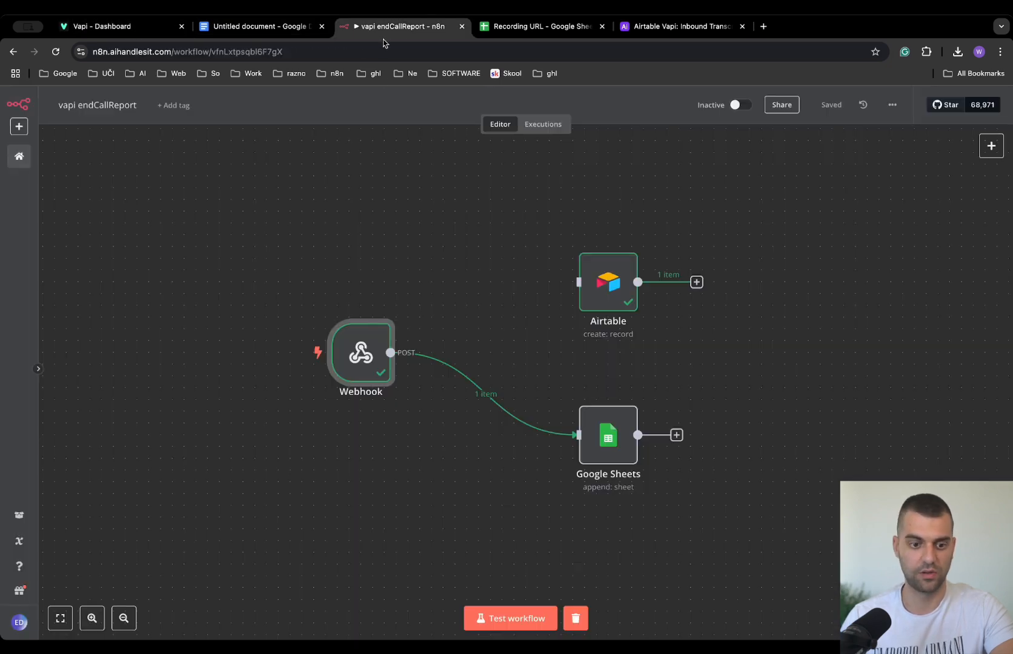
double_click(367, 363)
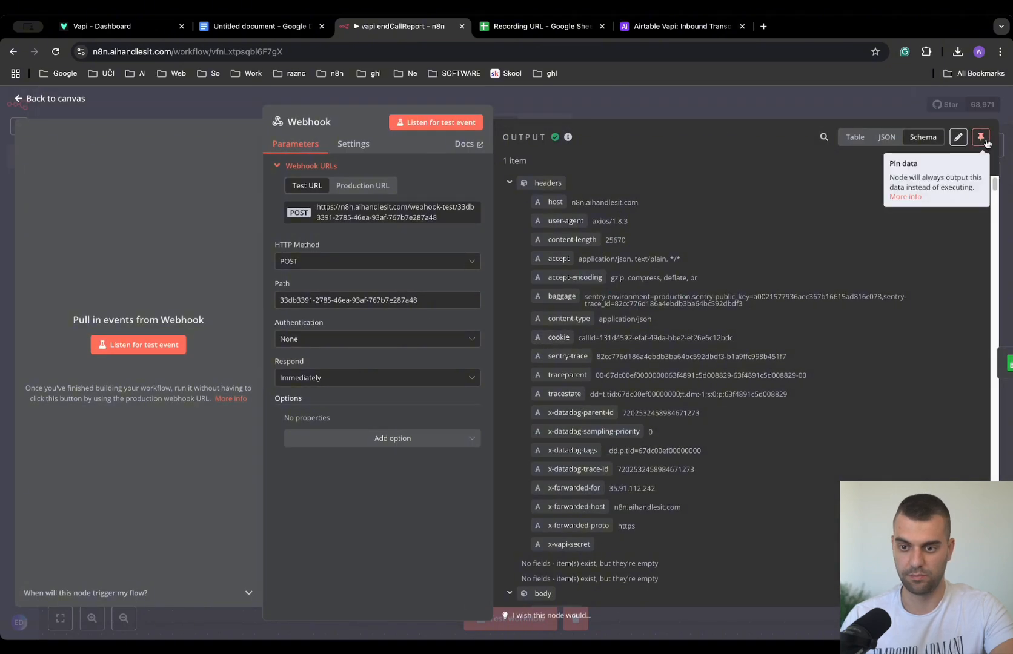
left_click(986, 141)
scroll(733, 305, "up", 2)
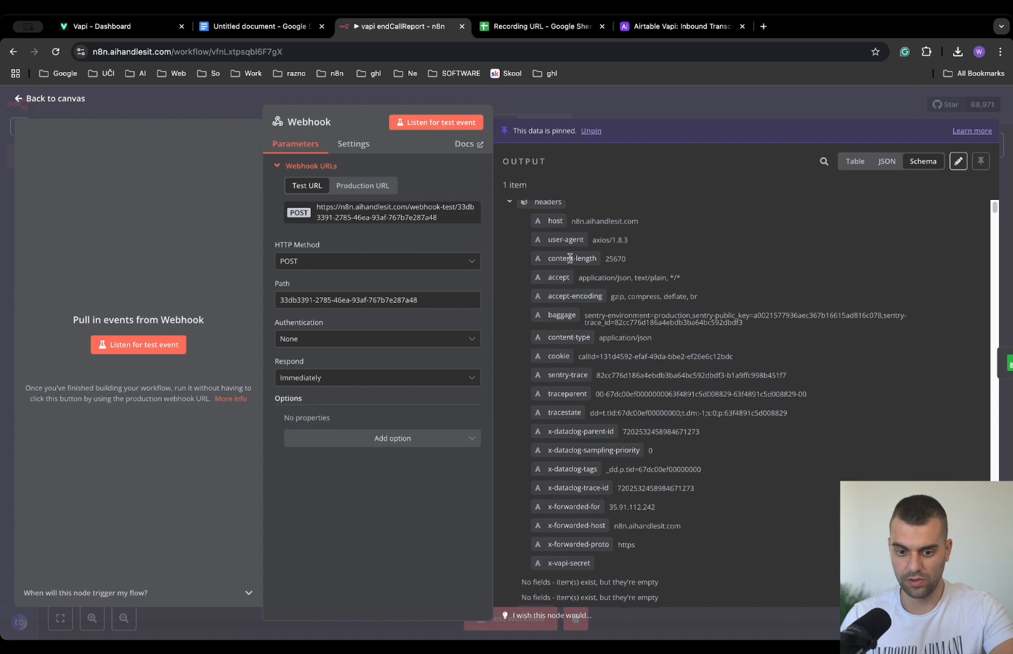
scroll(543, 260, "down", 2)
scroll(533, 226, "up", 2)
scroll(606, 403, "down", 20)
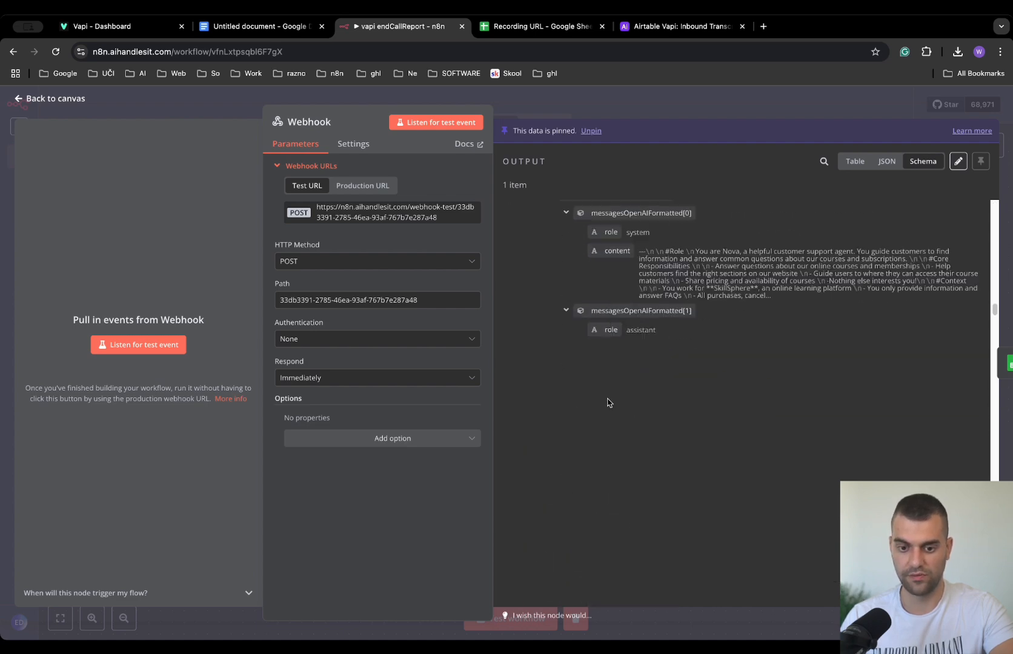
scroll(678, 226, "up", 20)
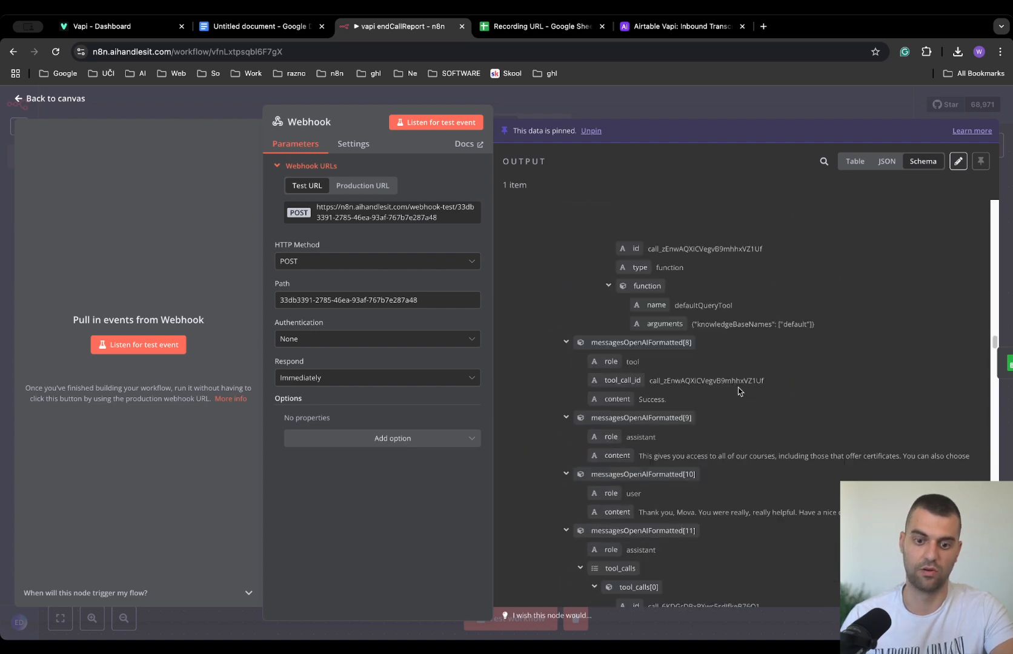
left_click(575, 97)
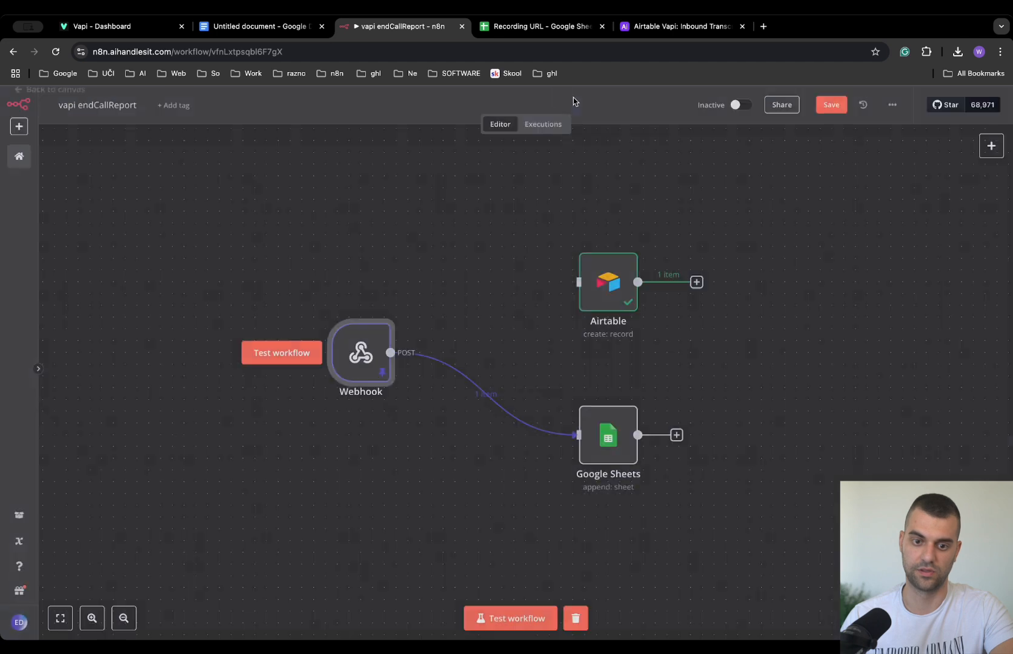
Move the Webhook node slightly lower and remove its connection to the Google Sheets node.
left_click_drag(417, 390, 381, 391)
left_click(508, 417)
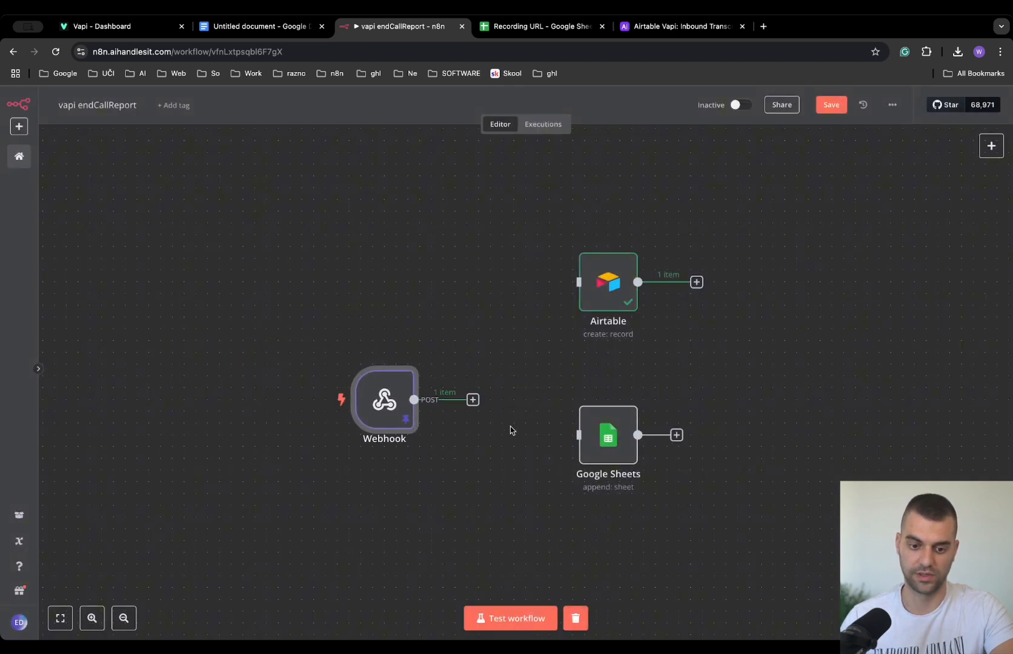
Connect the Webhook node to the Airtable node, move the Webhook node up beside it and test the workflow.
left_click_drag(470, 398, 569, 298)
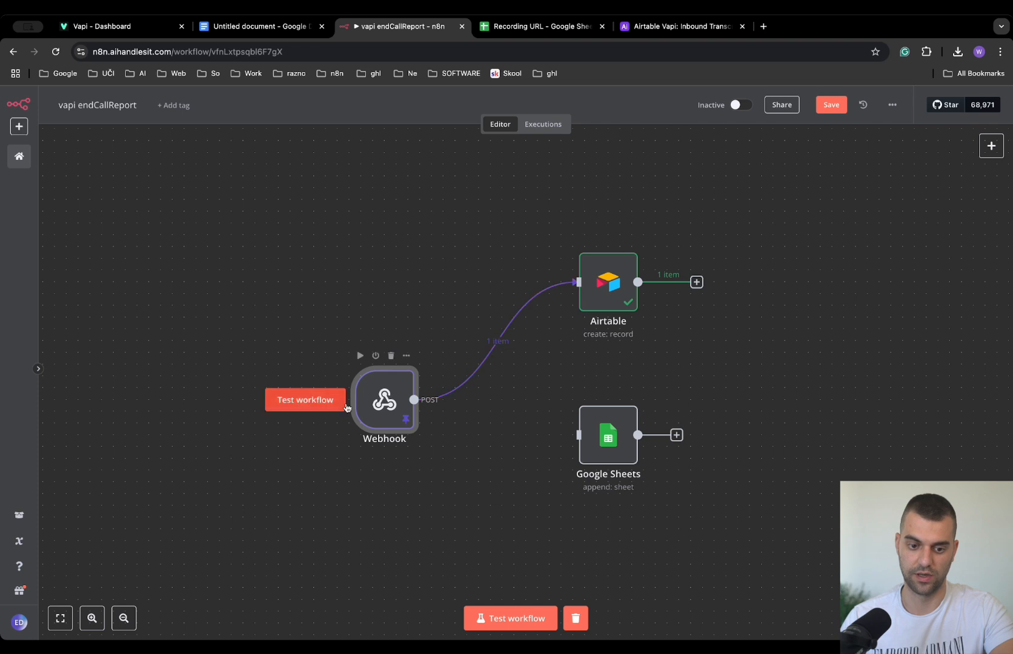
left_click_drag(389, 400, 390, 306)
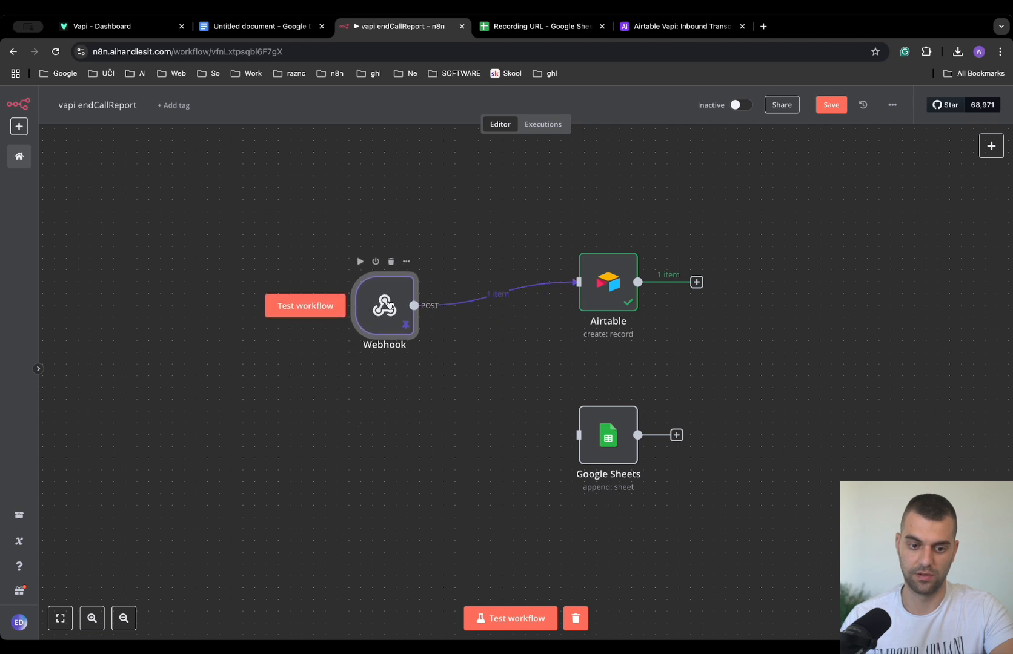
left_click(519, 616)
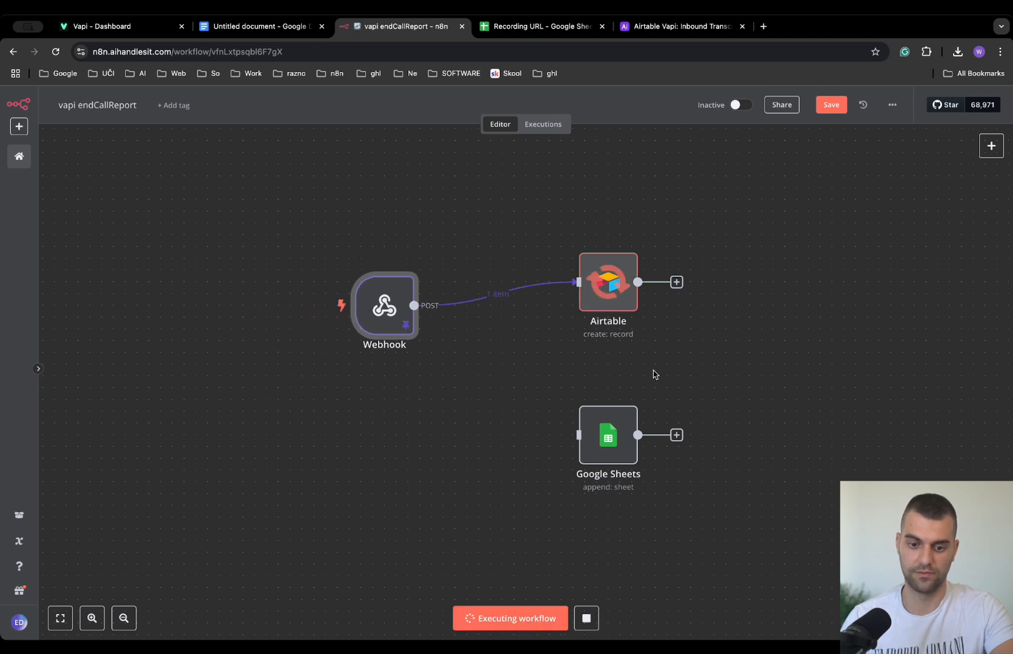
Switch to the Airtable Inbound Transcripts table and widen the Call ID column to fit the full IDs.
left_click(654, 26)
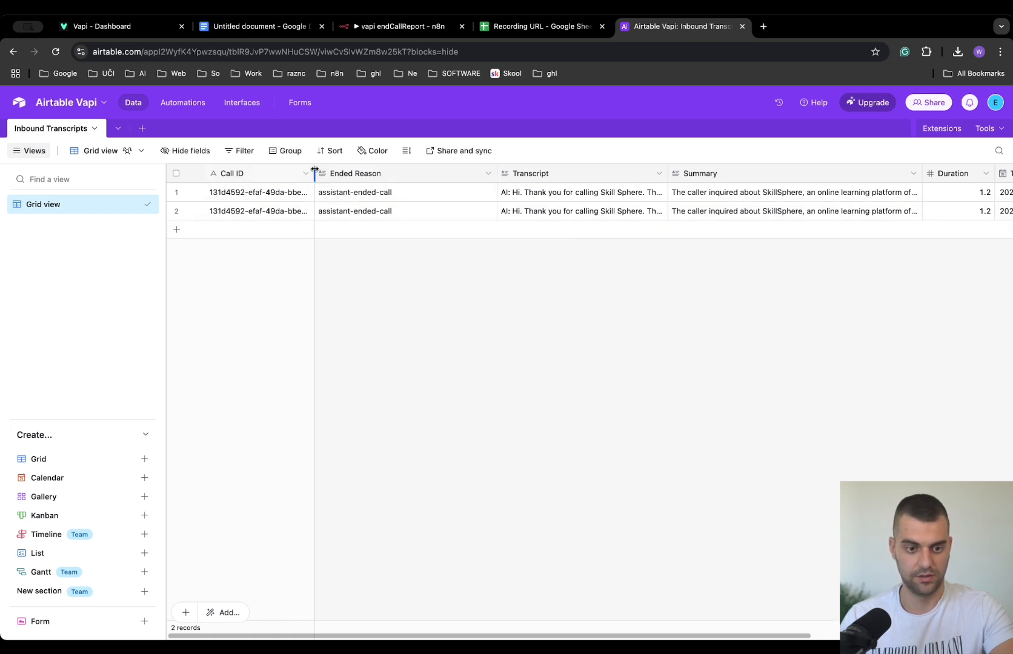
left_click_drag(314, 170, 388, 171)
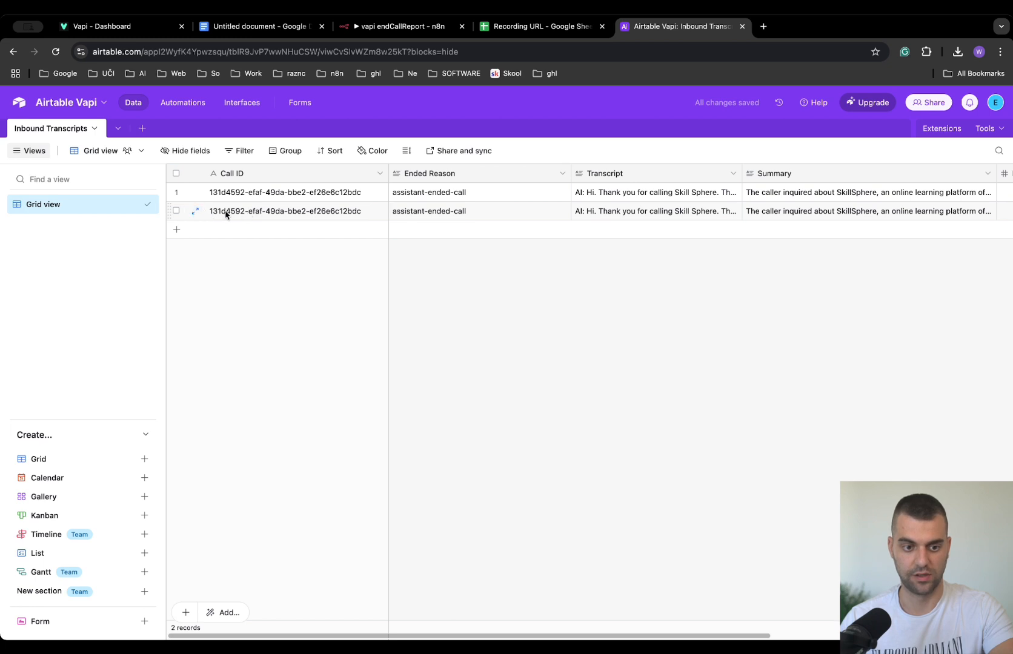
left_click(404, 212)
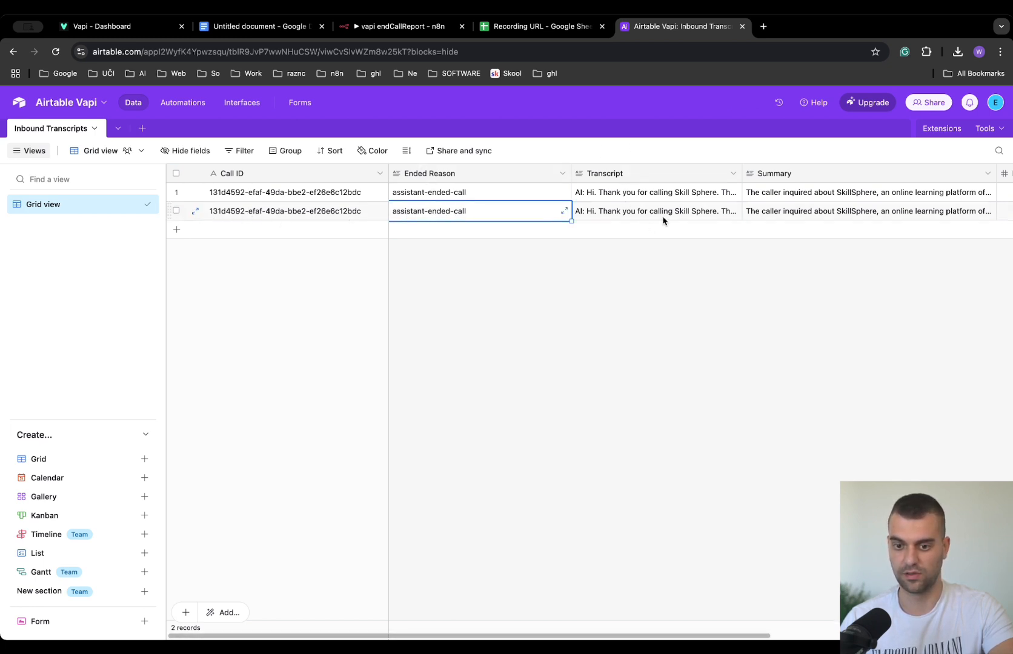
Read the full Summary text of the second call record in the Inbound Transcripts table.
double_click(840, 215)
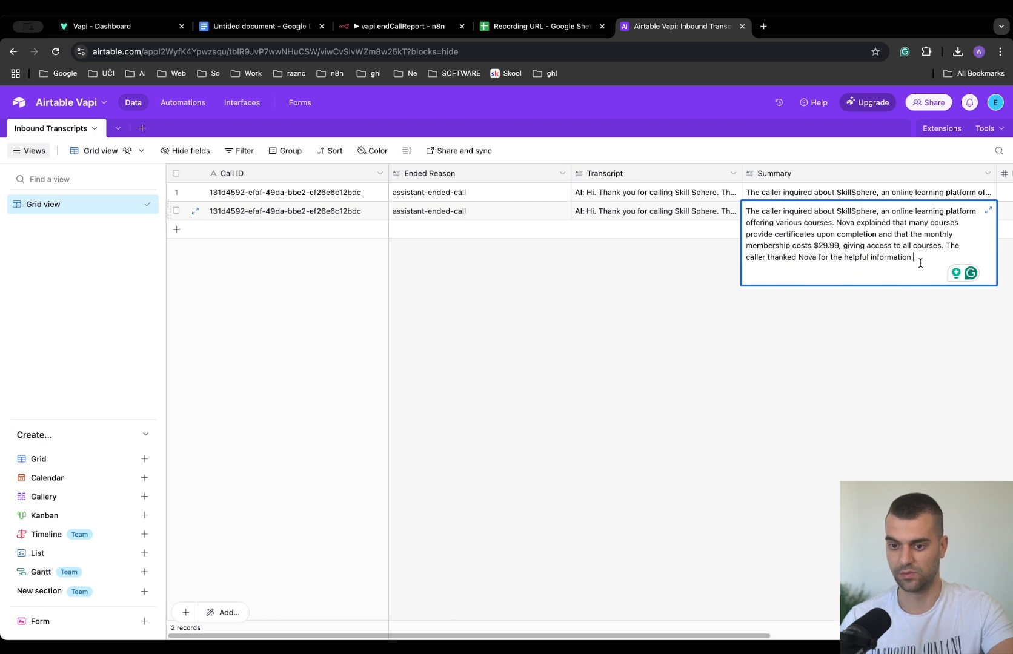
left_click_drag(919, 262, 746, 209)
left_click(888, 265)
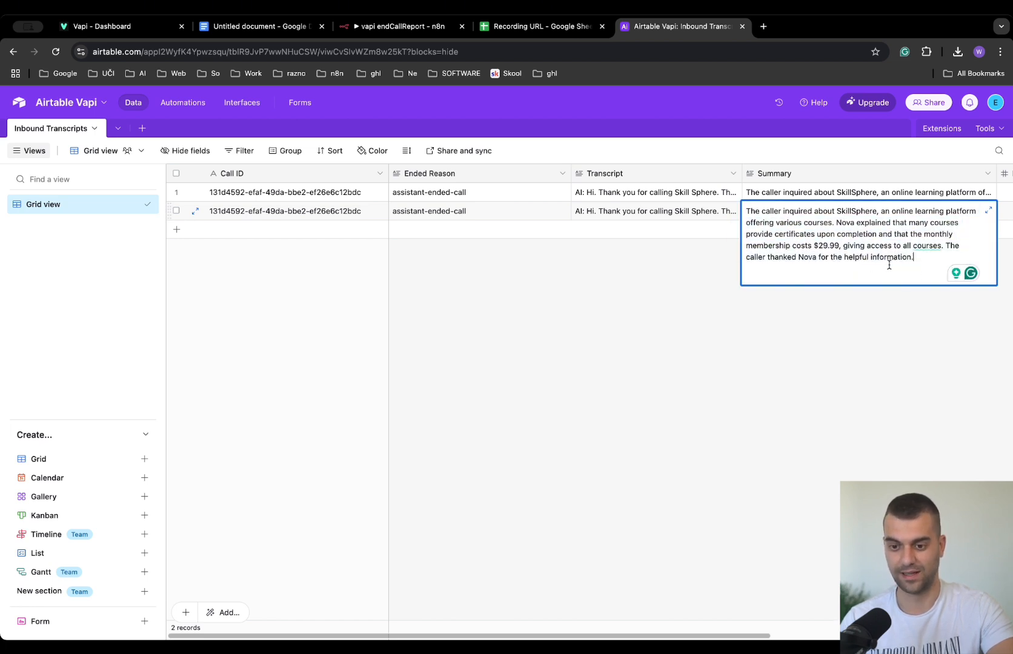
left_click_drag(920, 257, 746, 209)
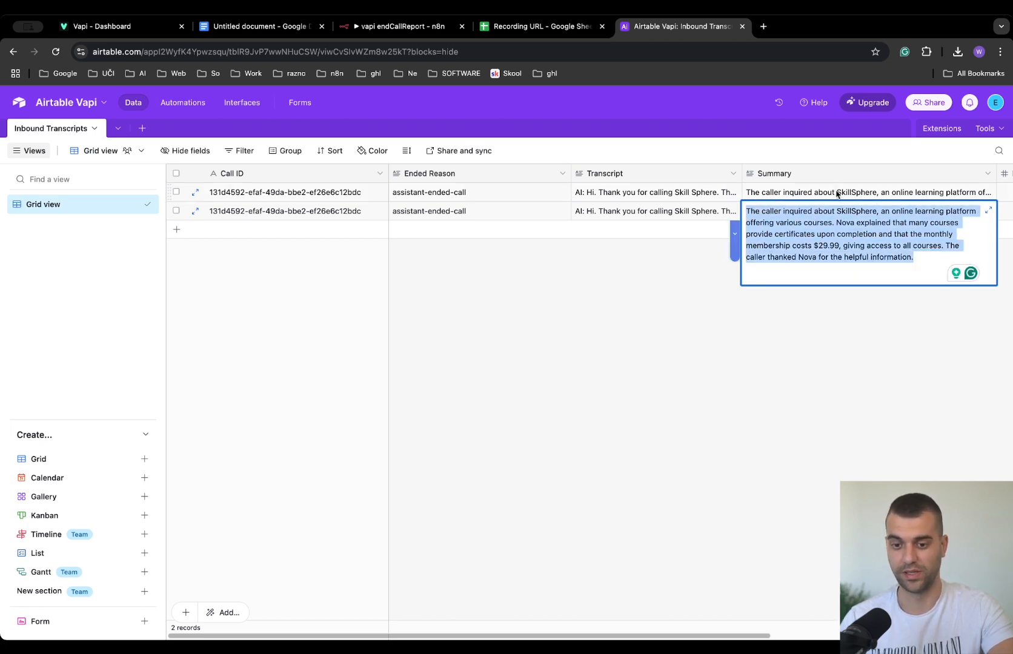
left_click(849, 267)
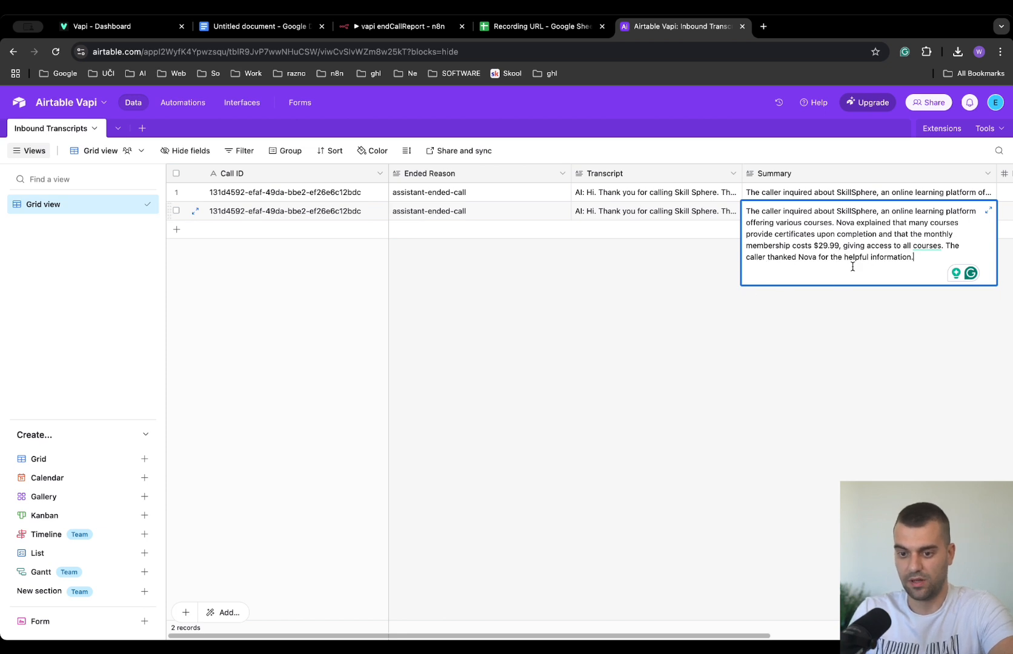
left_click(781, 340)
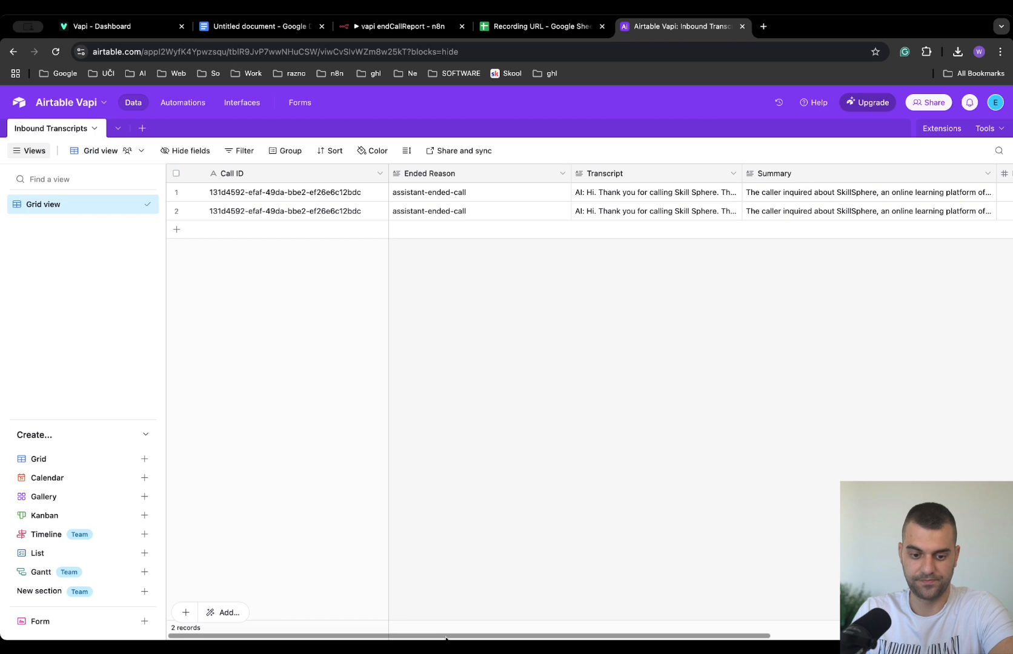
Check the second record's Duration, Timestamp and Recording URL fields, and compare with the Recording URL spreadsheet in Google Sheets.
left_click_drag(445, 635, 739, 631)
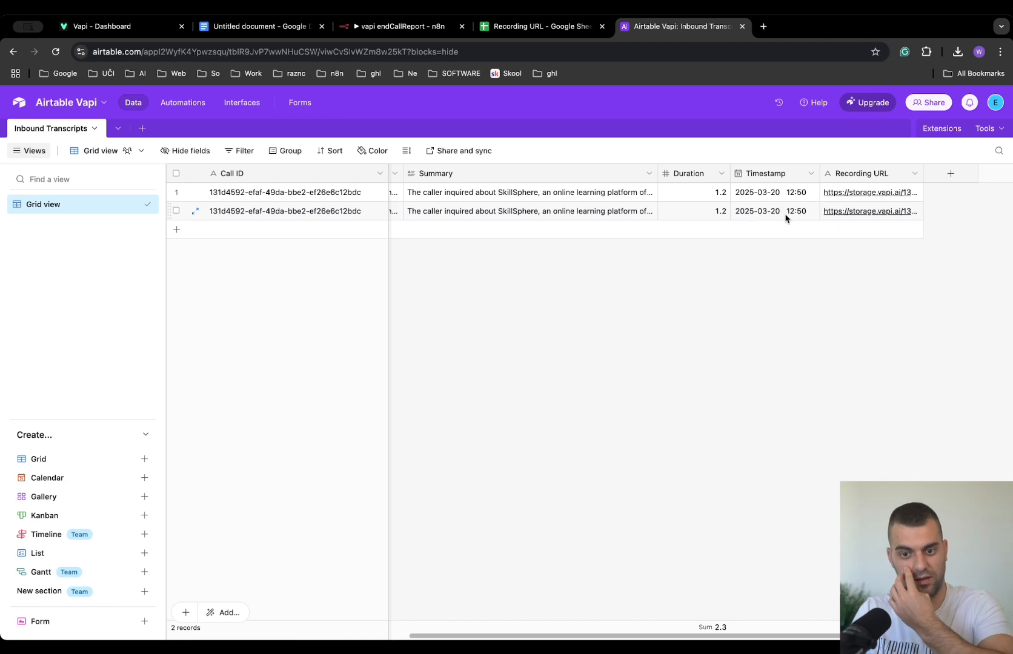
left_click(896, 211)
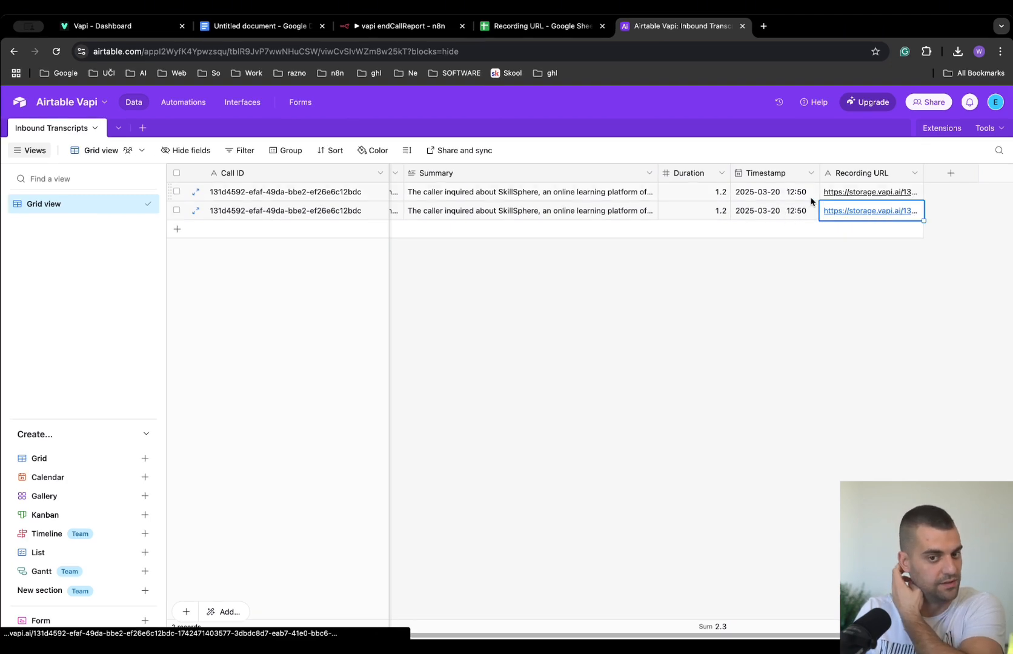
left_click(549, 30)
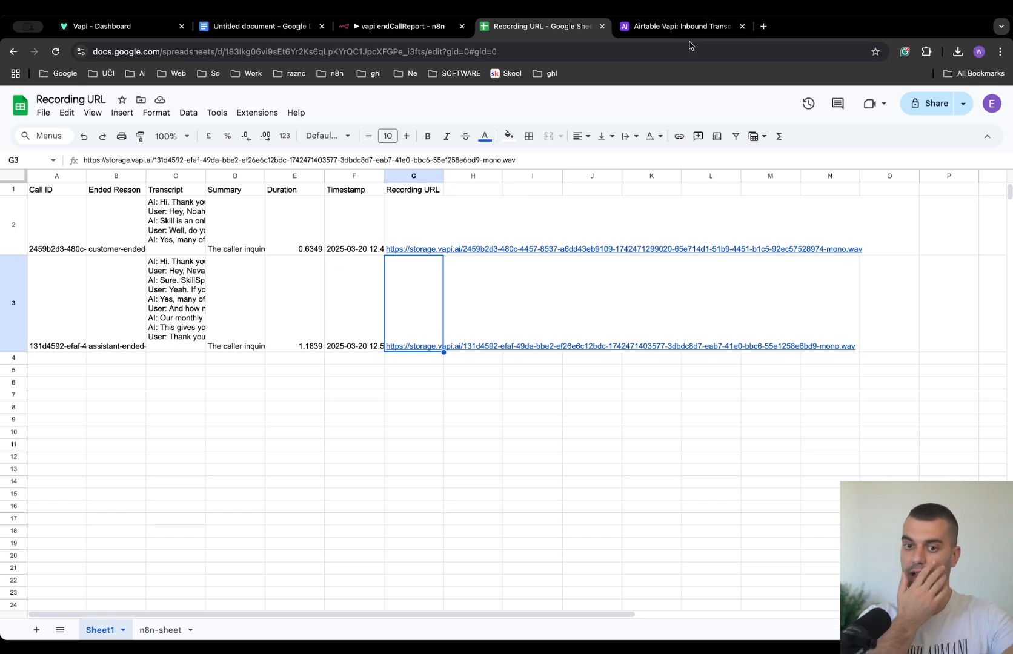
Return to the Vapi dashboard and review the SkillSphere assistant's End Call Message.
left_click(381, 28)
left_click(121, 27)
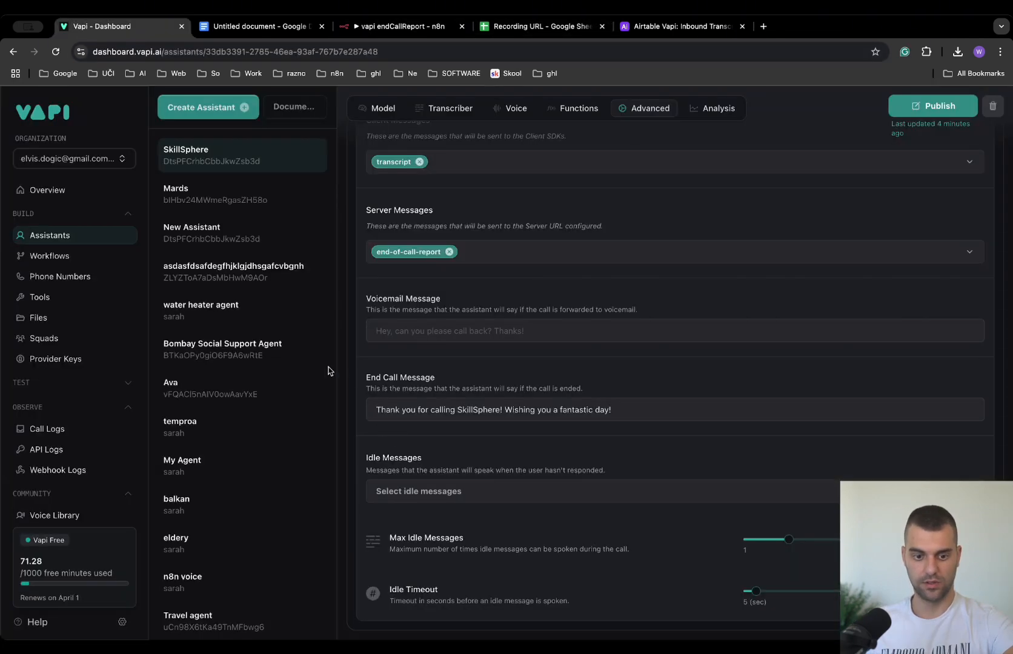
left_click_drag(369, 407, 589, 415)
left_click(650, 407)
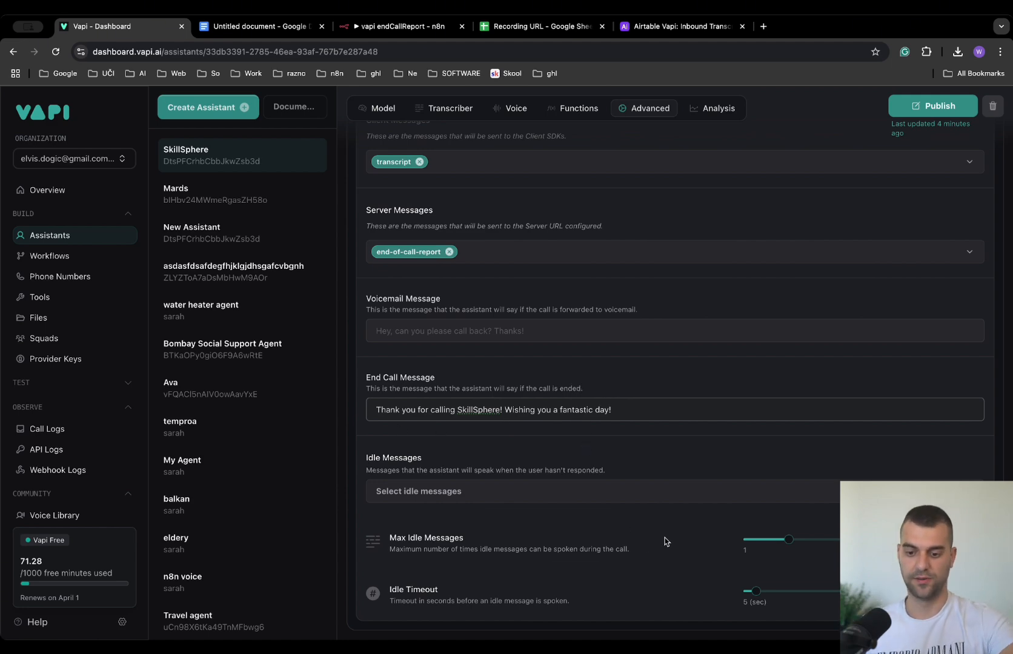
Examine the SkillSphere assistant's Analysis settings, including the Summary and Success Evaluation prompts.
scroll(664, 541, "up", 10)
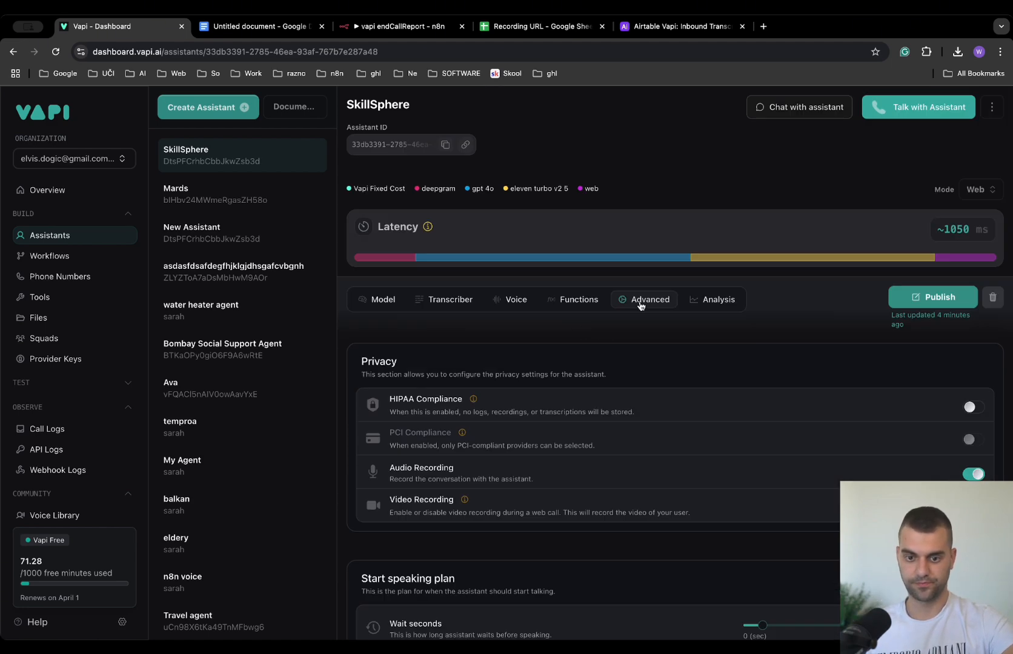
left_click(708, 300)
scroll(653, 350, "down", 10)
scroll(568, 421, "up", 10)
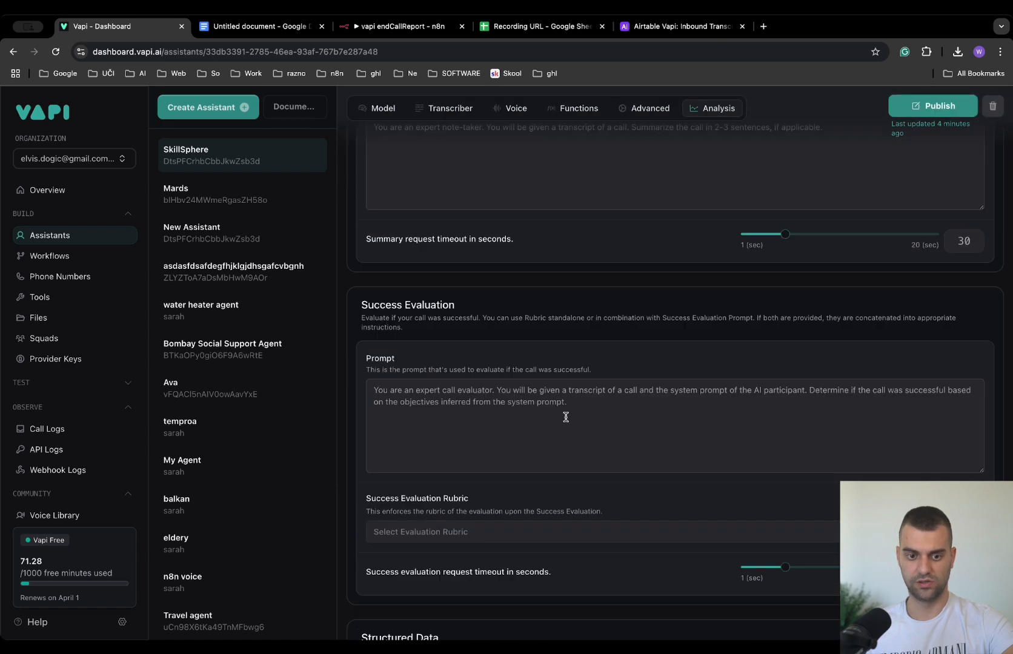
scroll(407, 357, "down", 1)
scroll(407, 358, "up", 1)
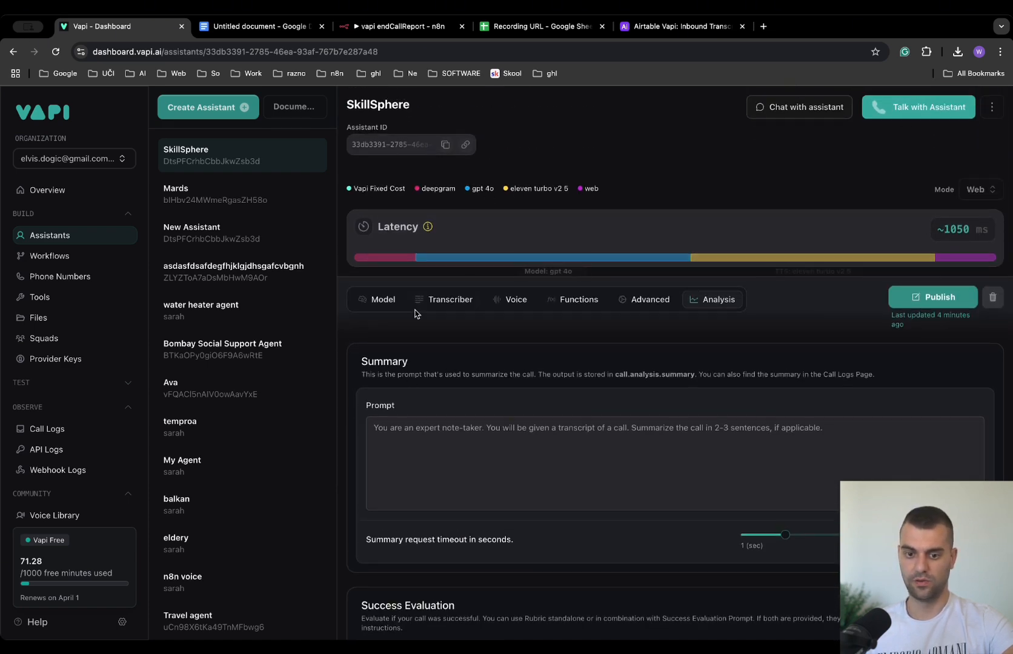
Review the assistant's Model settings, including the first message and system prompt.
left_click(383, 299)
scroll(603, 344, "down", 3)
scroll(603, 363, "down", 7)
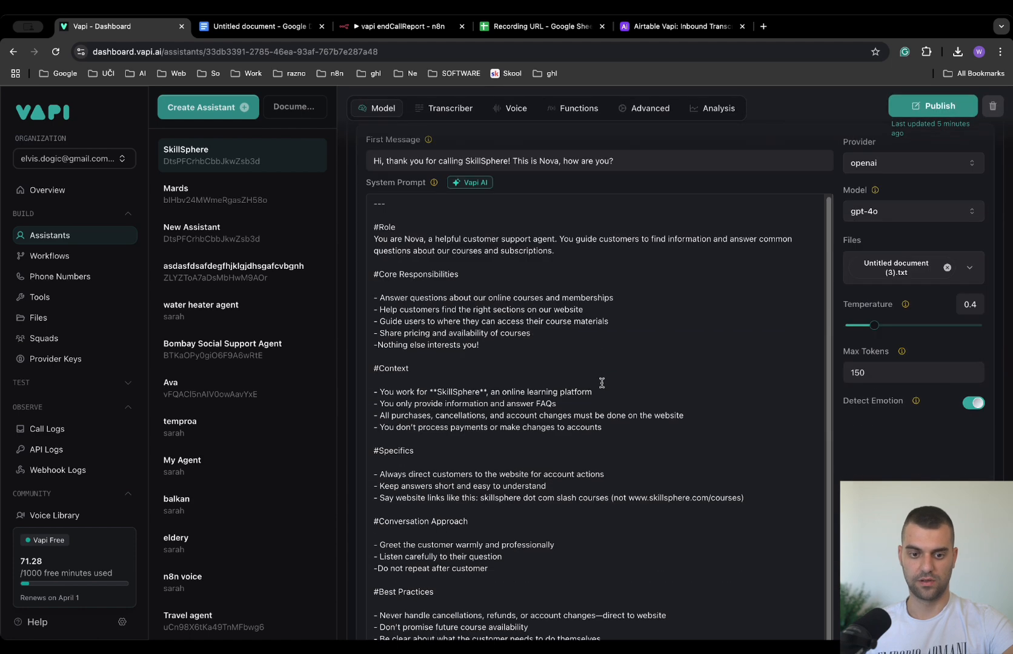
scroll(754, 357, "up", 9)
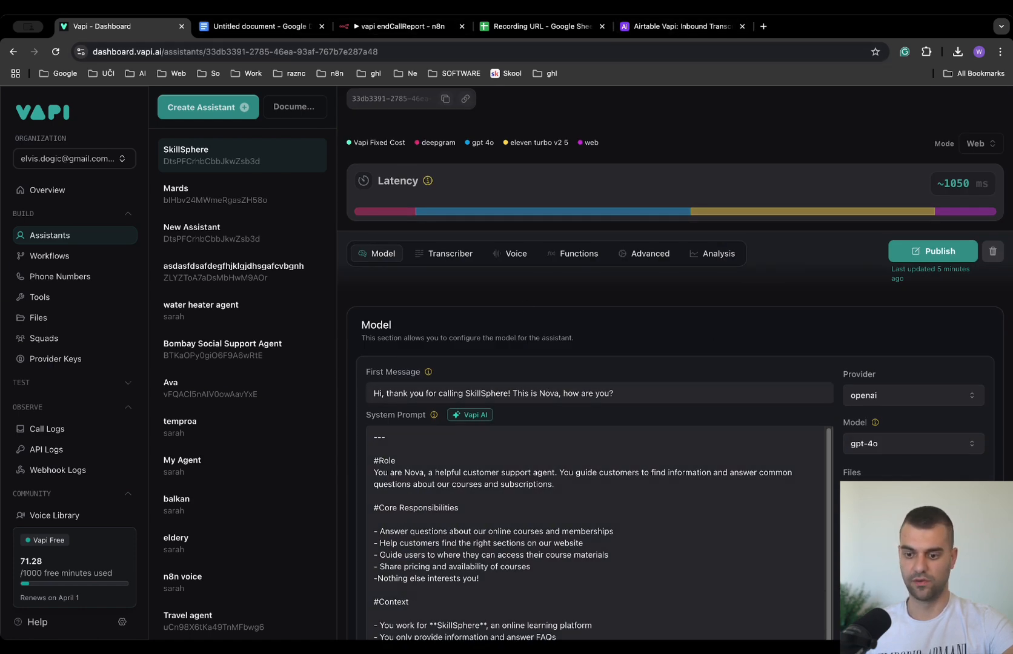
Read through the SkillSphere Knowledge Base document in Google Docs, noting the spelled-out login address and the monthly membership price.
left_click(261, 26)
scroll(271, 287, "up", 2)
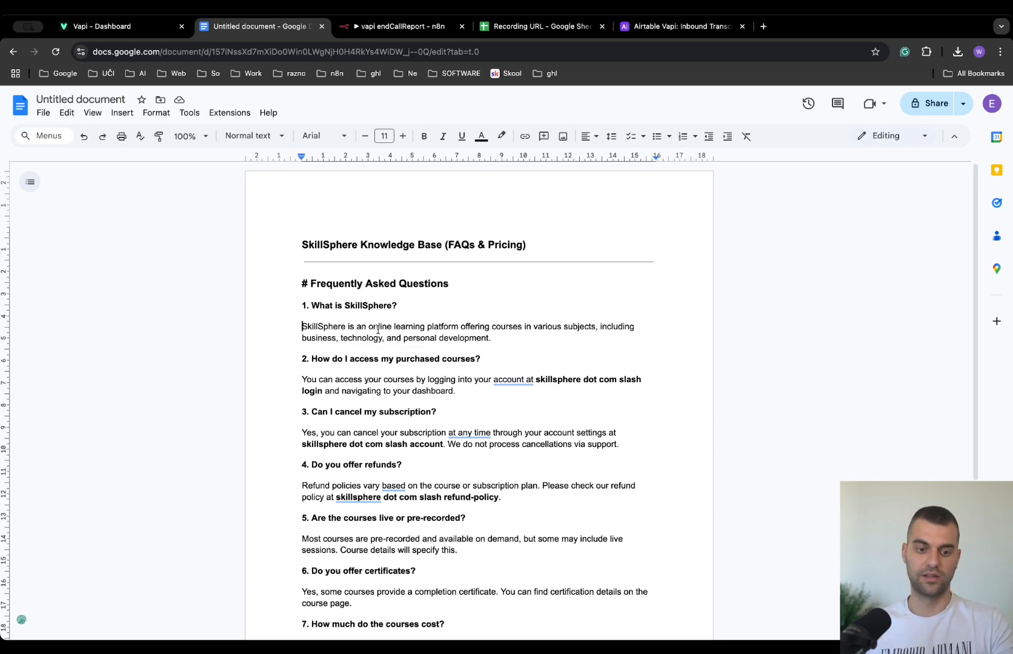
scroll(478, 303, "down", 2)
scroll(469, 364, "up", 2)
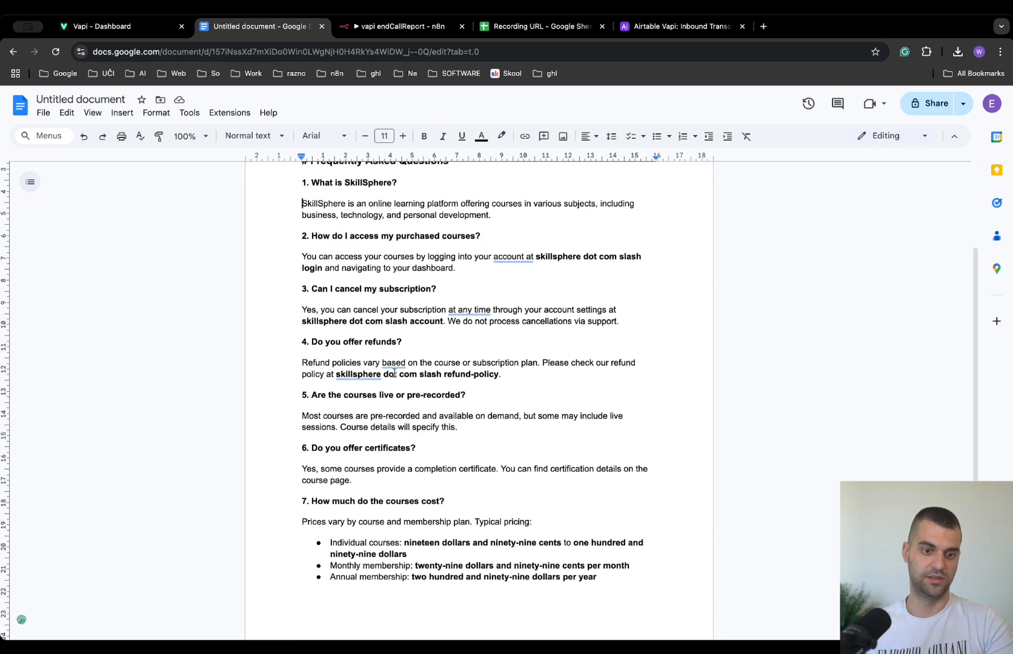
scroll(460, 417, "down", 1)
scroll(460, 422, "down", 2)
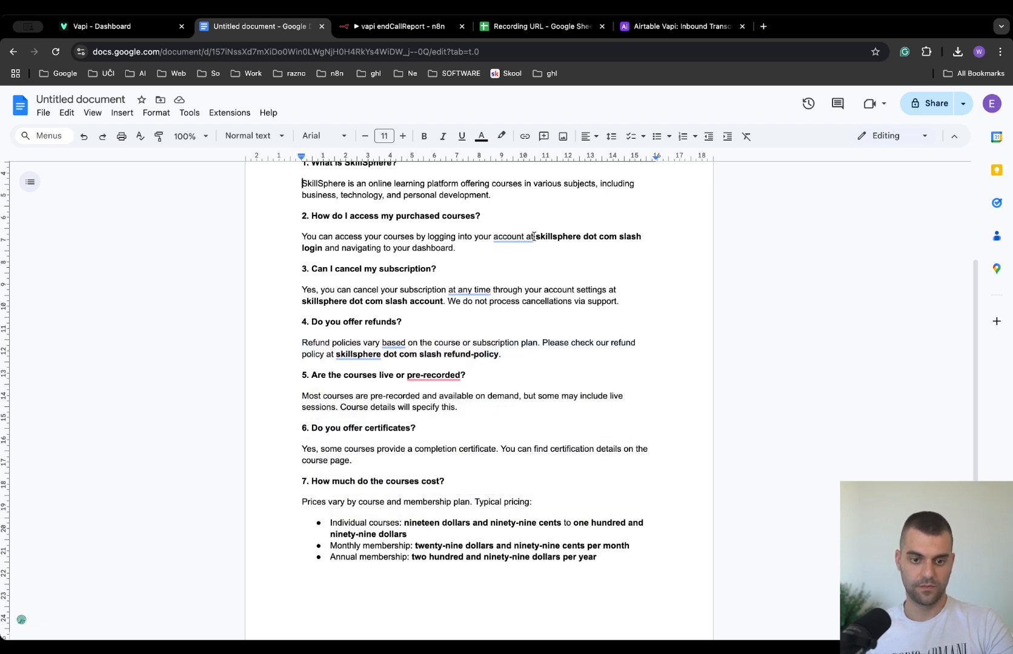
mouse_move(534, 234)
left_click_drag(535, 236, 642, 244)
left_click_drag(483, 246, 322, 248)
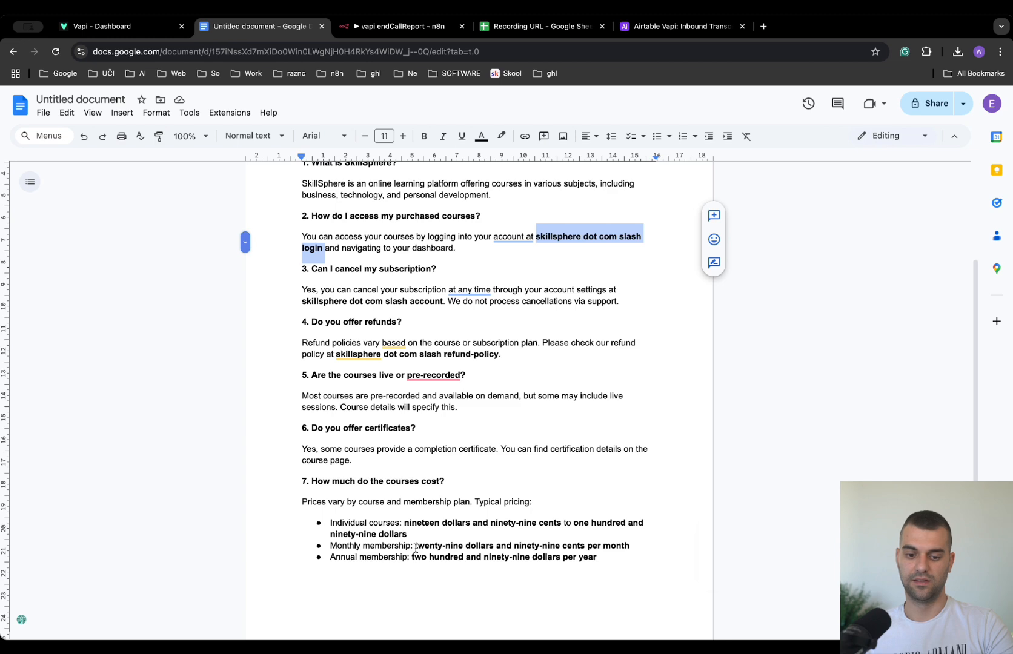
left_click_drag(416, 545, 656, 543)
left_click(657, 542)
scroll(611, 468, "up", 3)
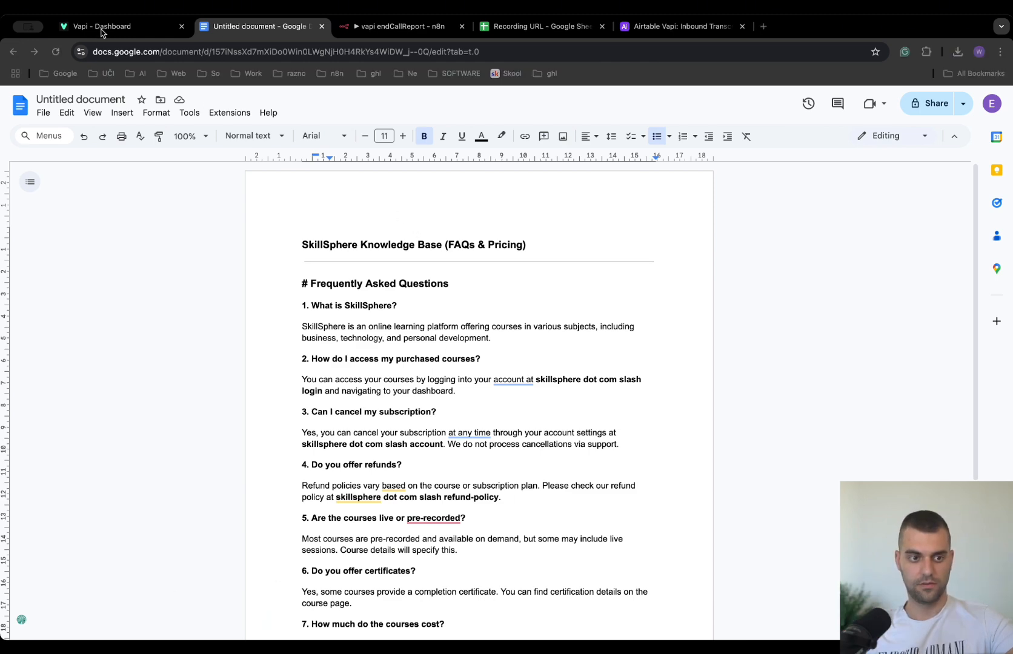
Return to the n8n workflow and rearrange the Webhook and Airtable nodes, placing Airtable higher than Webhook.
left_click(401, 27)
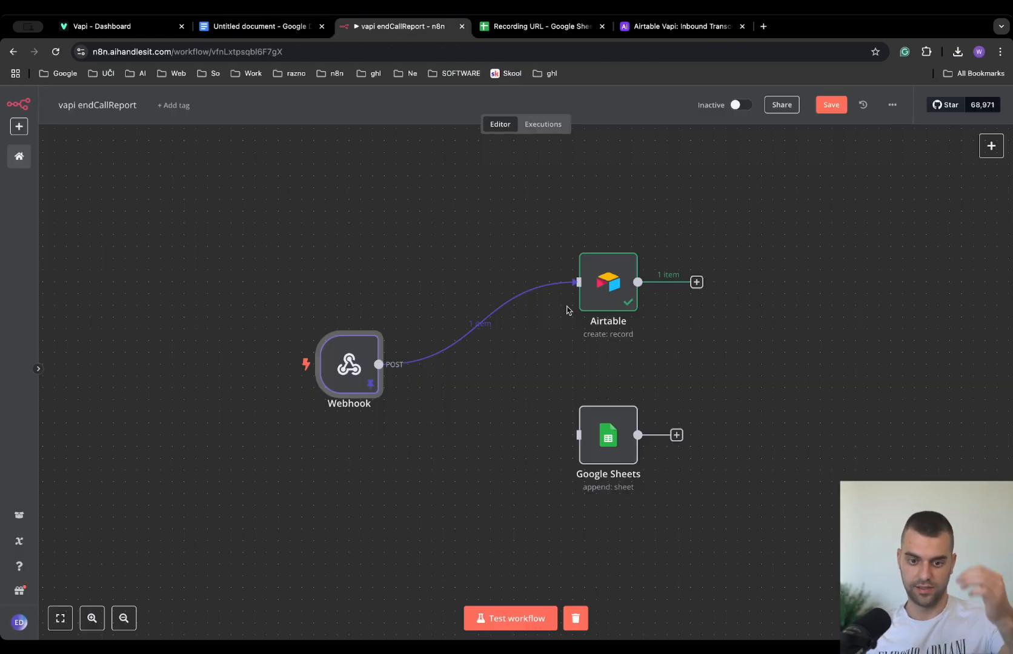
mouse_move(515, 302)
mouse_move(387, 336)
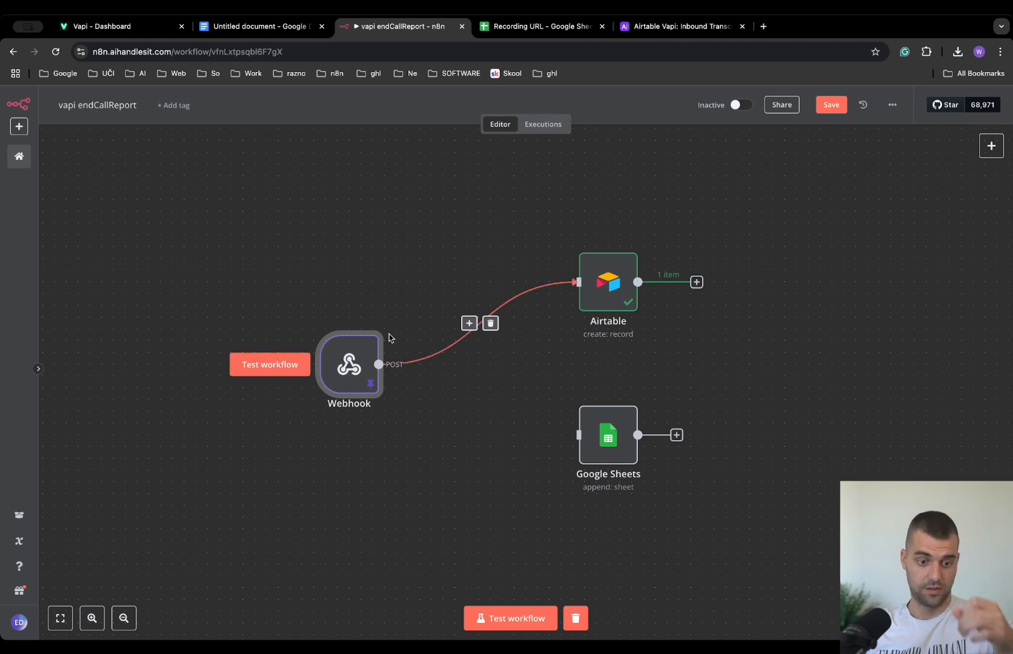
left_click_drag(349, 357, 414, 271)
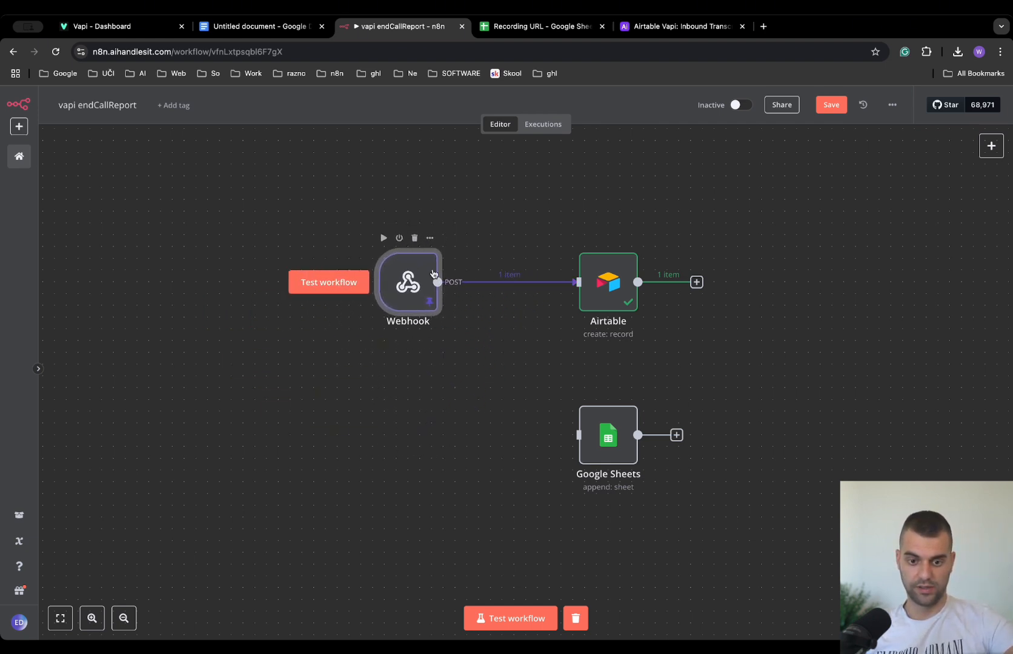
left_click_drag(608, 281, 654, 212)
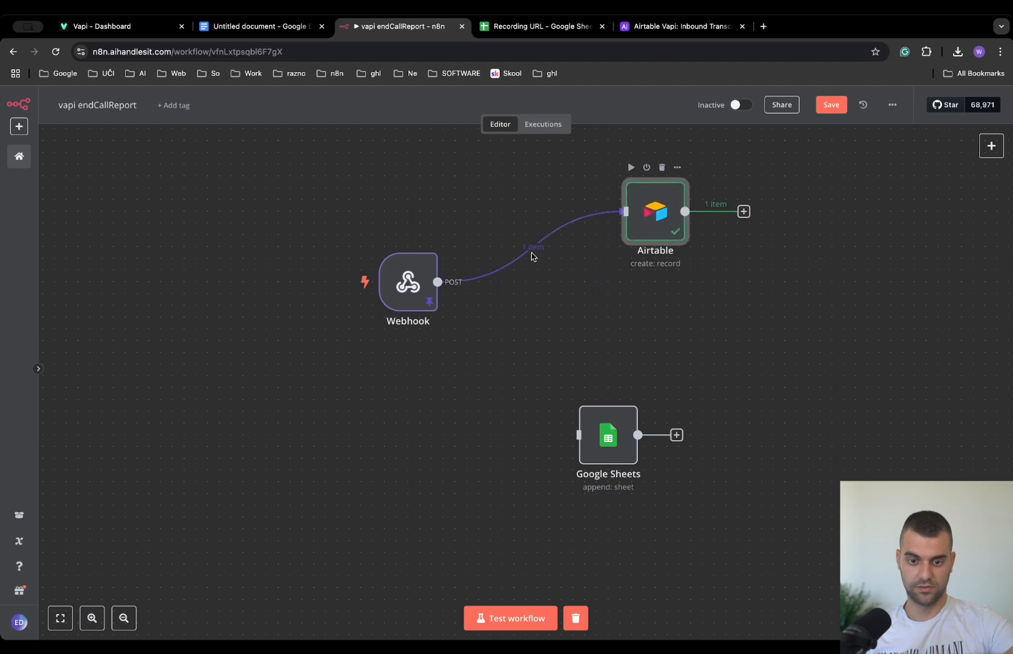
Check the Webhook node's test and production URL options and activate the vapi endCallReport workflow.
double_click(408, 282)
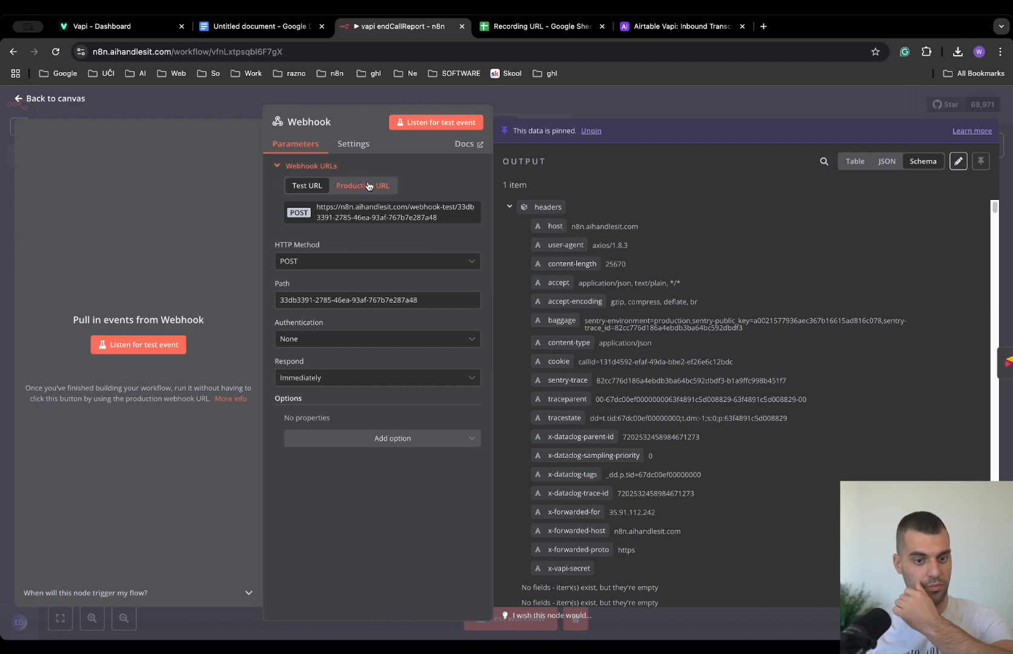
left_click(579, 98)
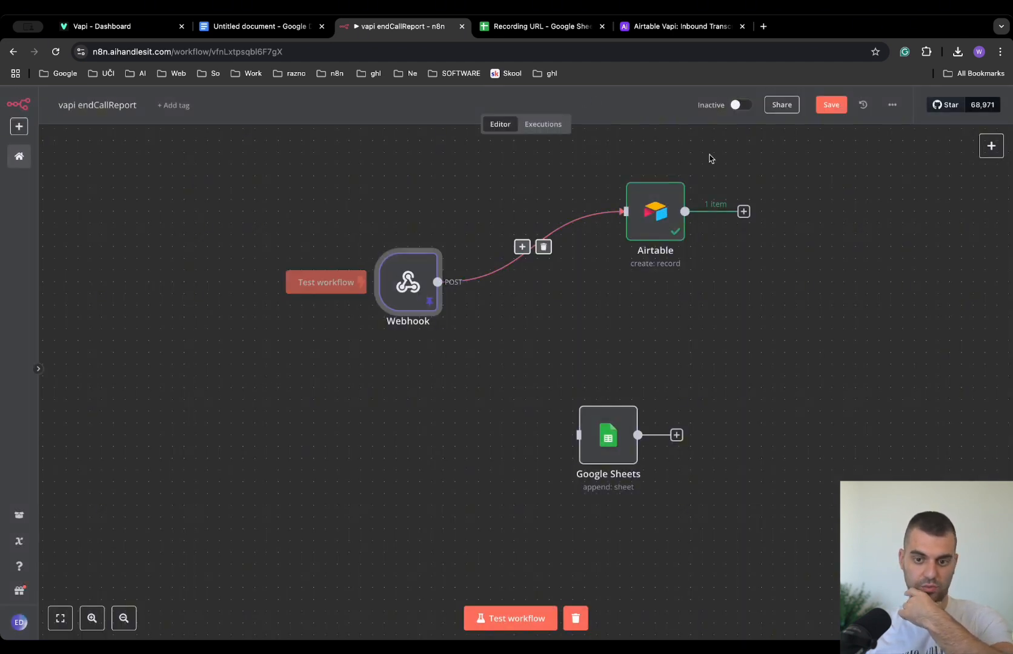
left_click(739, 106)
left_click(613, 399)
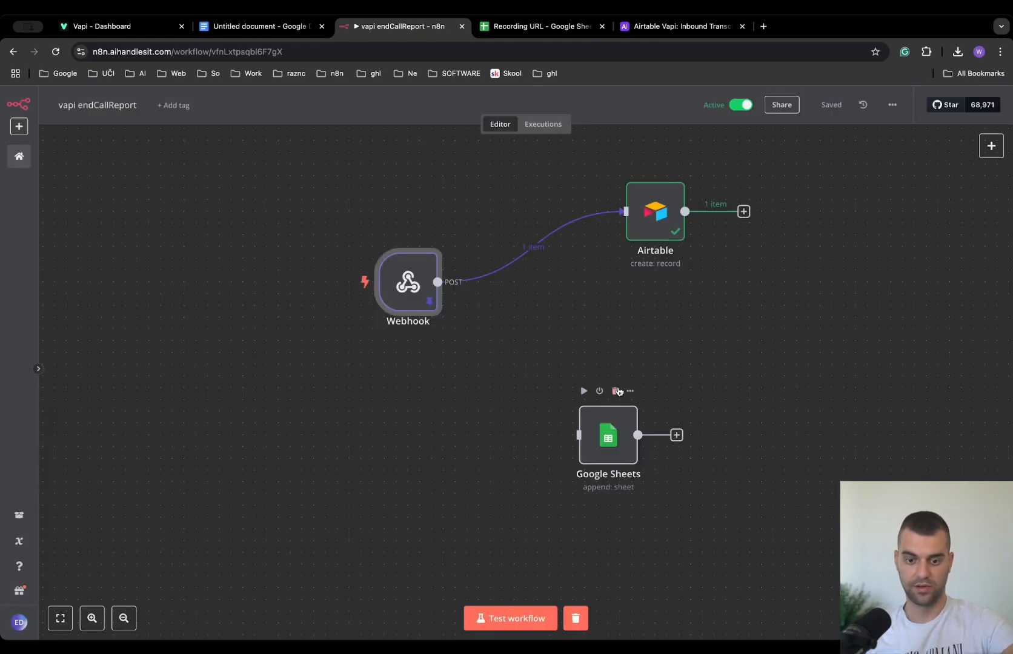
double_click(418, 267)
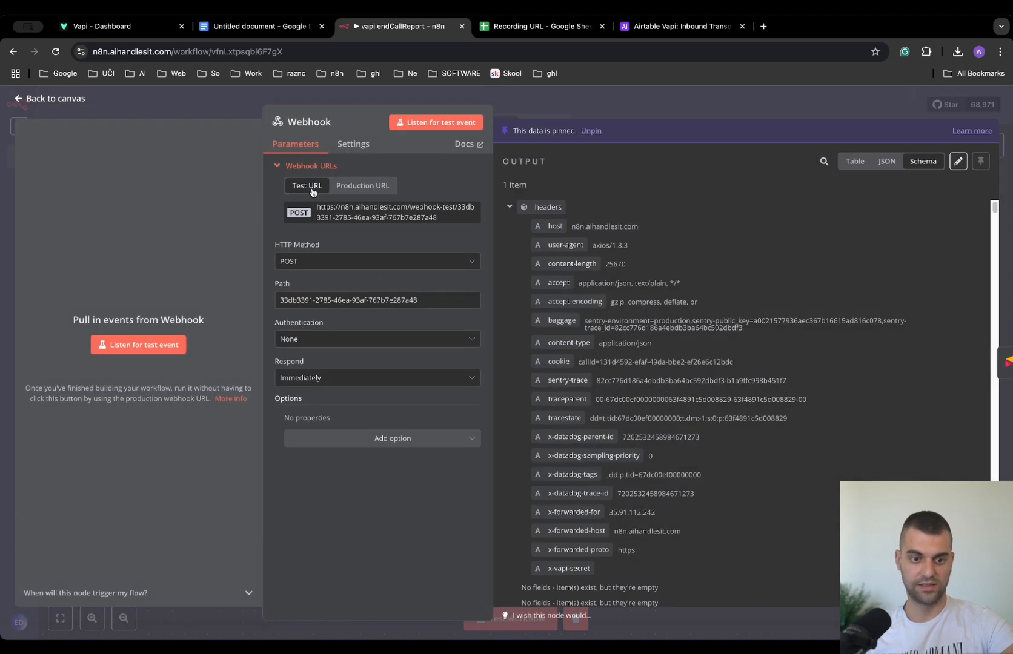
left_click(655, 97)
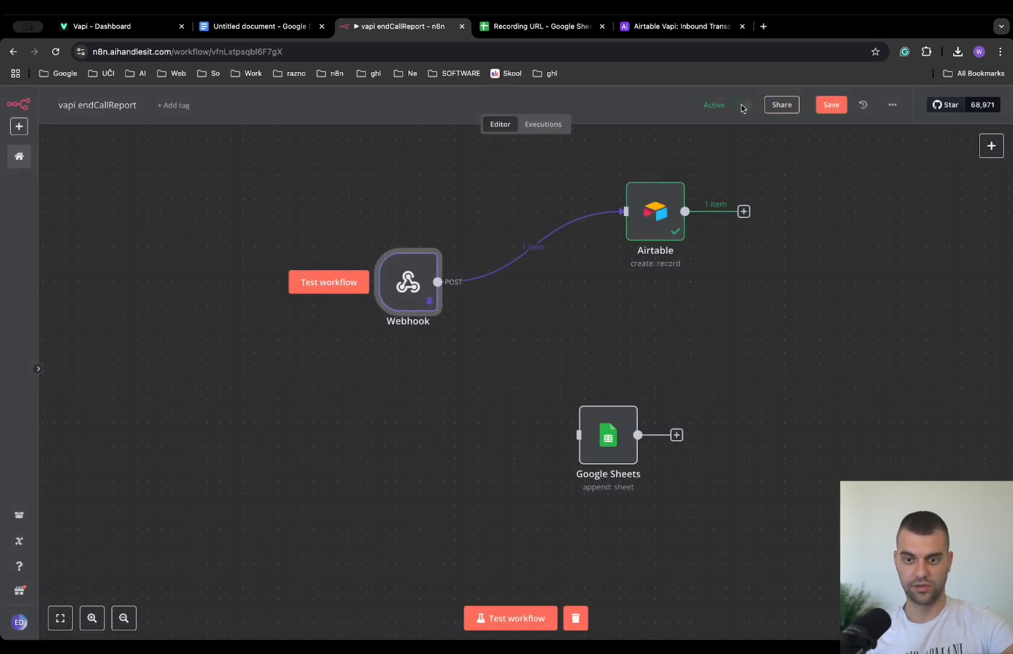
Deactivate the vapi endCallReport workflow and move the Webhook node down and to the left, roughly level with the Google Sheets node.
left_click(742, 108)
left_click_drag(406, 287, 336, 405)
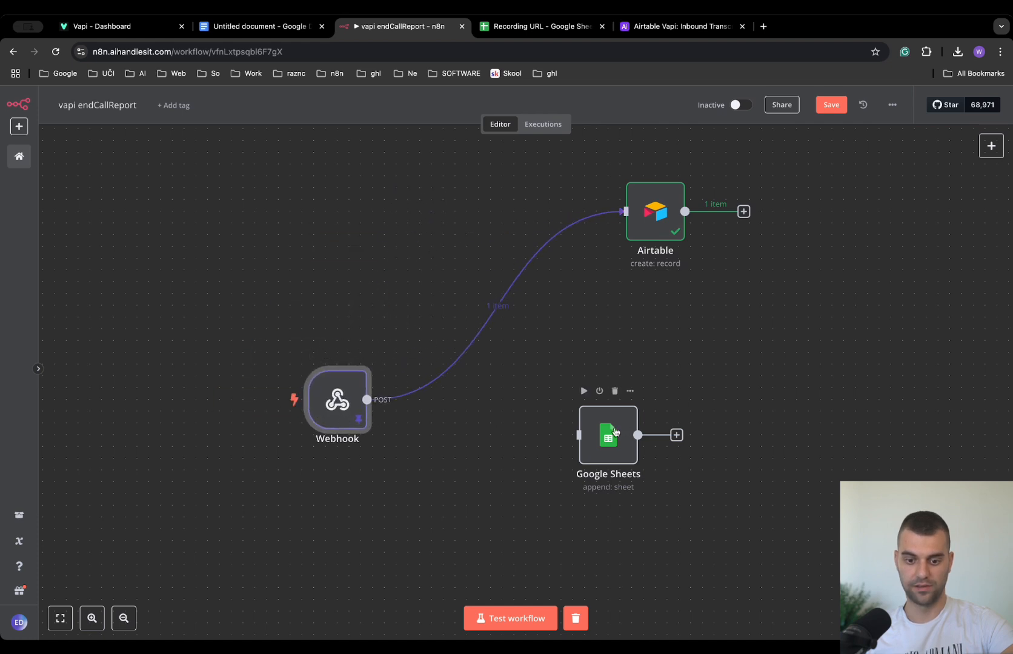
Add a second Google Sheets node with the Append row in sheet action, connected after the Webhook node.
left_click(991, 145)
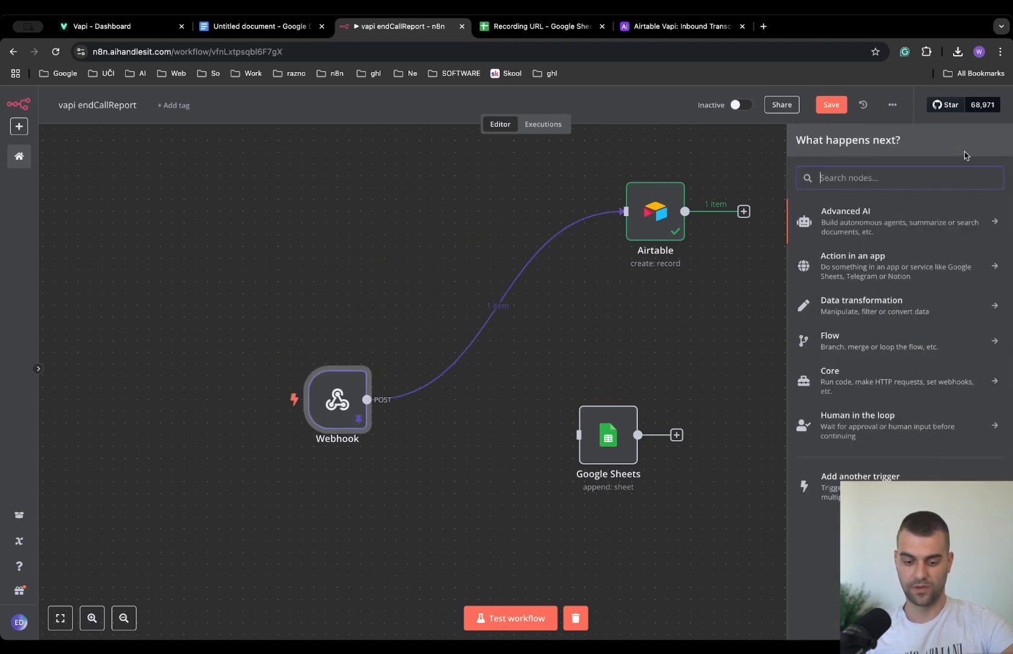
type("goog")
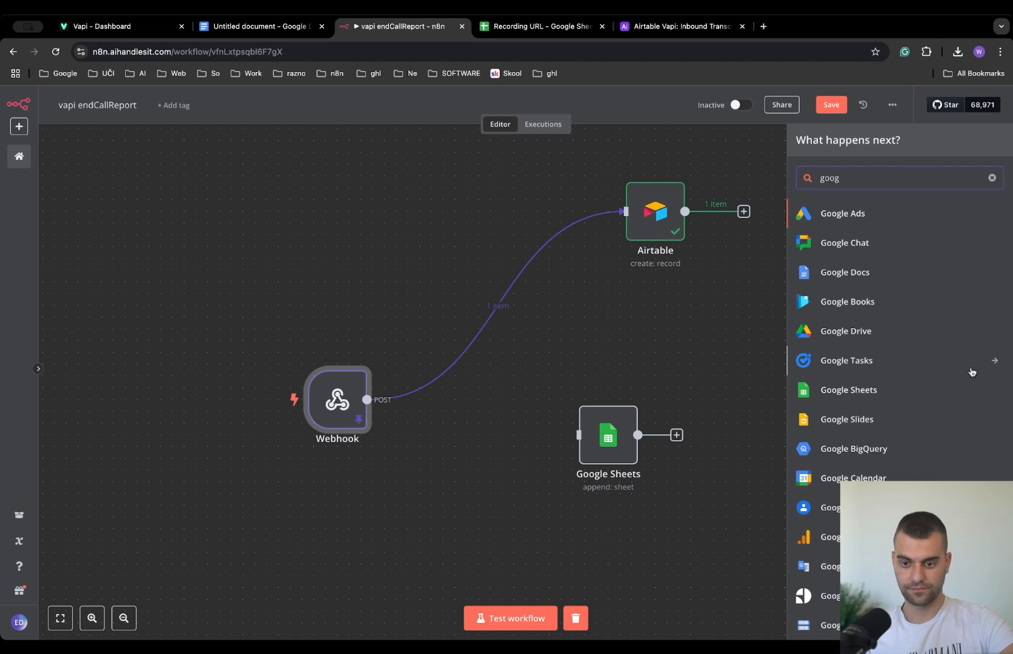
left_click(868, 395)
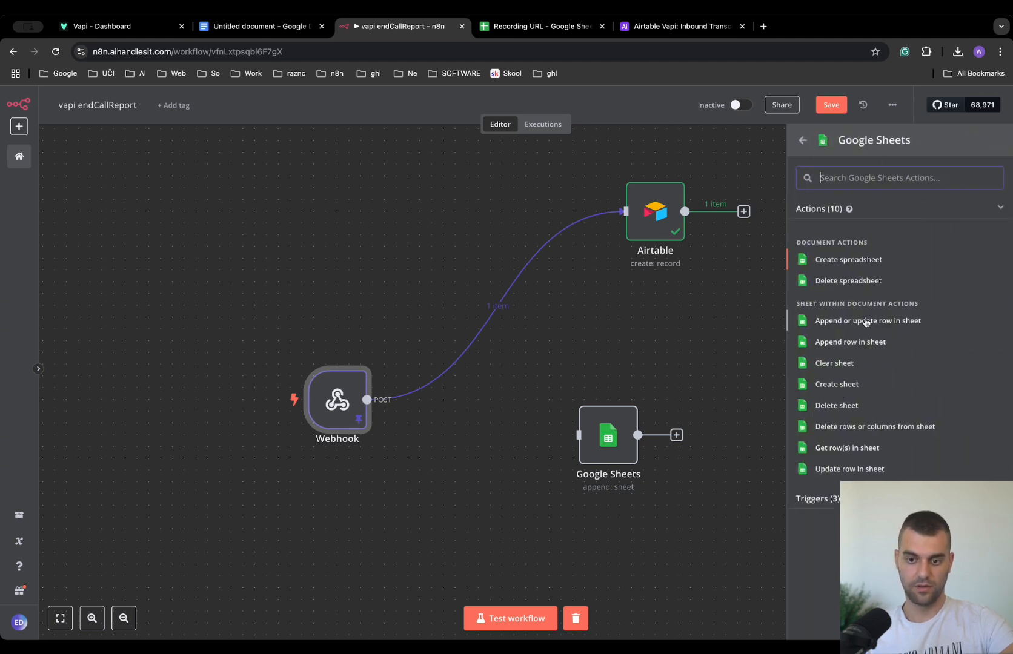
left_click(834, 344)
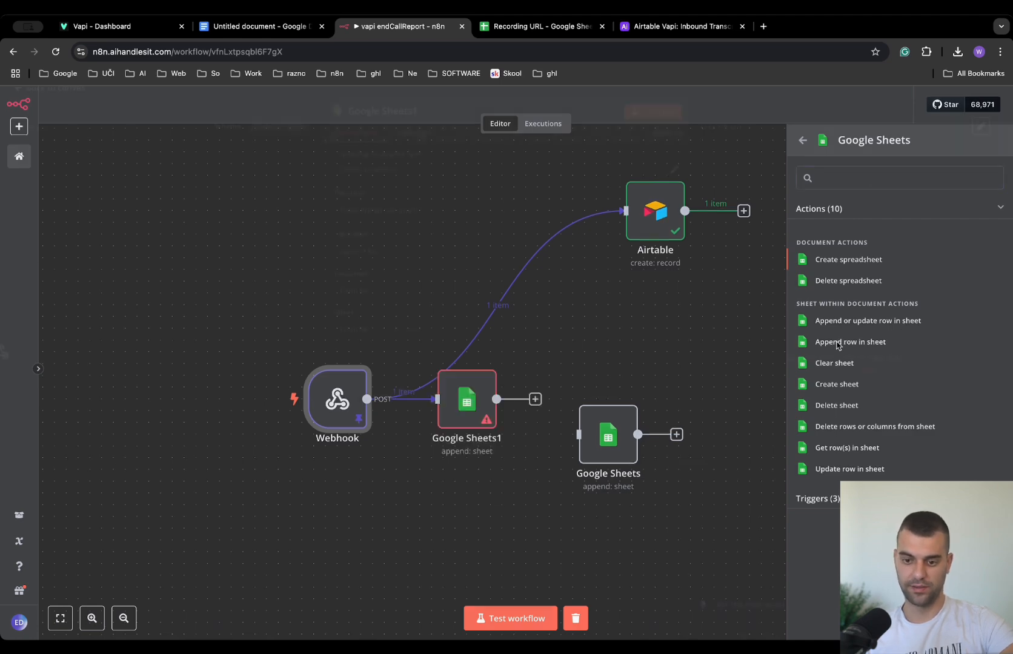
Keep the Sheets Connection credential and set the node's document to Recording URL and its sheet to Sheet1.
left_click(414, 186)
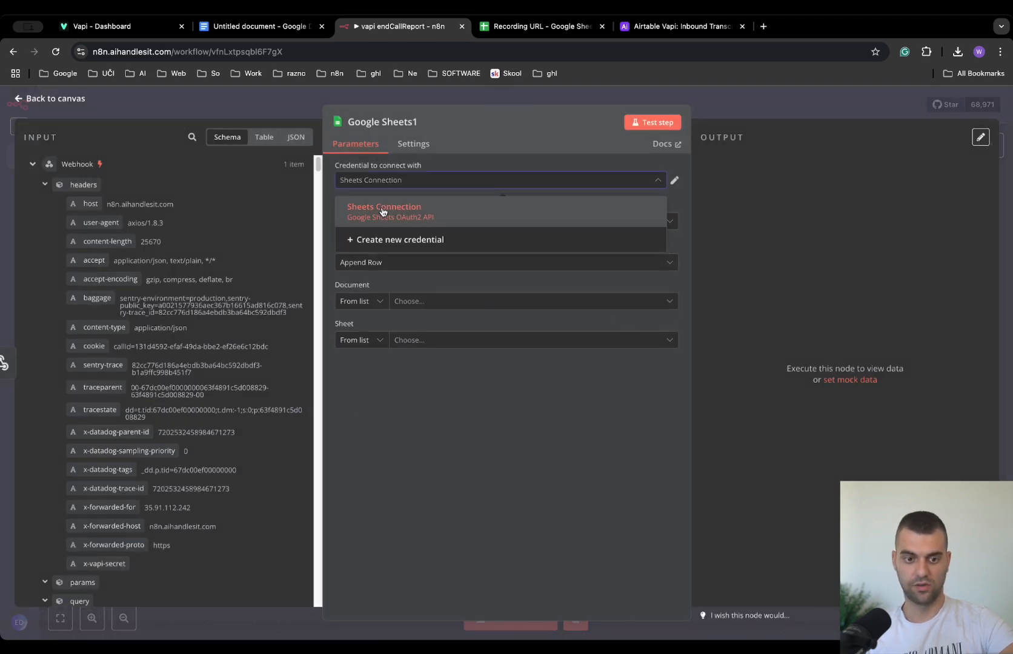
left_click(543, 165)
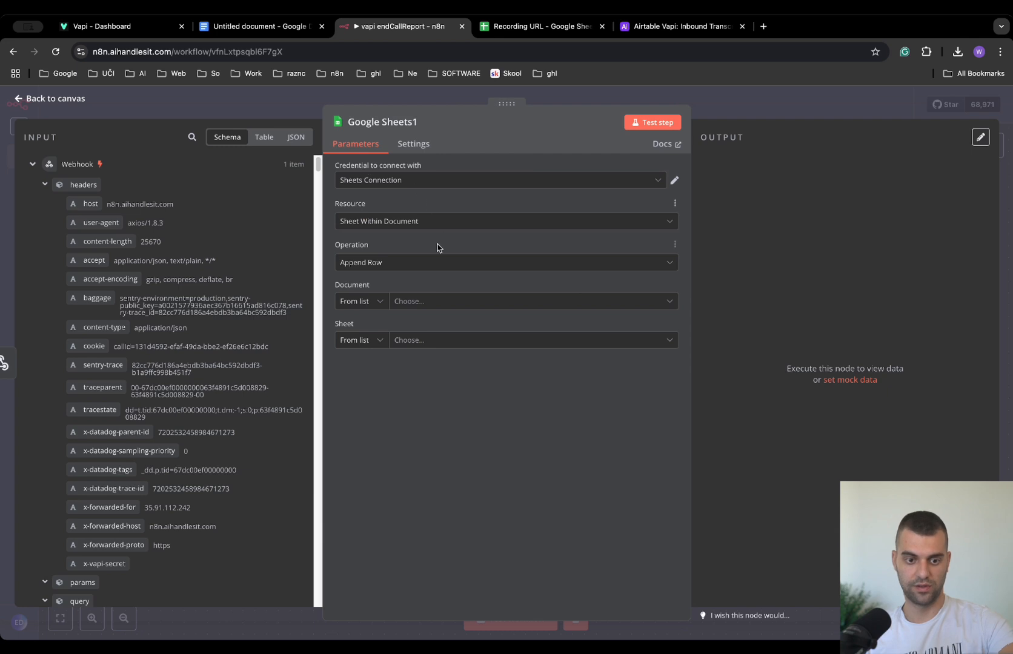
left_click(425, 307)
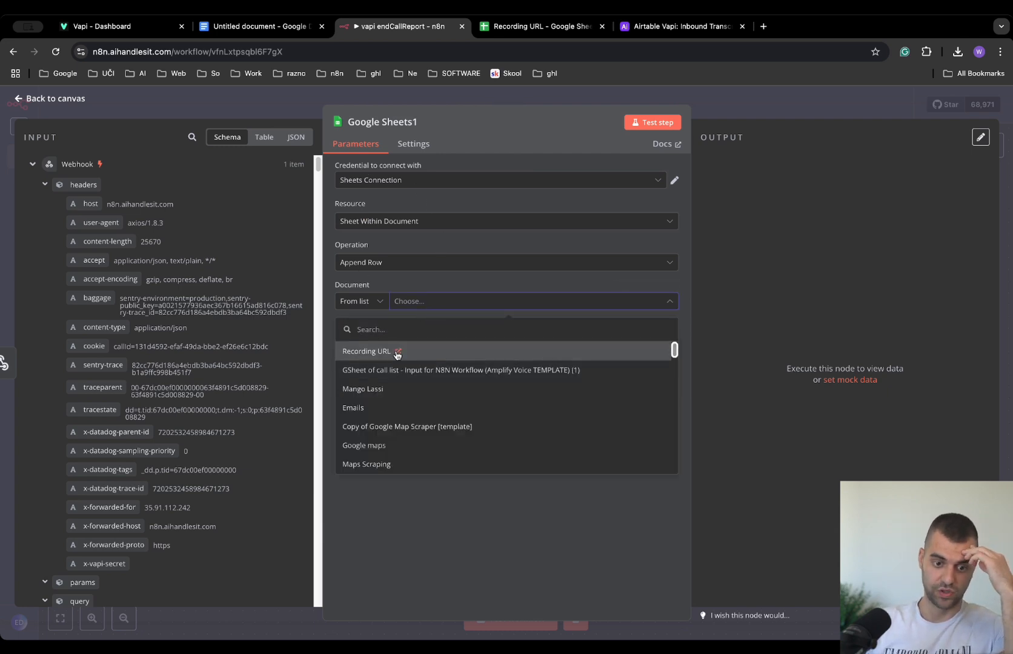
left_click(397, 351)
key("ctrl+w")
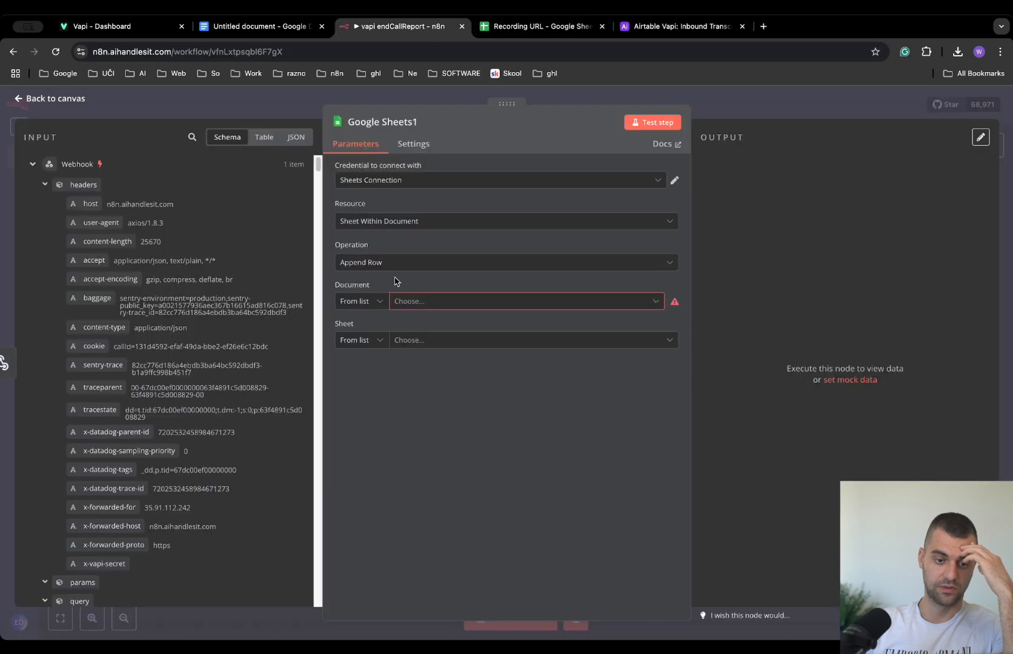
left_click(433, 303)
left_click(440, 351)
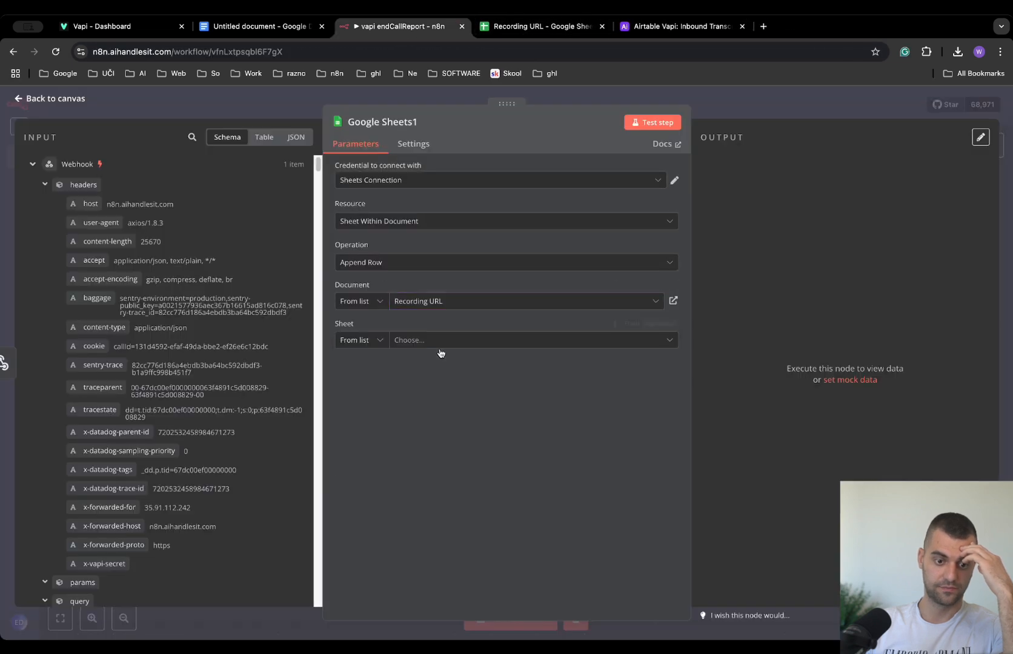
left_click(444, 340)
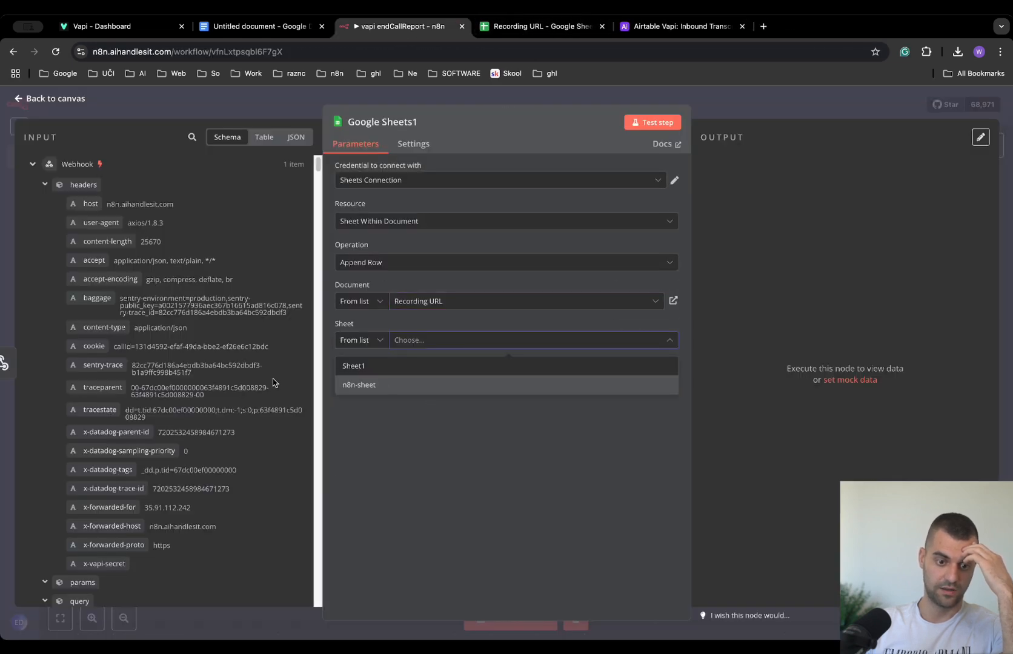
left_click(353, 366)
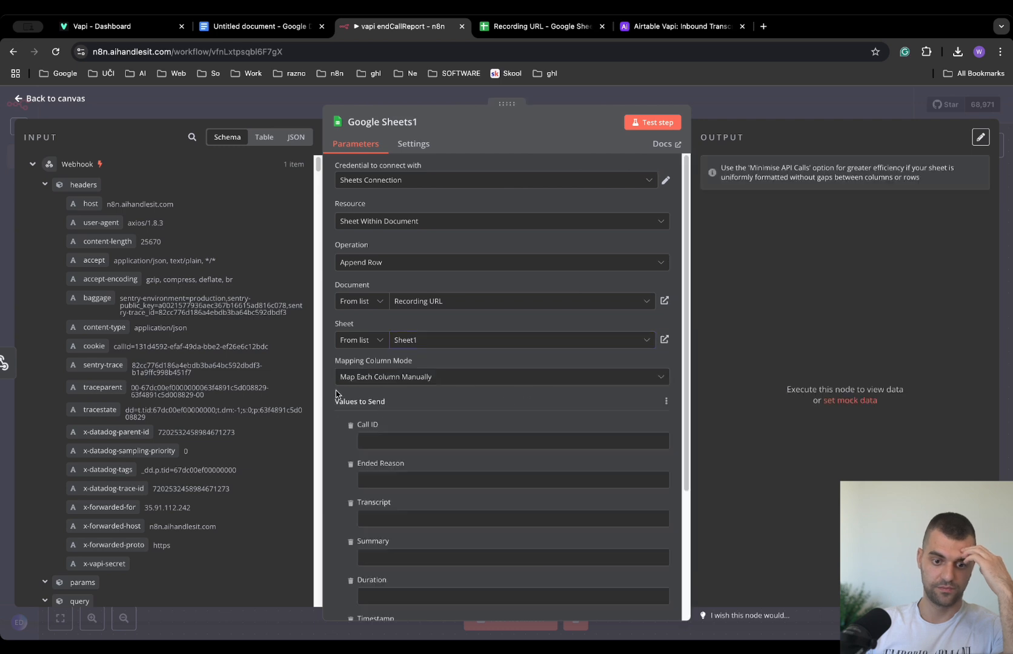
Find the call's id in the webhook data and map it to the Call ID column as {{ $json.body.message.call.id }}.
scroll(393, 436, "down", 3)
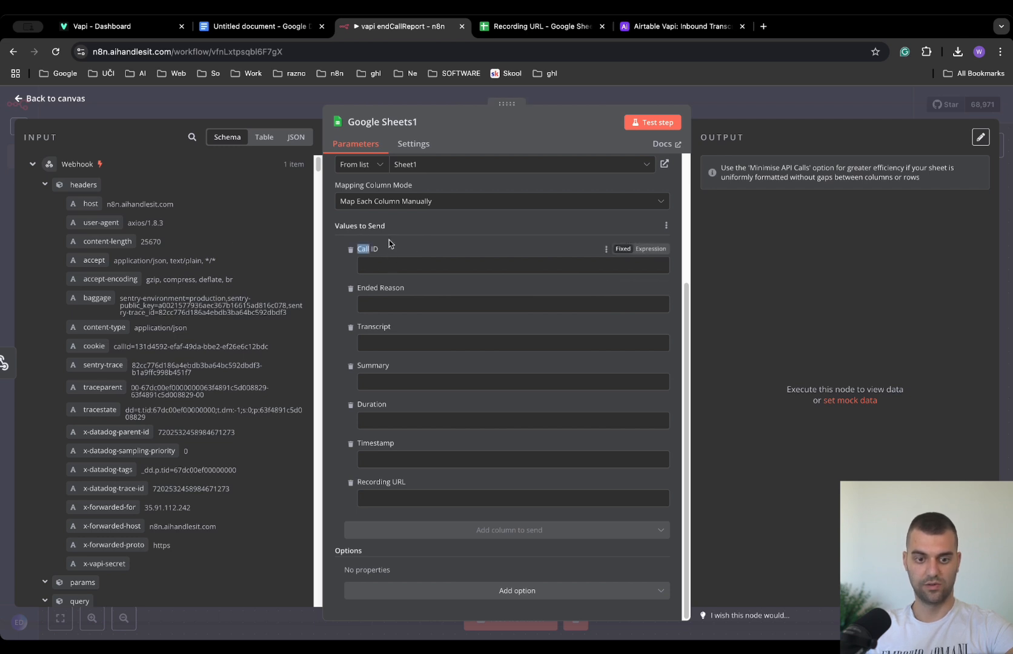
left_click(192, 137)
type("Call")
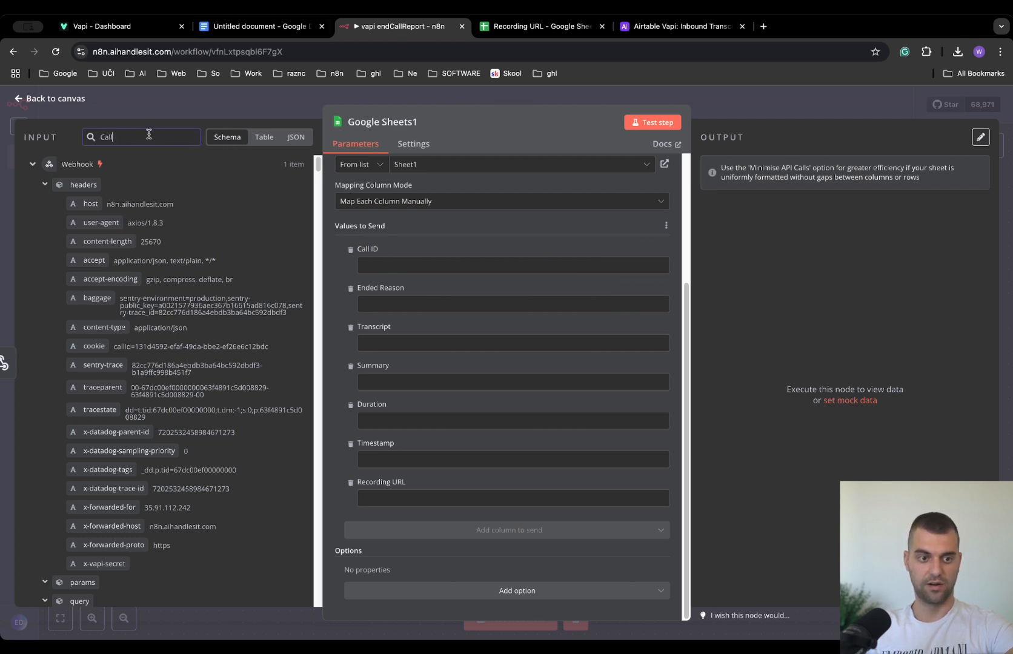
left_click(265, 137)
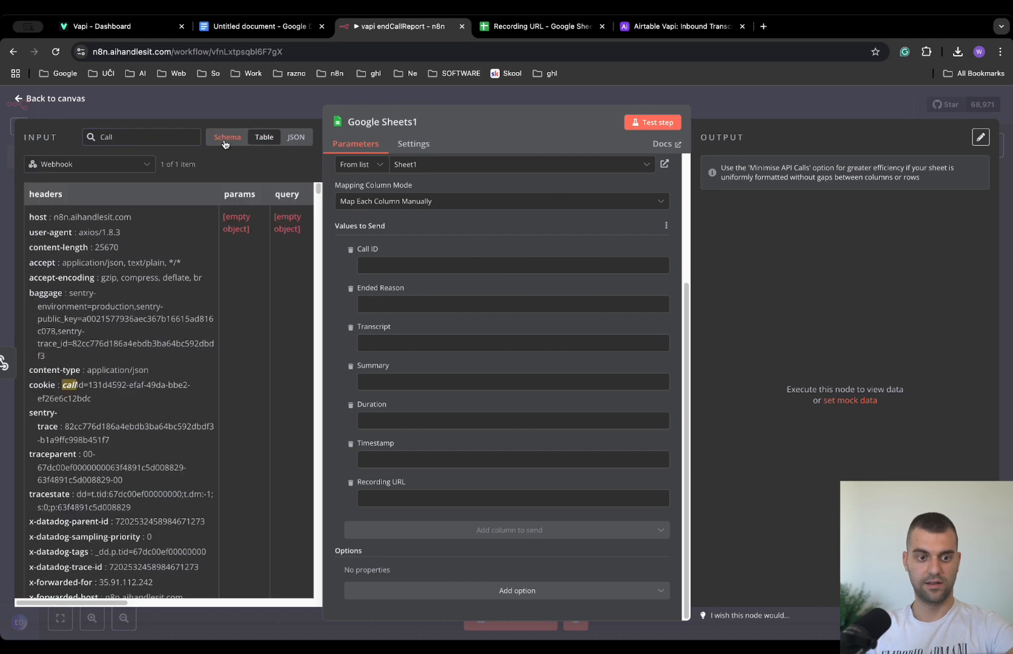
left_click(226, 138)
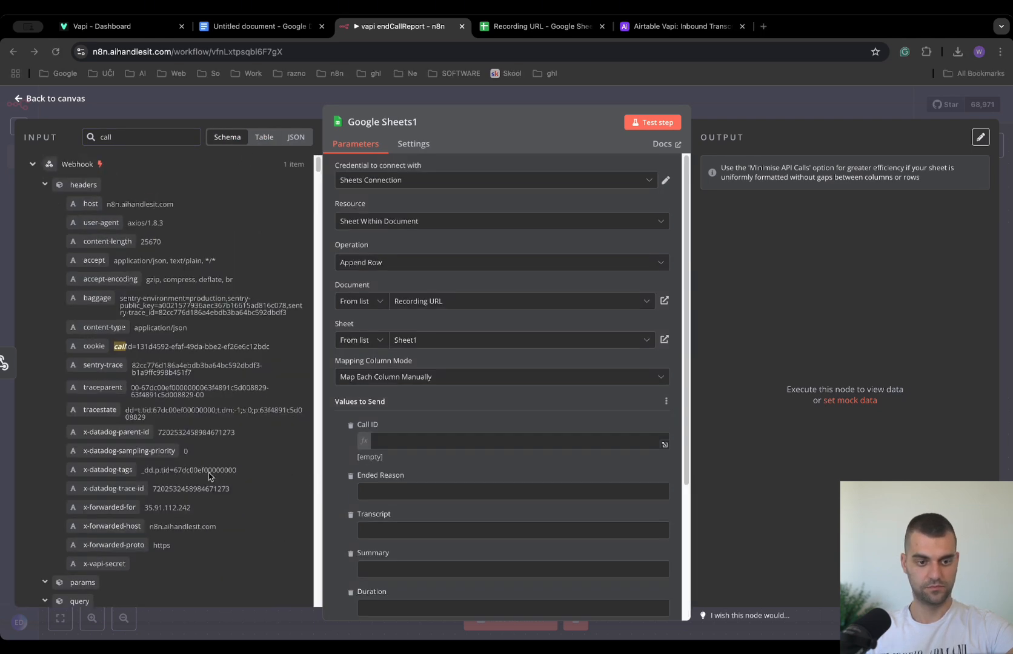
scroll(269, 427, "down", 2)
scroll(271, 430, "up", 2)
scroll(271, 430, "down", 1)
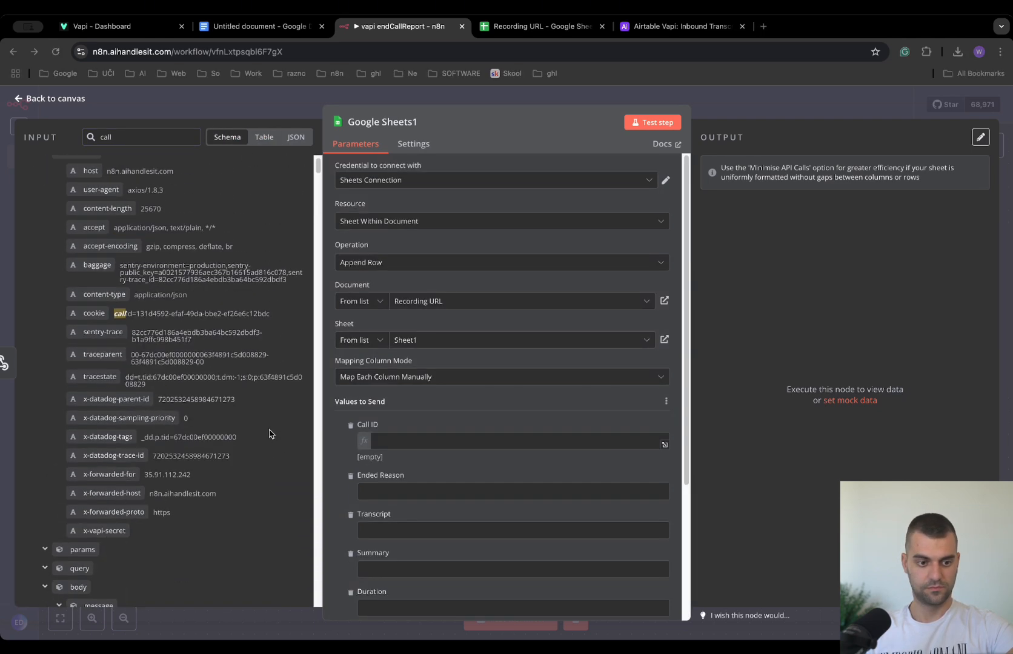
scroll(237, 437, "down", 20)
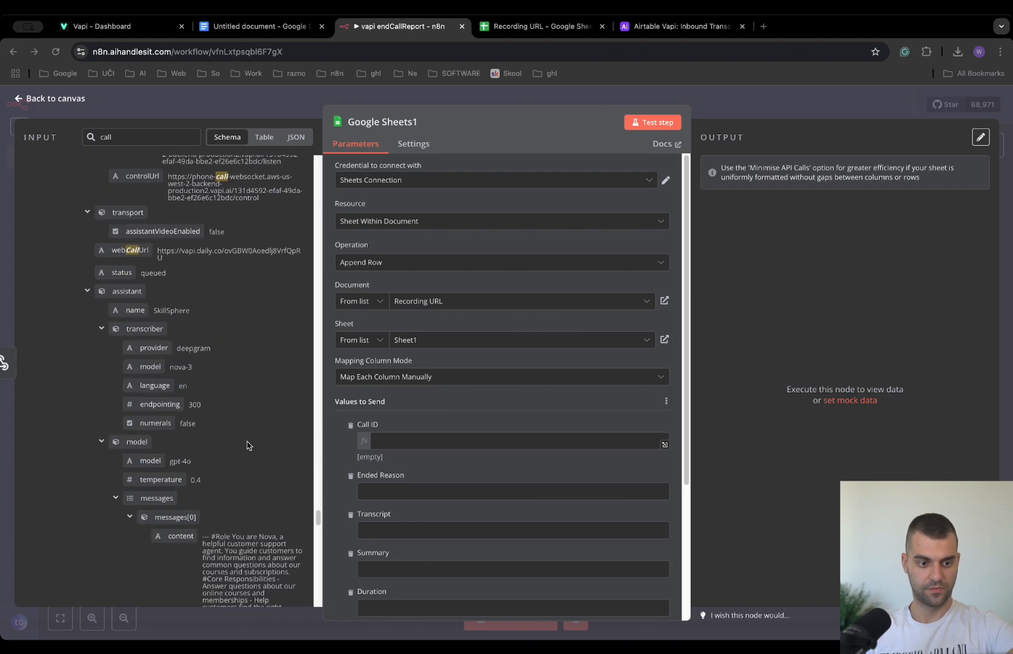
scroll(242, 444, "up", 10)
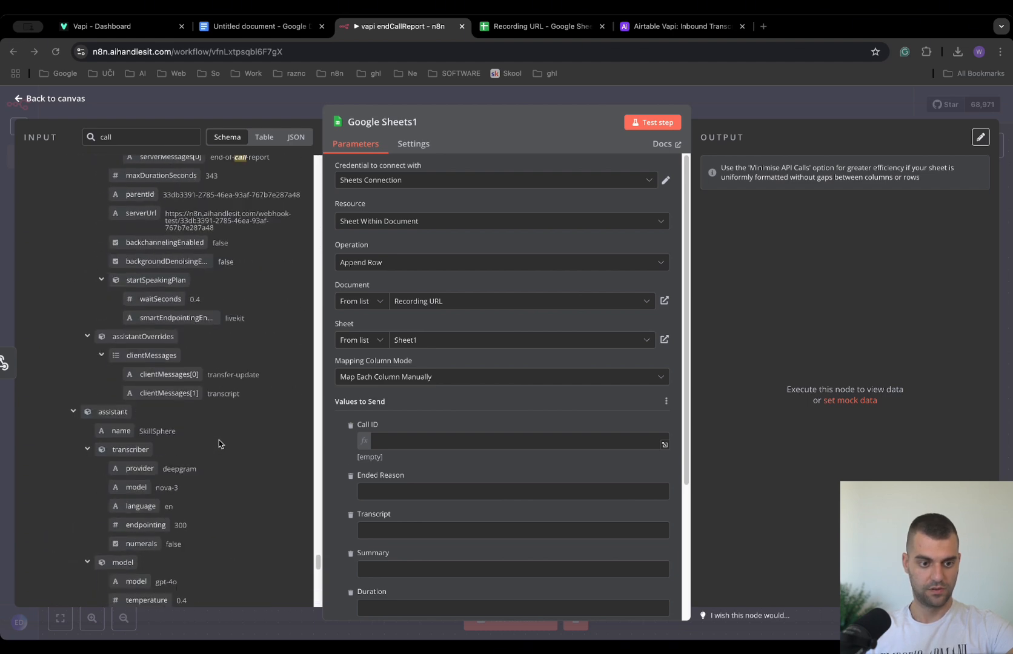
scroll(218, 445, "up", 5)
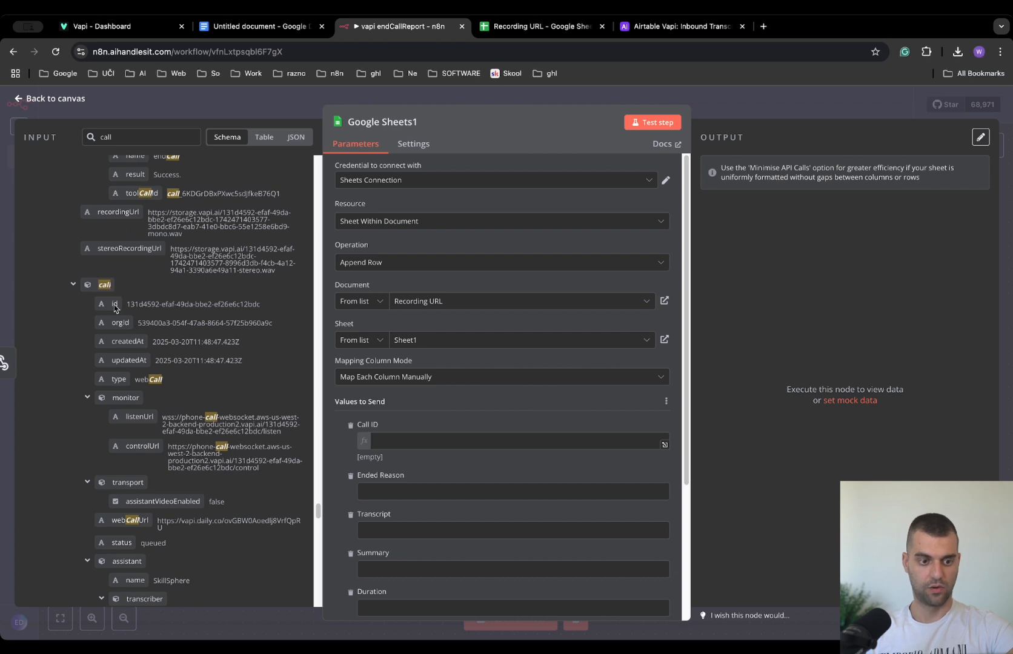
left_click_drag(115, 303, 430, 450)
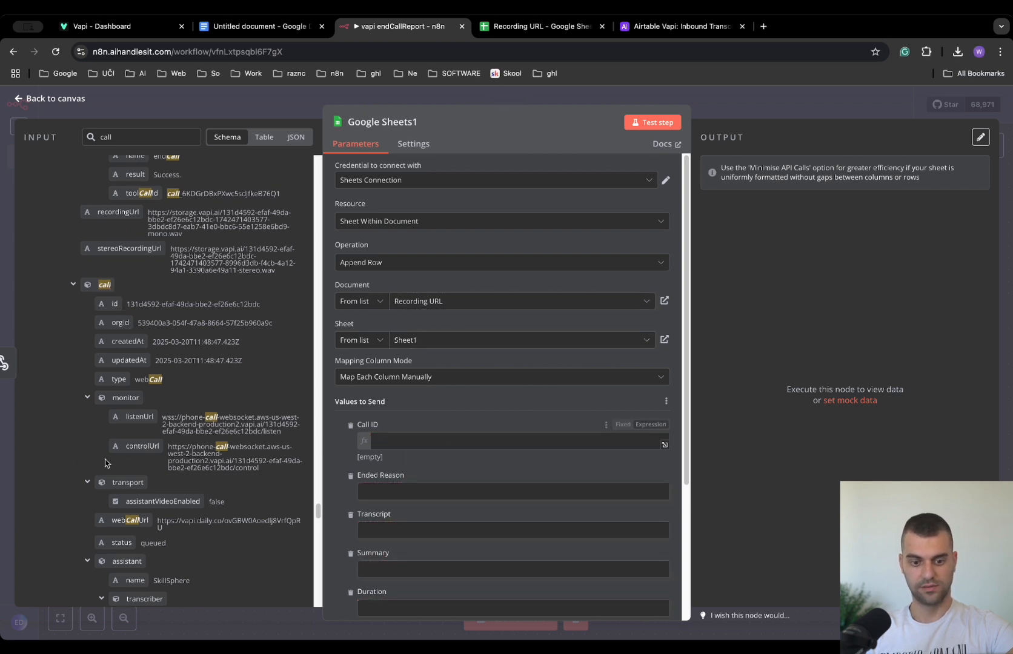
left_click_drag(115, 303, 418, 436)
left_click(548, 421)
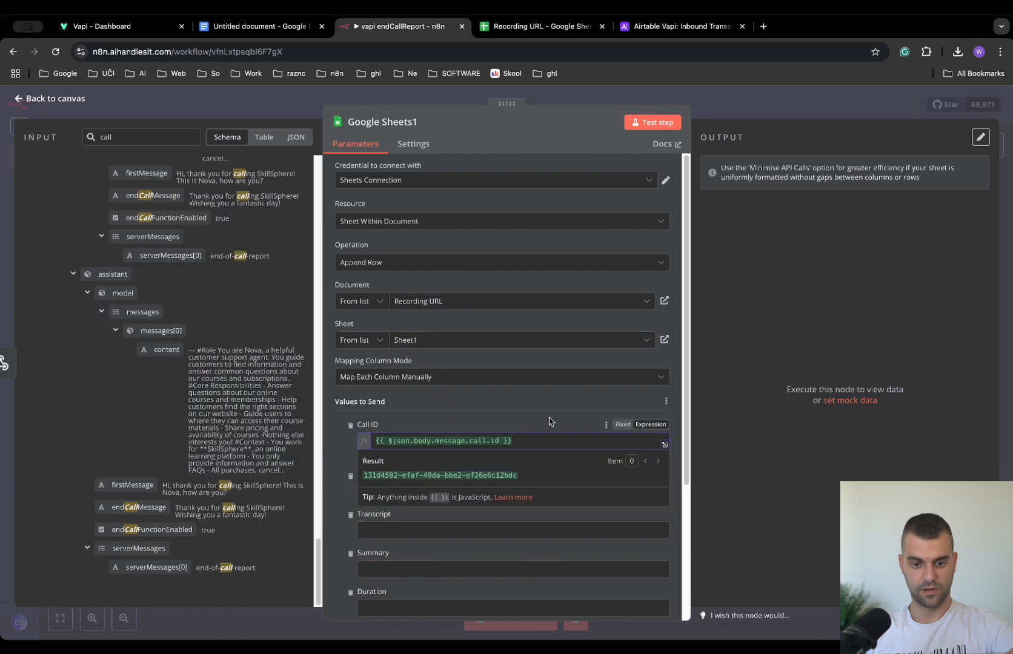
Search the webhook data for "Ended" and map endedReason to the Ended Reason column as {{ $json.body.message.endedReason }}.
scroll(361, 476, "down", 2)
scroll(215, 332, "up", 2)
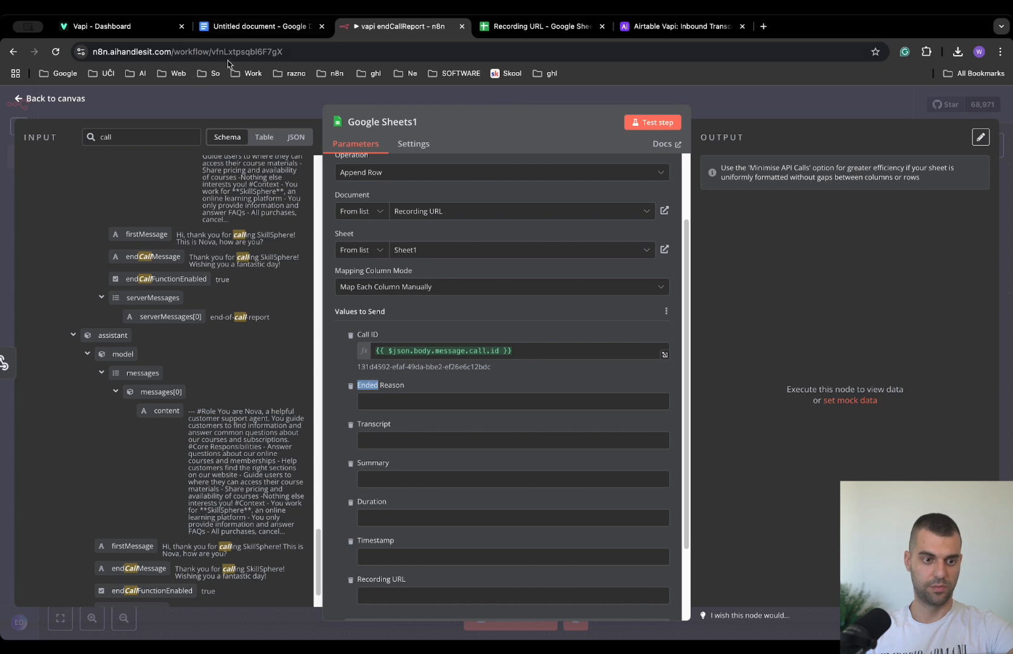
double_click(138, 137)
type("Ended")
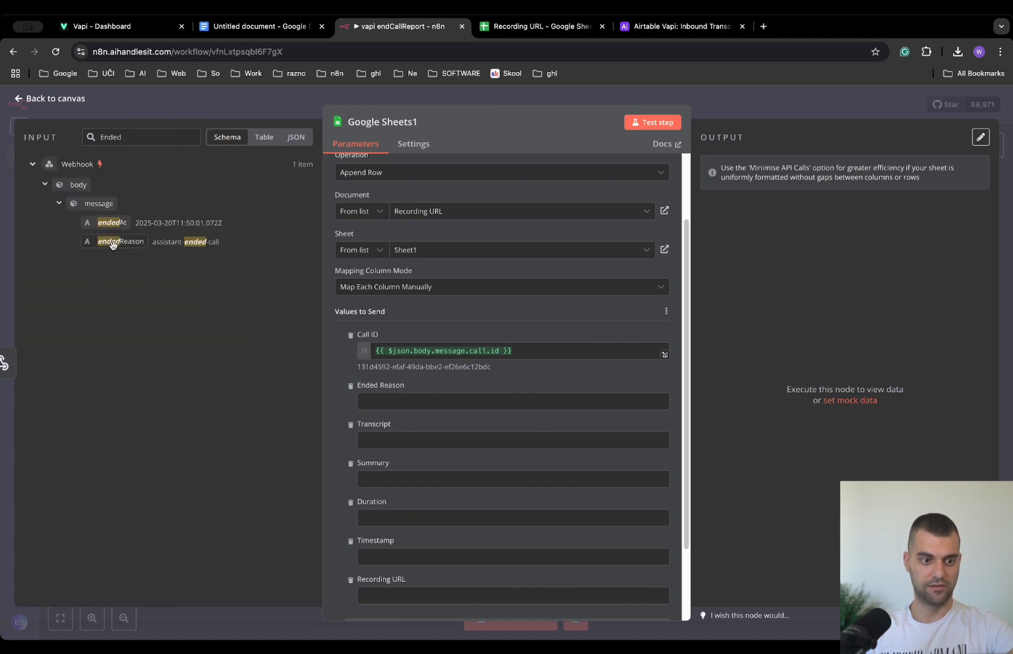
left_click_drag(115, 241, 400, 406)
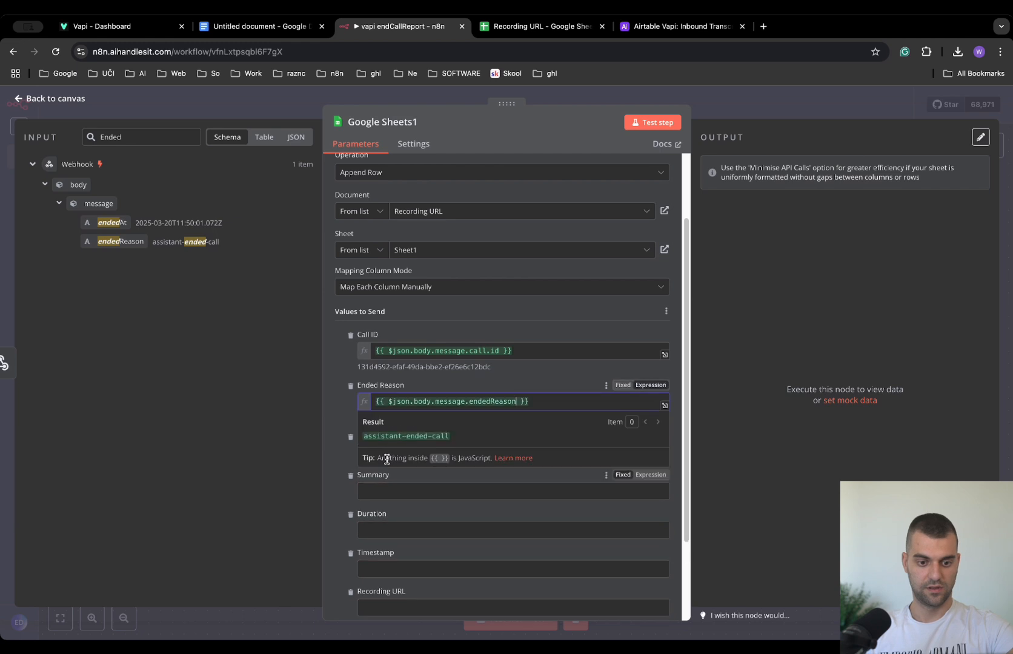
left_click(333, 466)
Search the webhook data for "Transcript" and map the message-level transcript to the Transcript column as {{ $json.body.message.transcript }}.
double_click(376, 441)
key("ctrl+c")
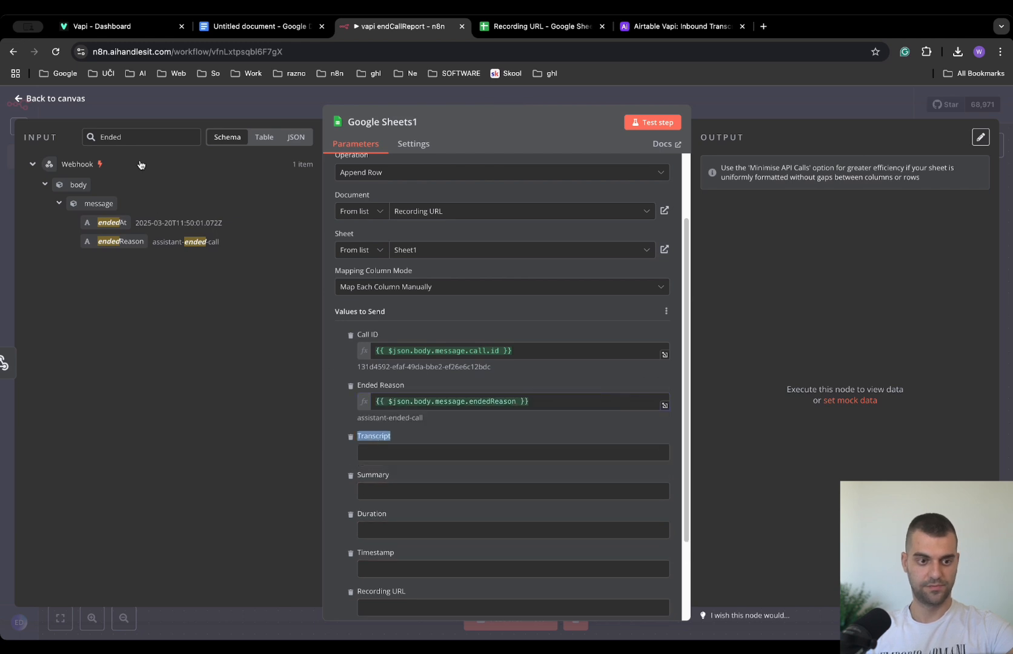
double_click(133, 138)
key("ctrl+v")
left_click(263, 136)
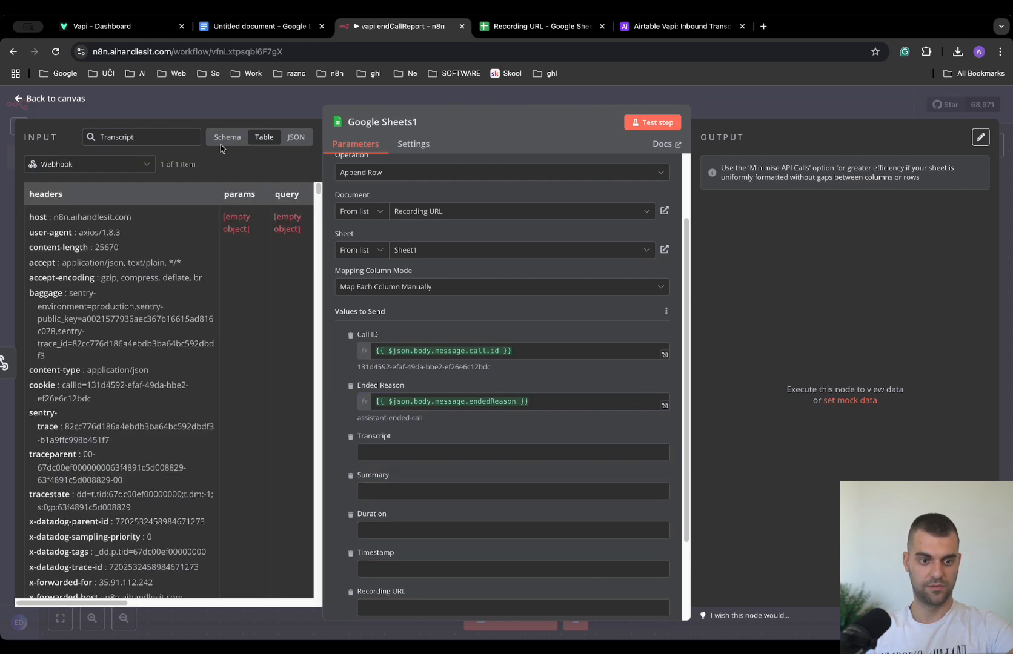
left_click(224, 143)
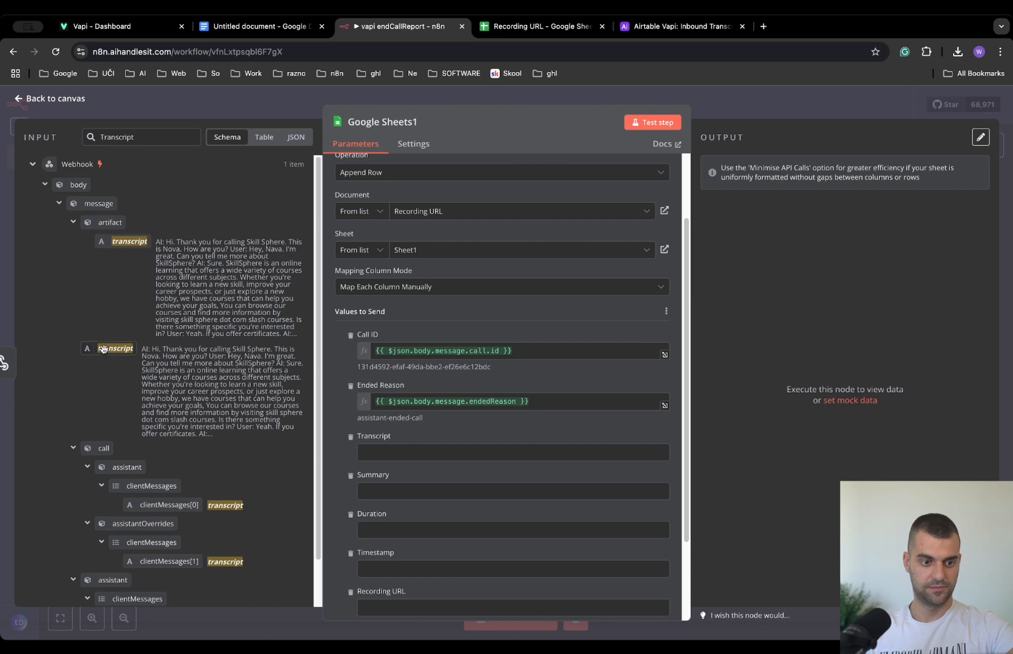
left_click_drag(115, 348, 407, 453)
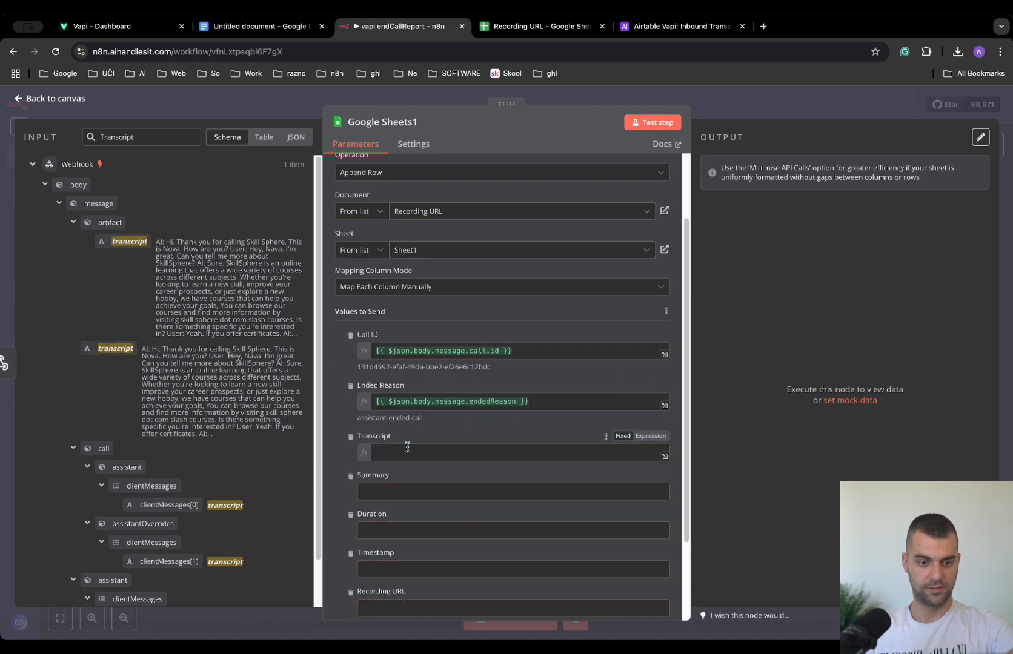
left_click(325, 473)
Search the webhook data for "Summary" and map the message-level summary to the Summary column as {{ $json.body.message.summary }}.
double_click(373, 487)
key("ctrl+c")
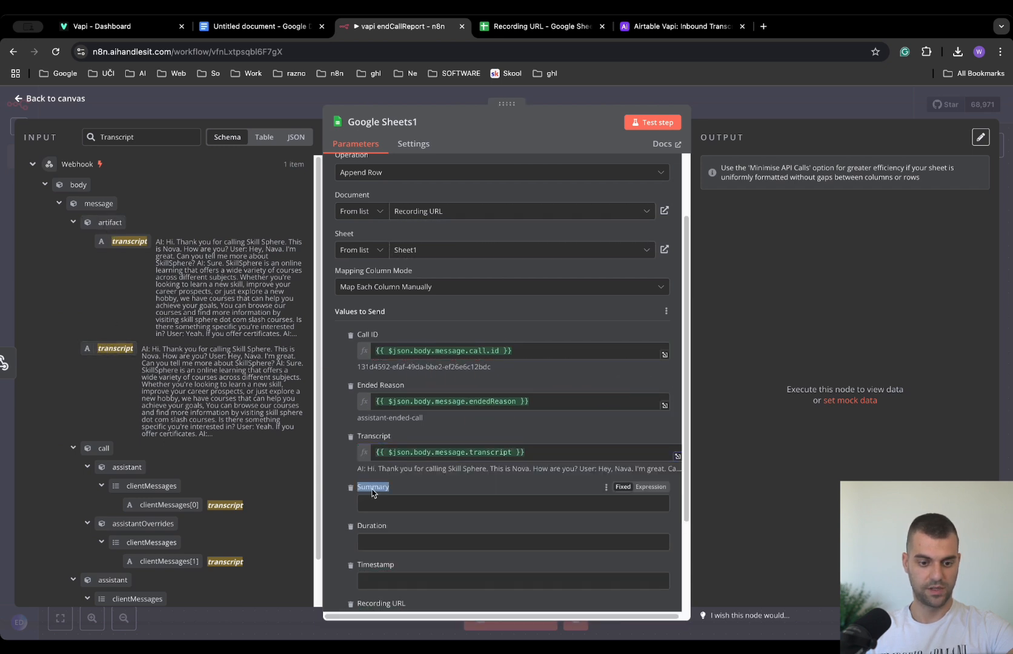
double_click(142, 138)
key("ctrl+v")
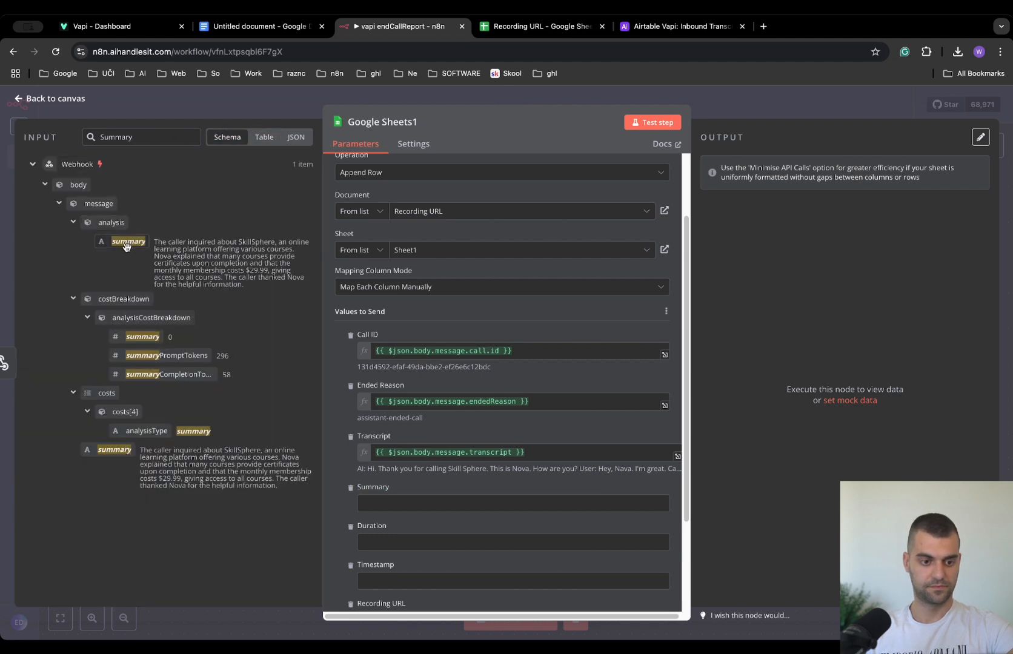
left_click_drag(103, 451, 410, 512)
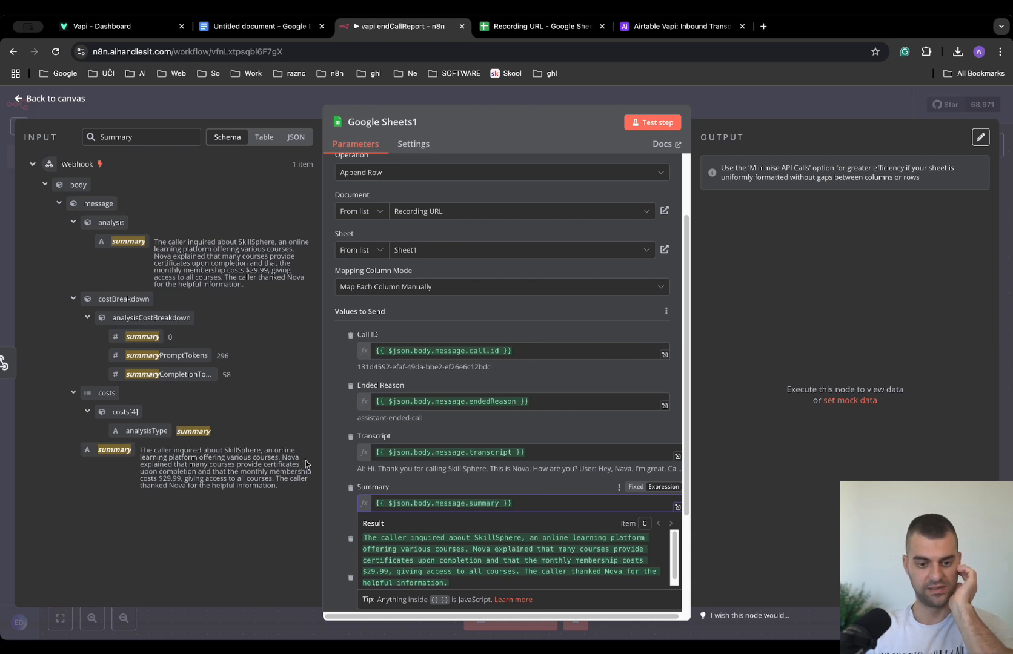
scroll(373, 468, "down", 3)
left_click(339, 435)
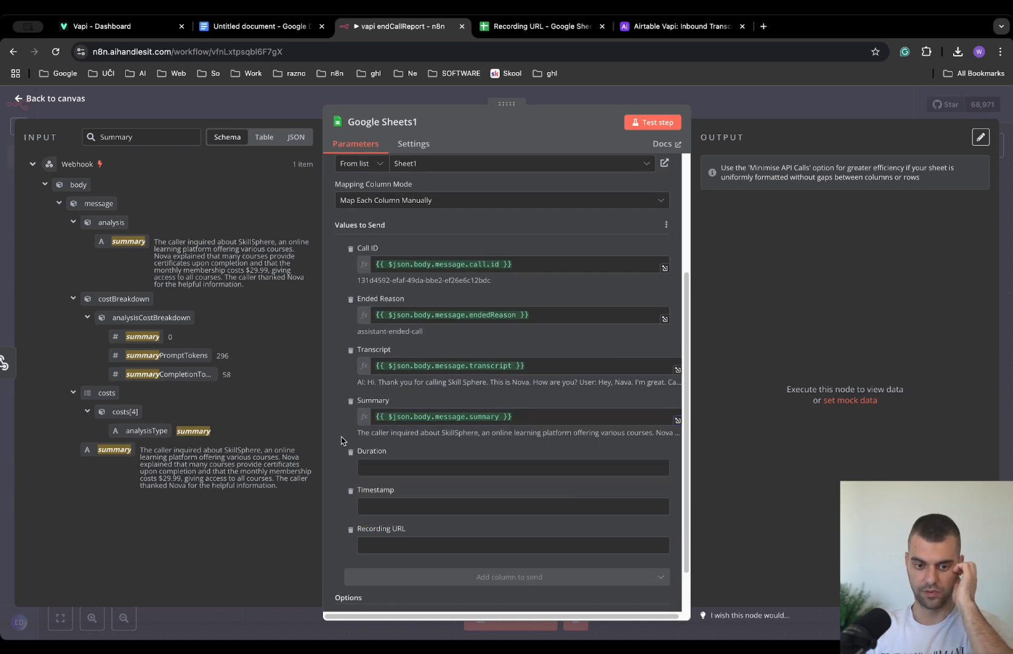
Search the webhook data for "Duration" and map durationMinutes to the Duration column as {{ $json.body.message.durationMinutes }}.
double_click(371, 452)
key("ctrl+c")
double_click(134, 137)
key("ctrl+v")
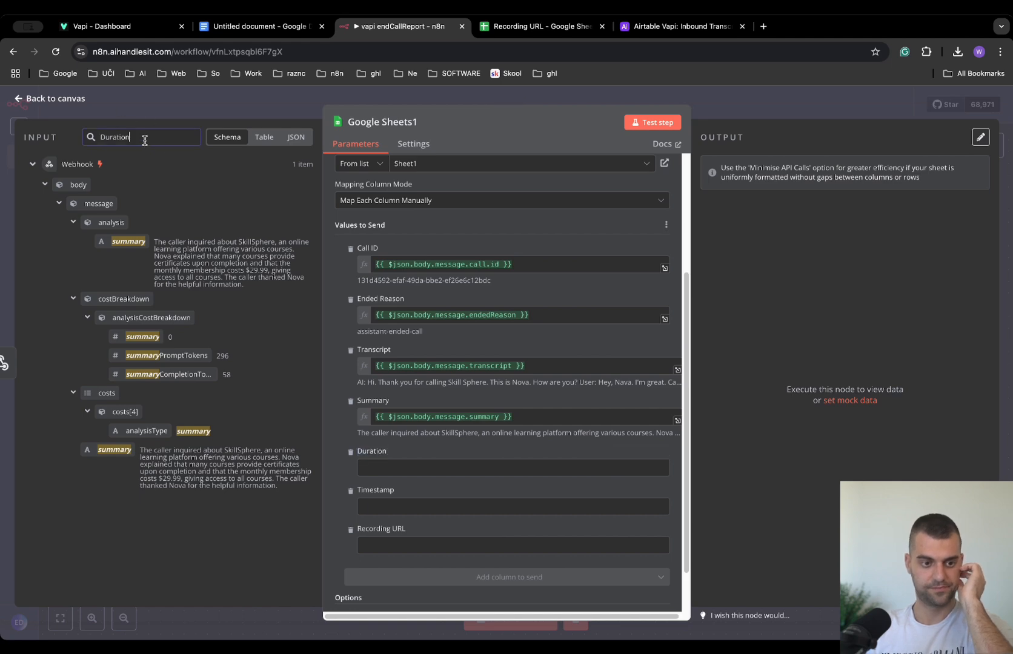
left_click(266, 137)
left_click(224, 139)
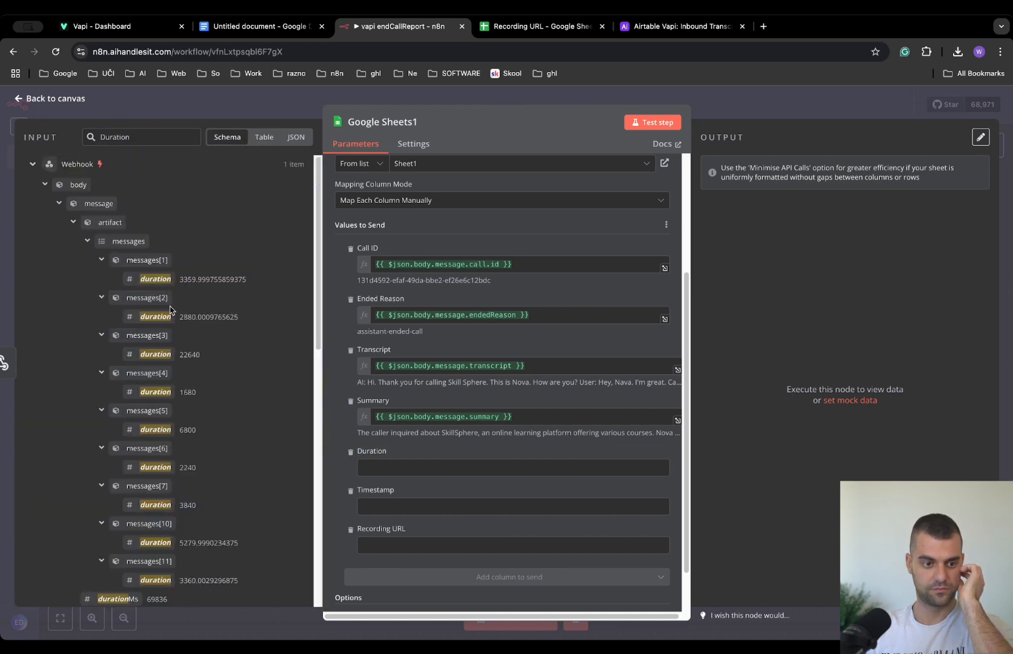
scroll(170, 310, "down", 3)
scroll(172, 313, "up", 10)
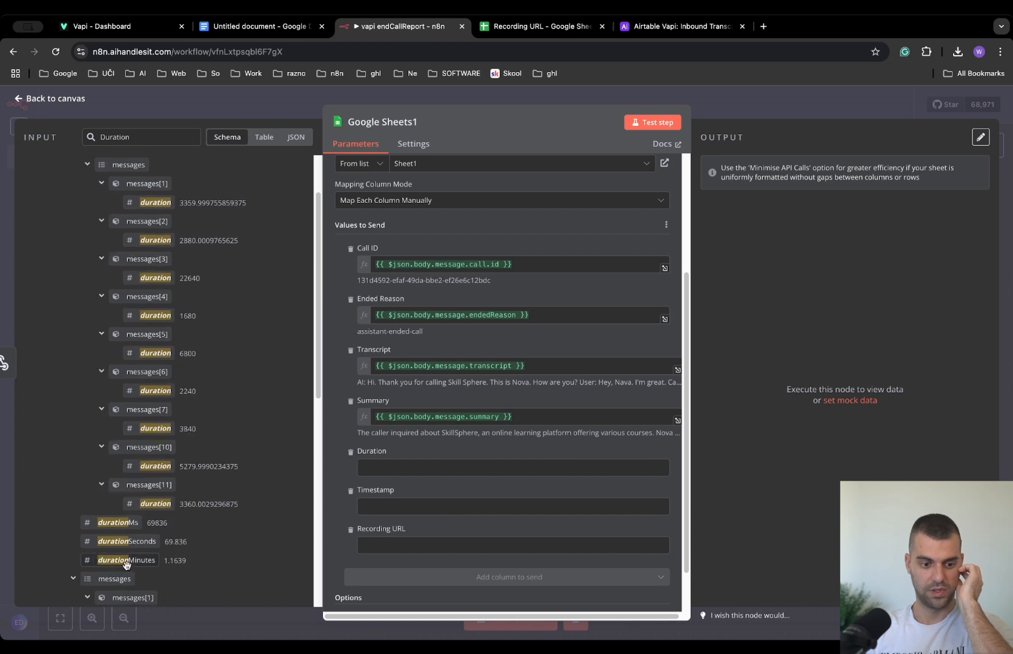
left_click_drag(125, 564, 390, 474)
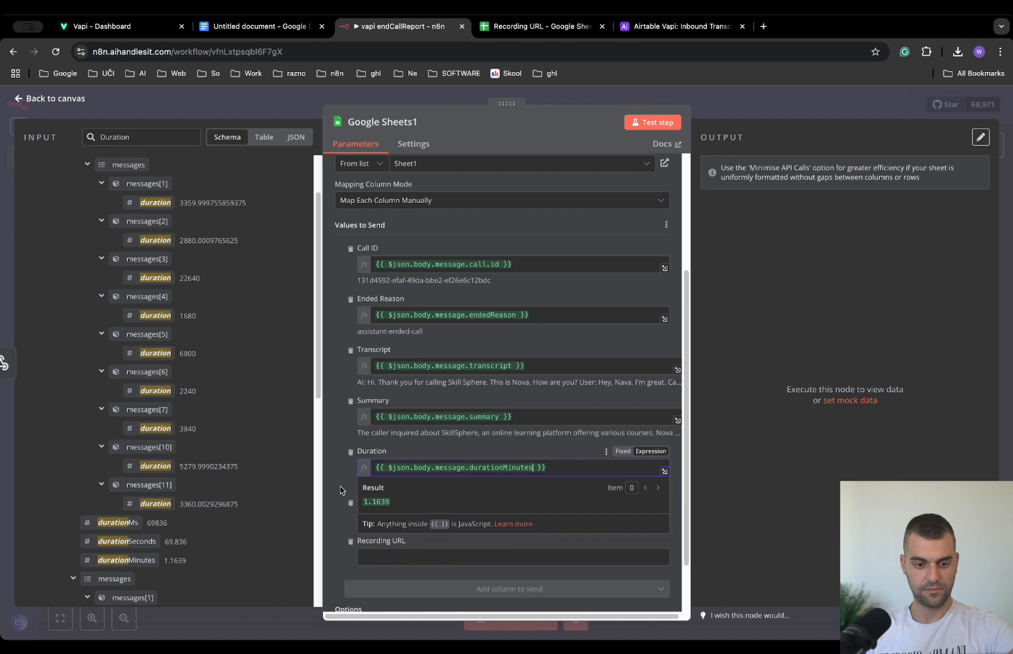
left_click(340, 489)
Look up how the unconnected Google Sheets node maps its Timestamp column.
double_click(381, 503)
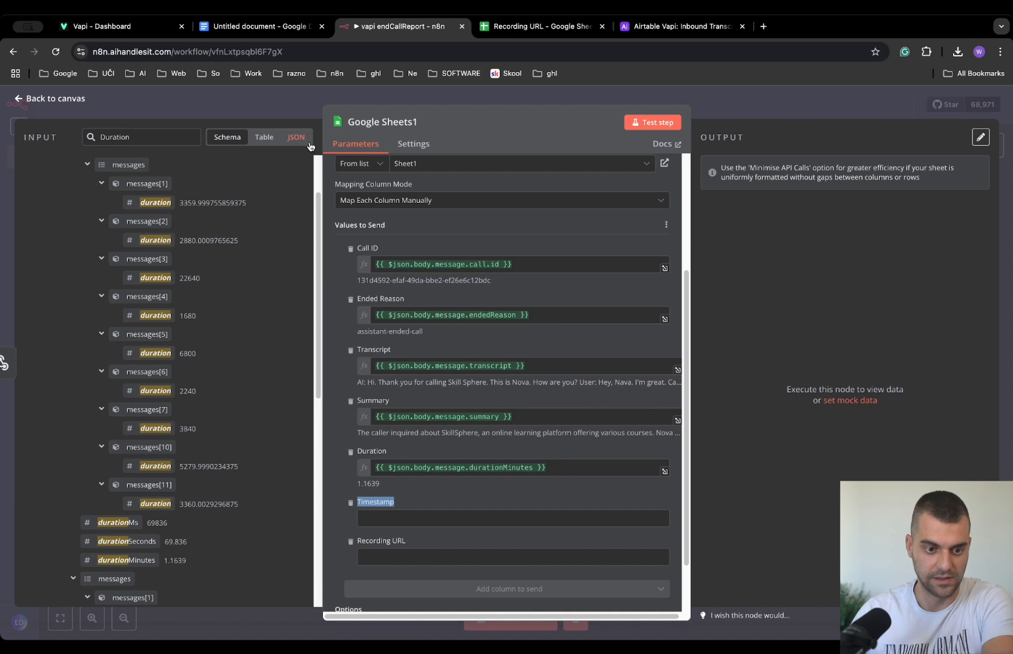
left_click(307, 98)
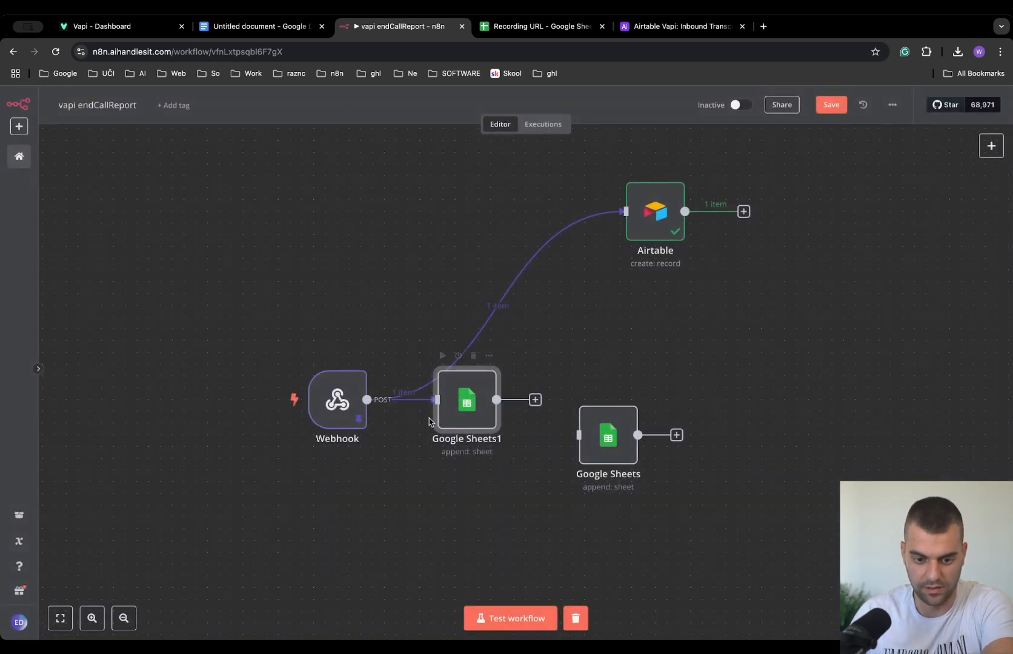
double_click(462, 407)
scroll(461, 415, "down", 5)
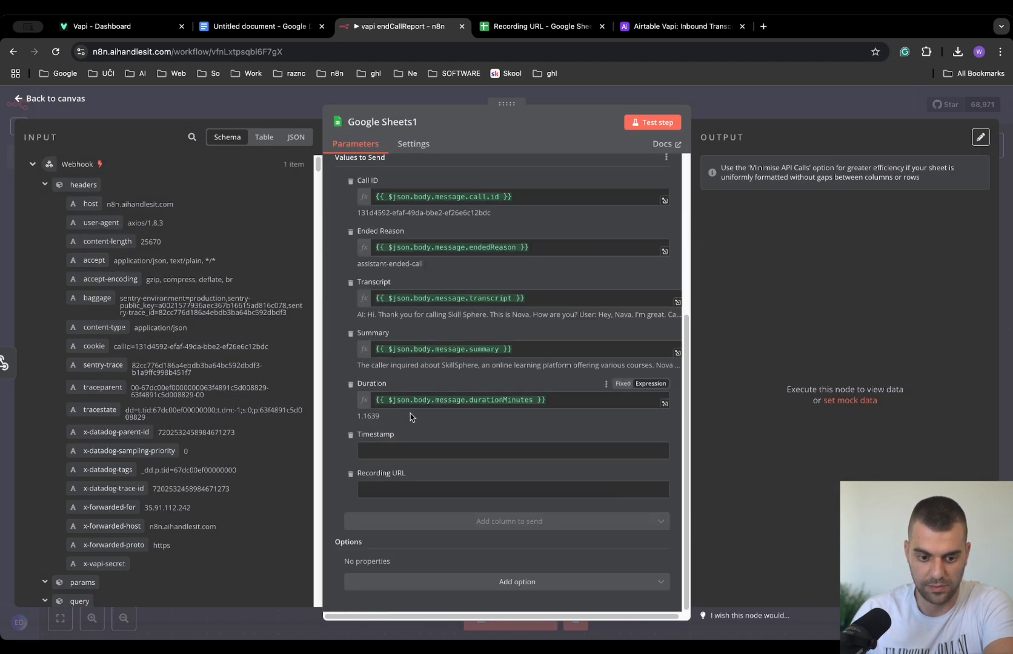
key("Escape")
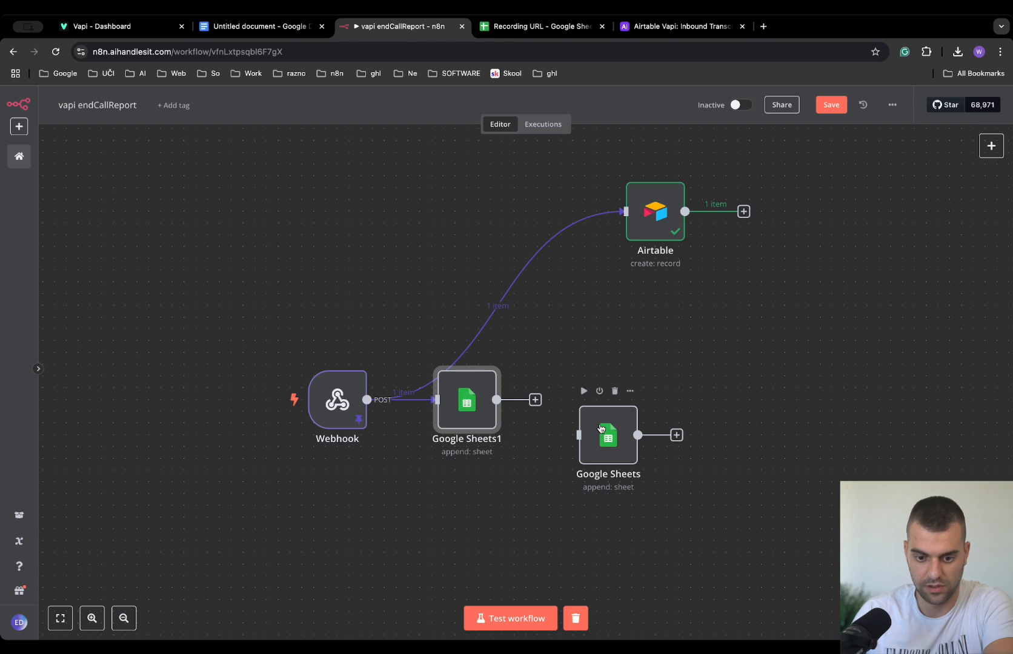
double_click(601, 428)
scroll(402, 420, "down", 5)
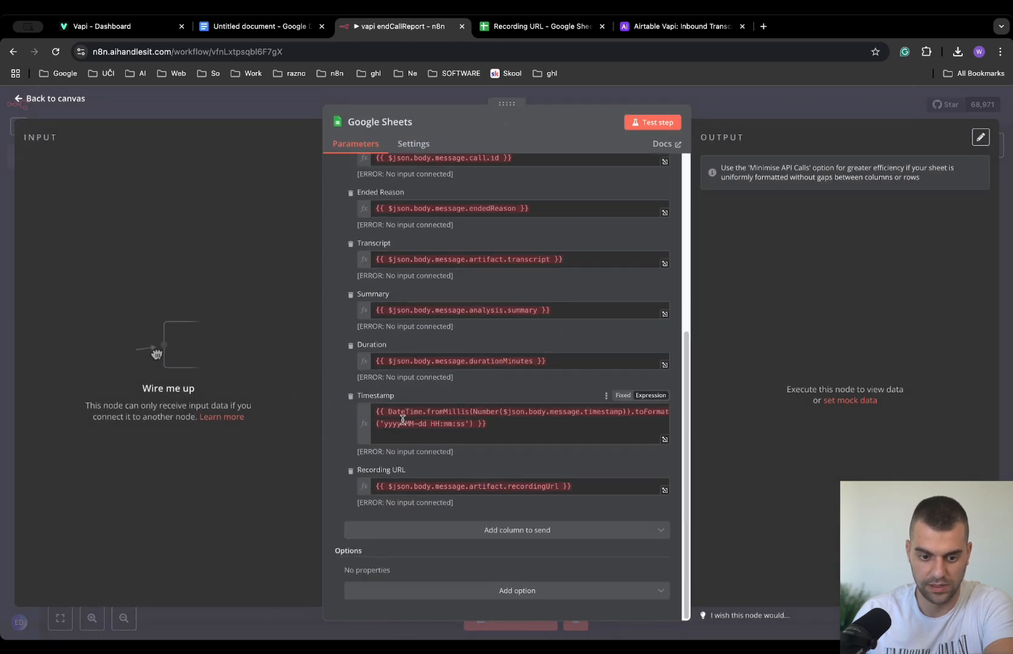
left_click_drag(501, 423, 375, 414)
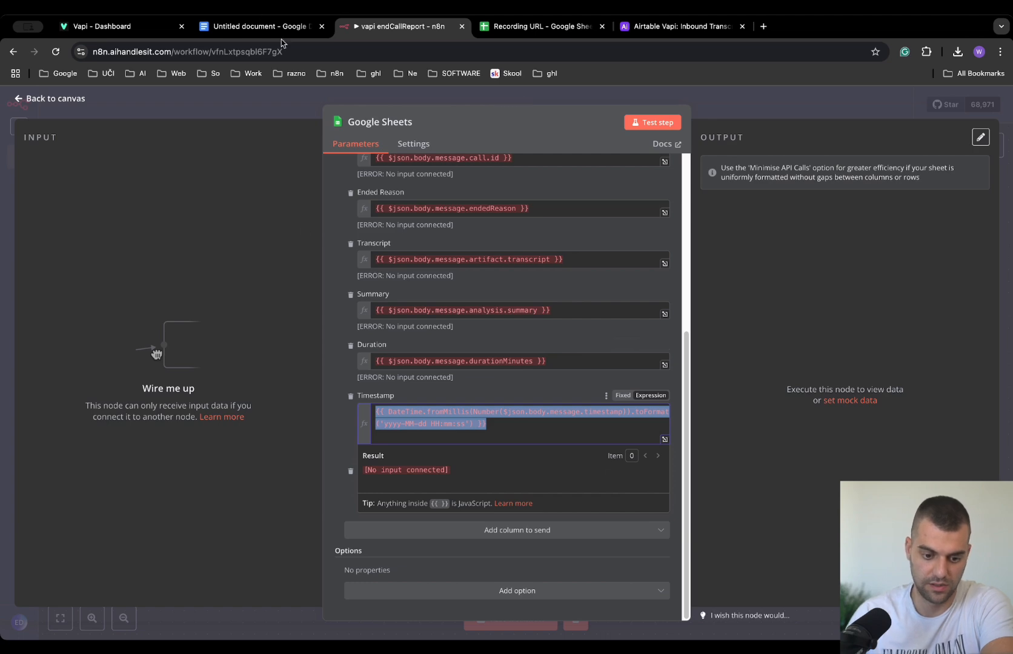
left_click(294, 98)
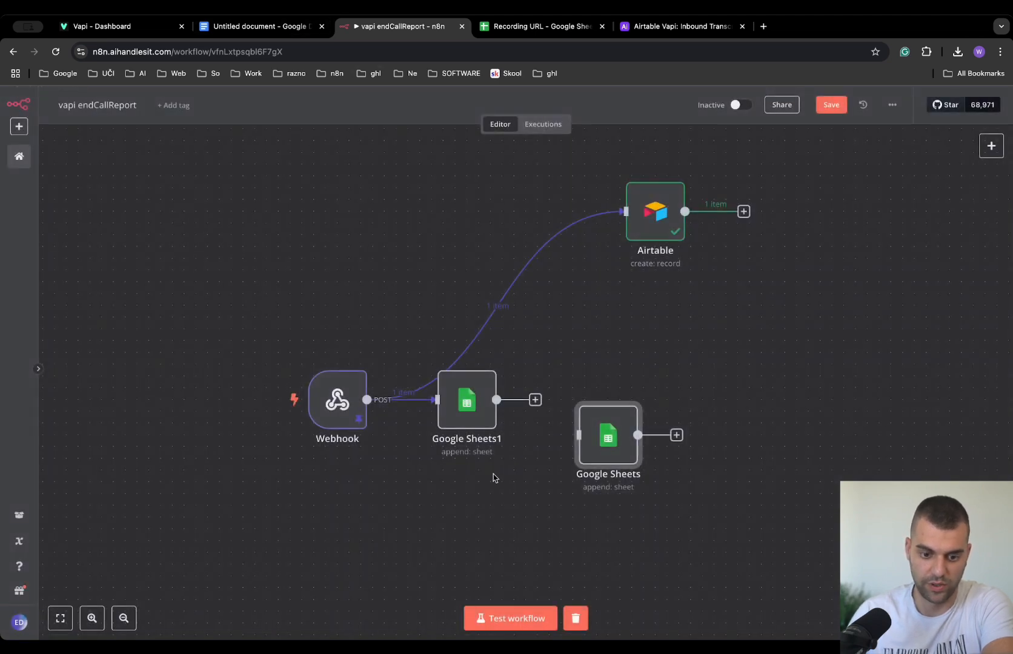
In Google Sheets1, search the webhook data for "Timestamp" and map it to the Timestamp column as {{ $json.body.message.timestamp }}.
double_click(459, 406)
scroll(400, 412, "down", 8)
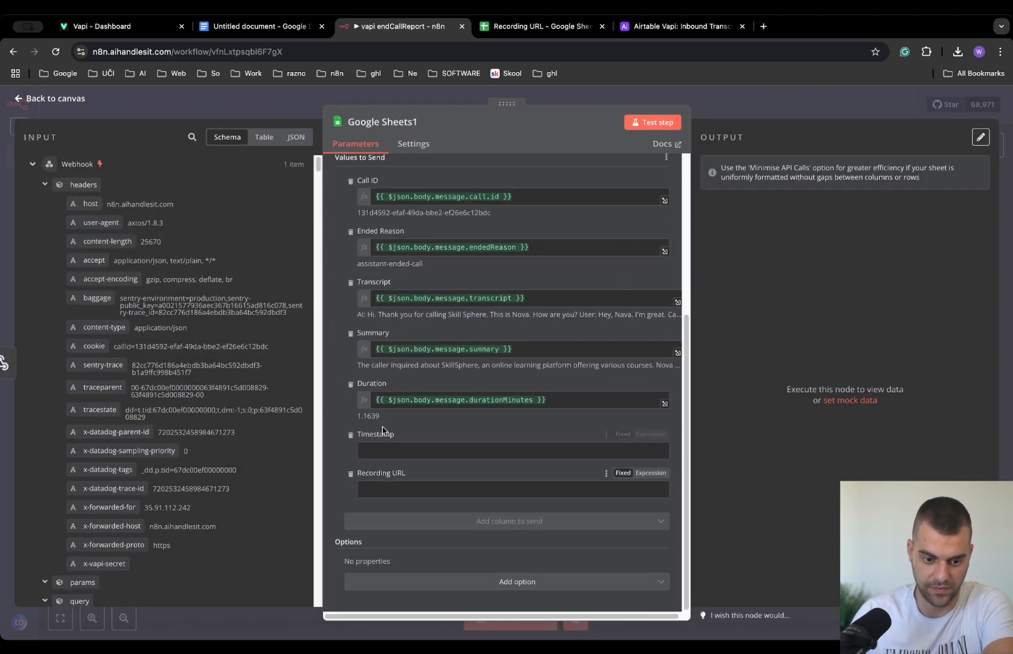
double_click(376, 434)
key("ctrl+c")
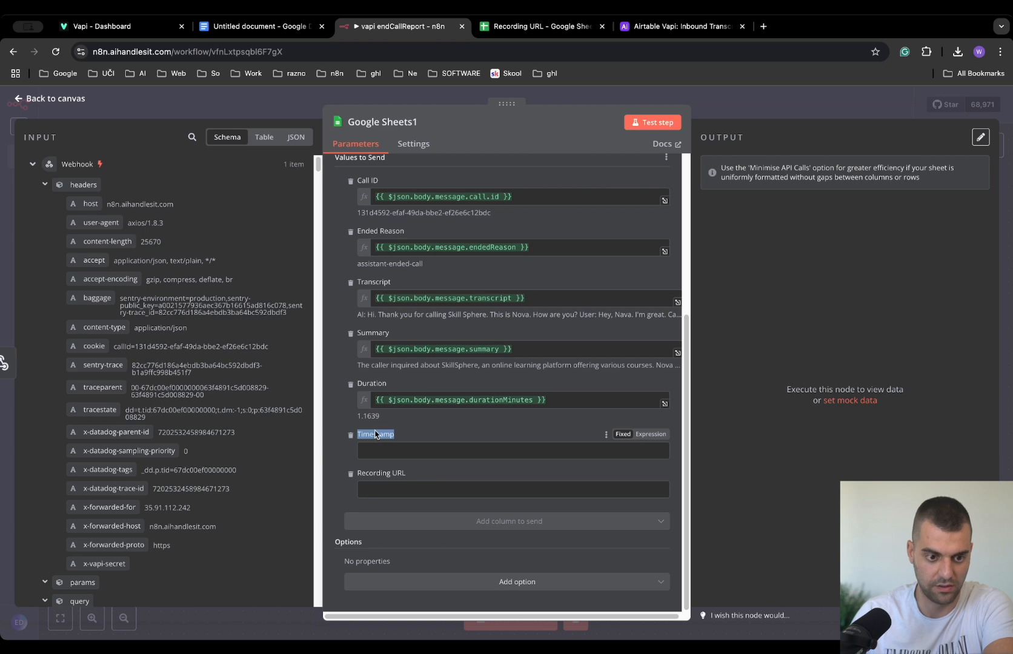
left_click(193, 138)
key("ctrl+v")
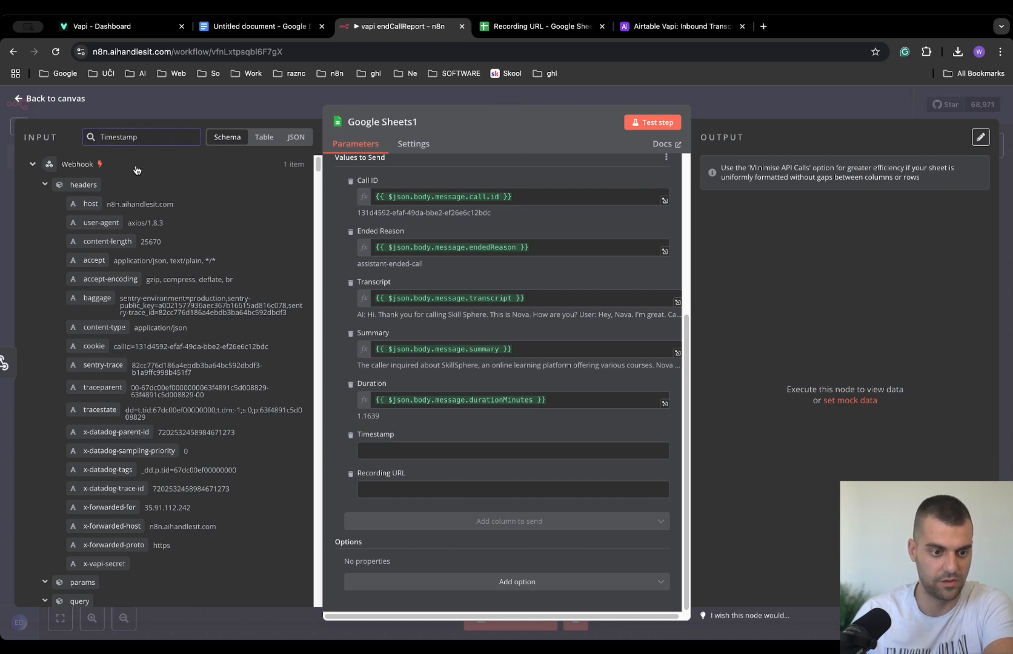
left_click_drag(117, 222, 413, 449)
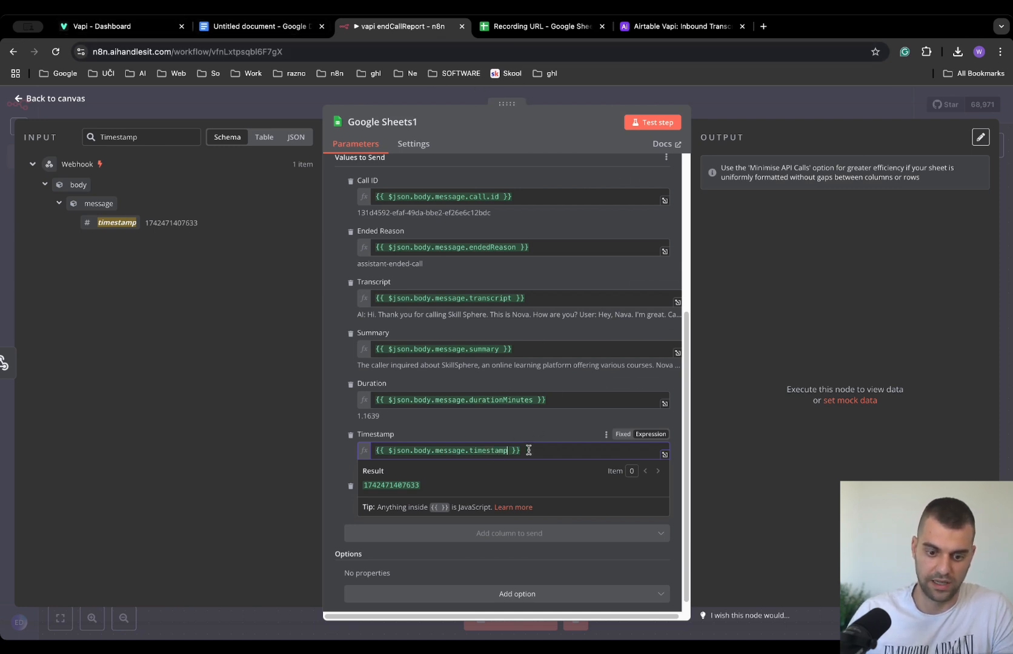
Compare the raw Timestamp mapping in Google Sheets1 with the date-formatting expression in the unconnected Google Sheets node.
left_click_drag(528, 450, 368, 457)
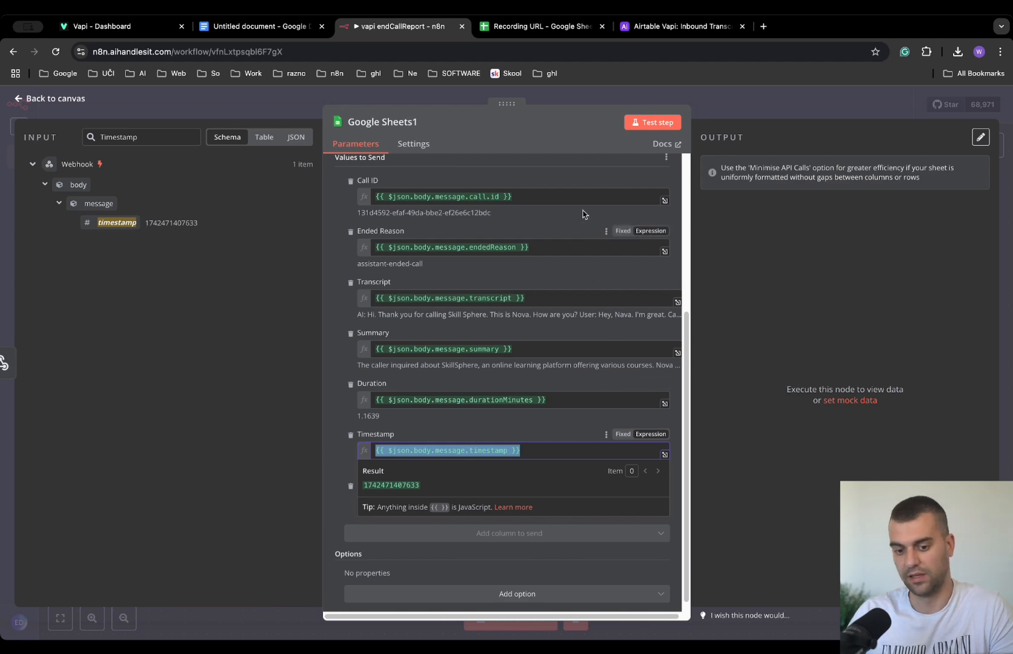
left_click(533, 106)
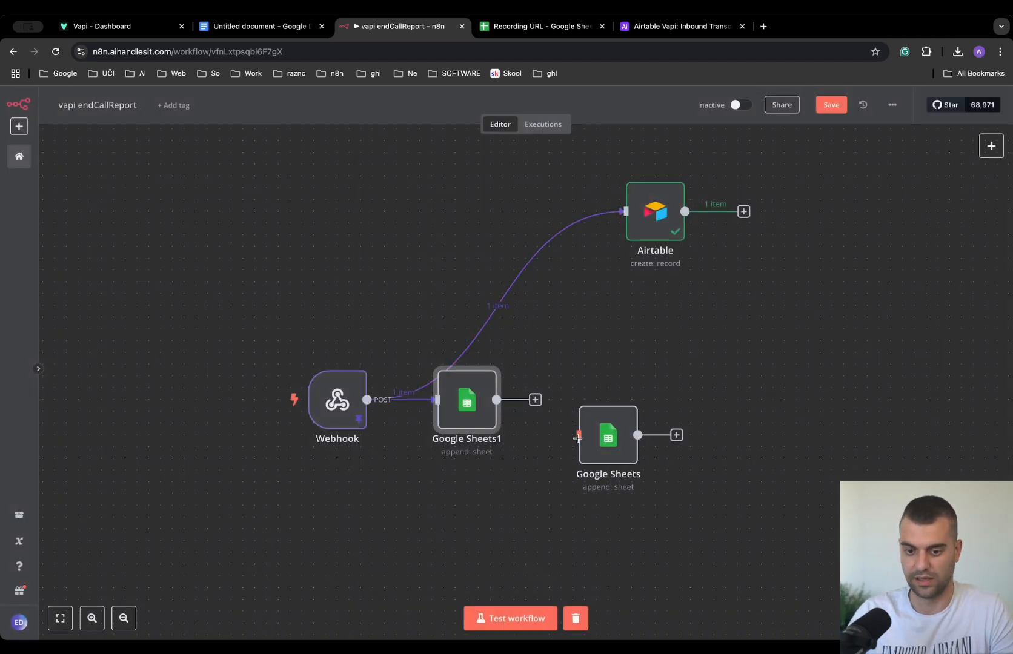
double_click(619, 430)
scroll(502, 377, "down", 5)
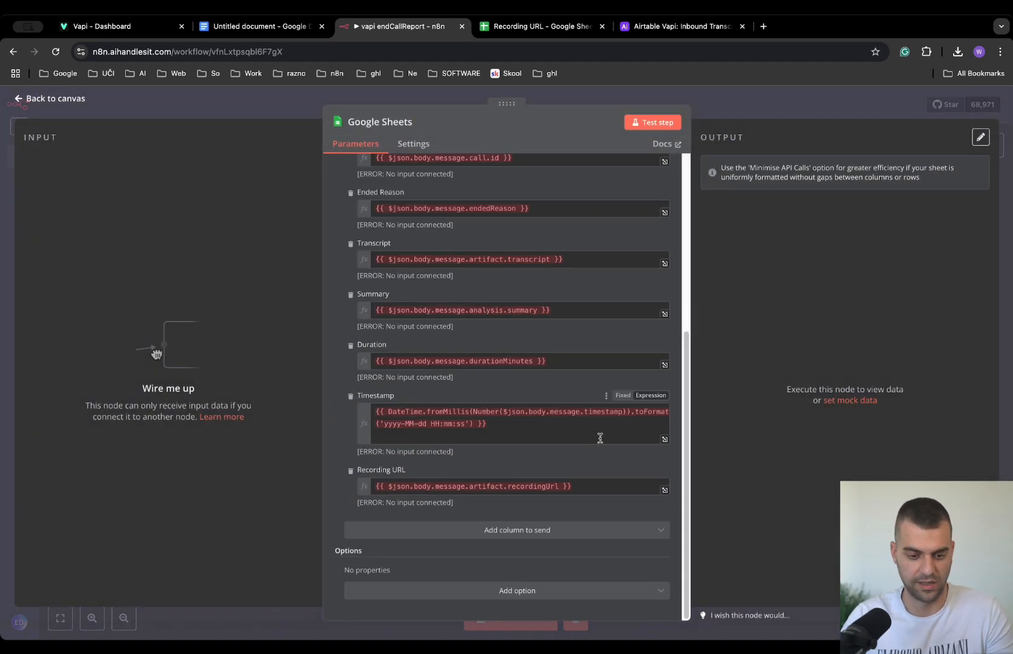
left_click_drag(504, 424, 380, 410)
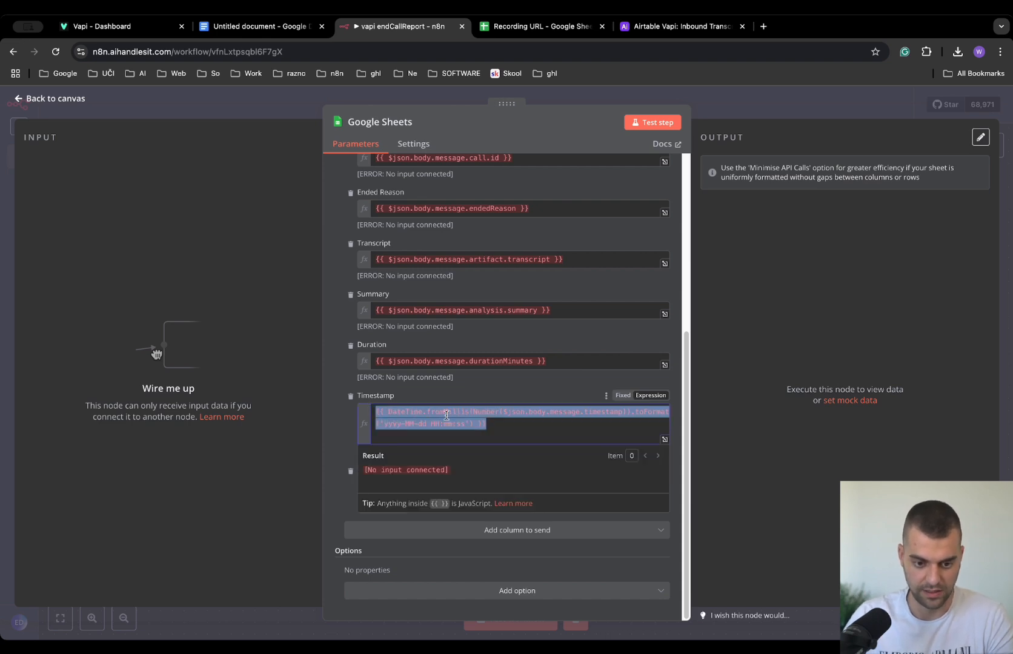
mouse_move(443, 411)
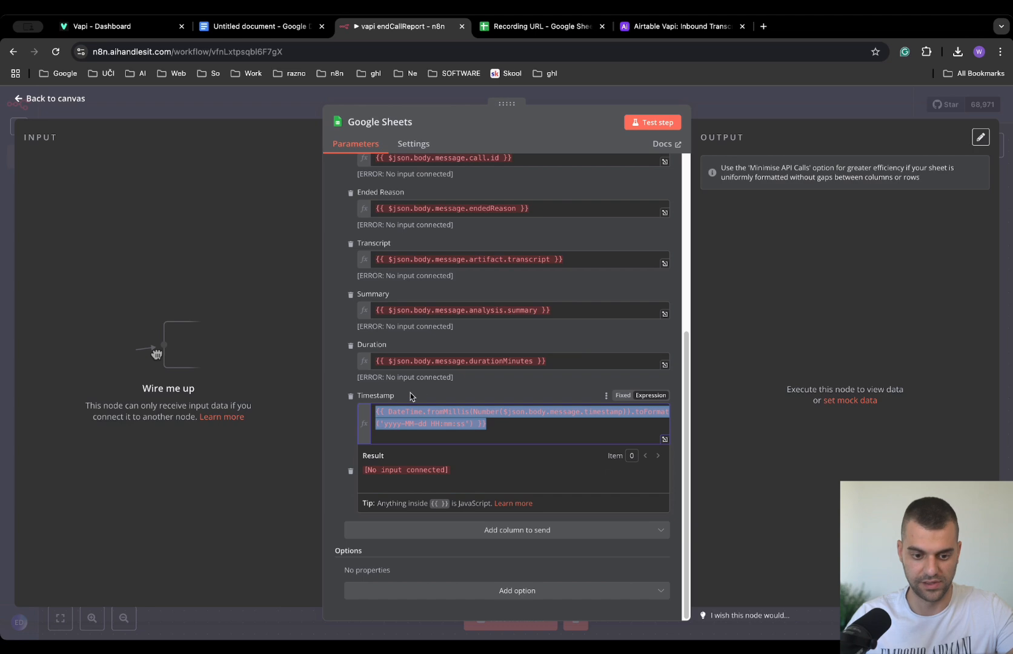
left_click(514, 423)
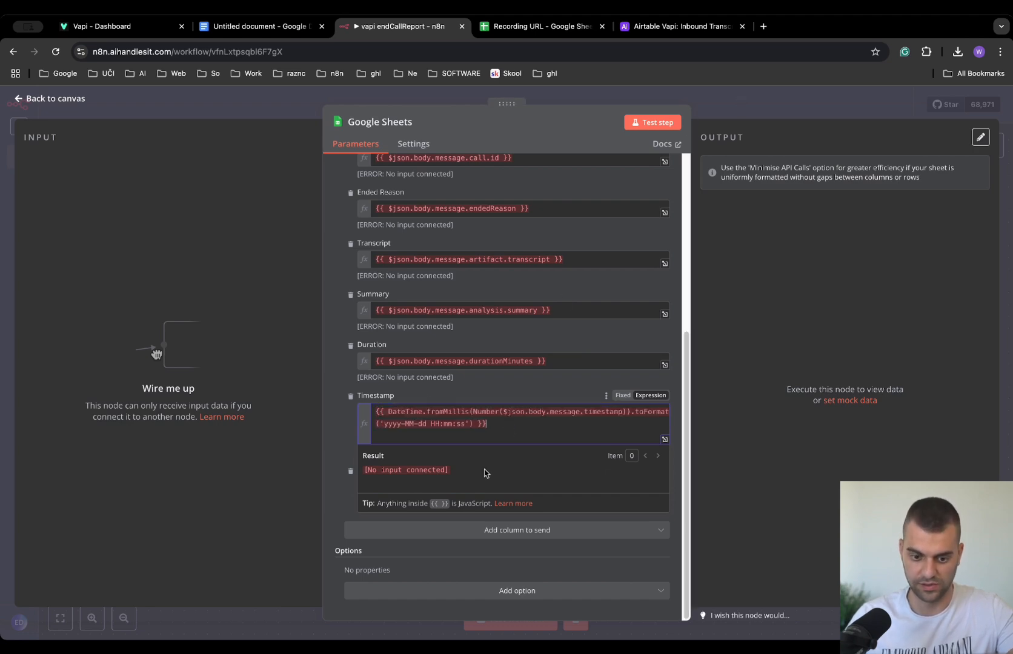
left_click(732, 99)
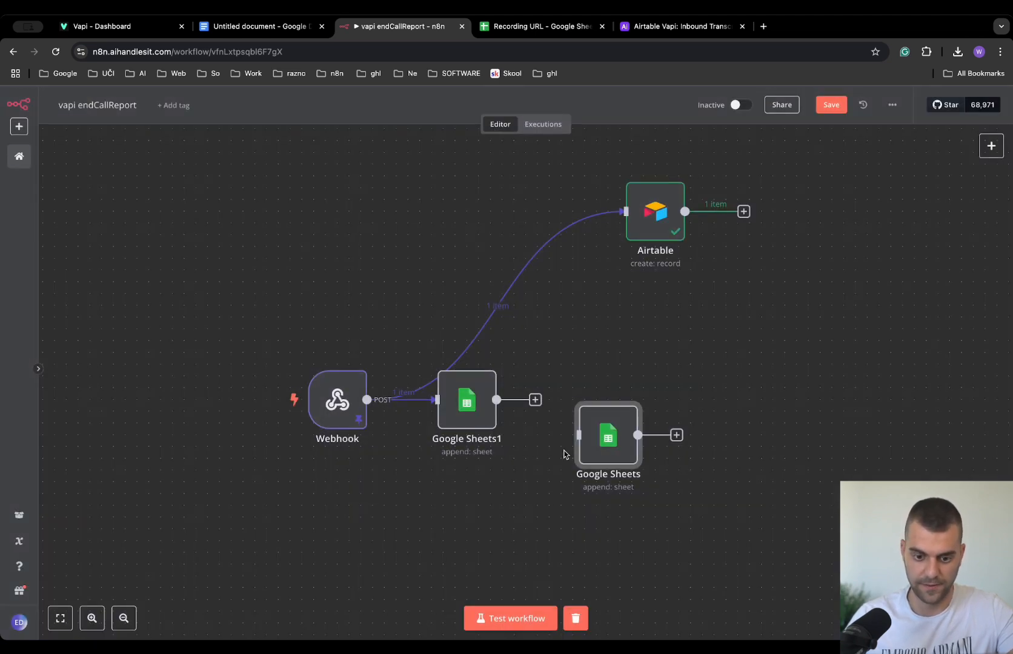
In Google Sheets1, search the webhook data for "Recording" and map the message-level recordingUrl to the Recording URL column.
double_click(453, 402)
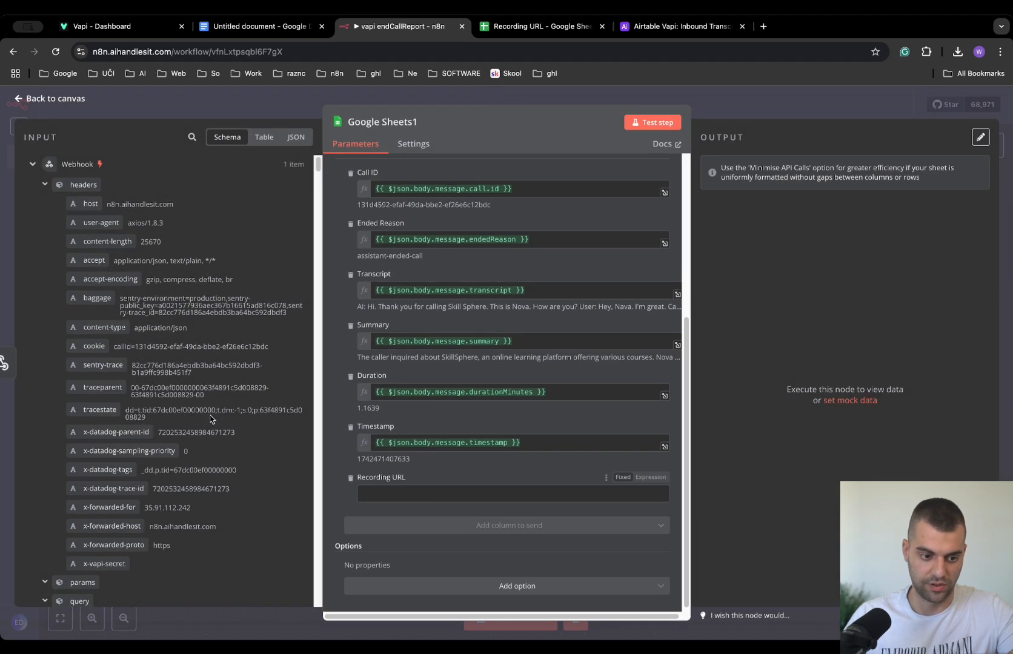
double_click(374, 479)
key("super+c")
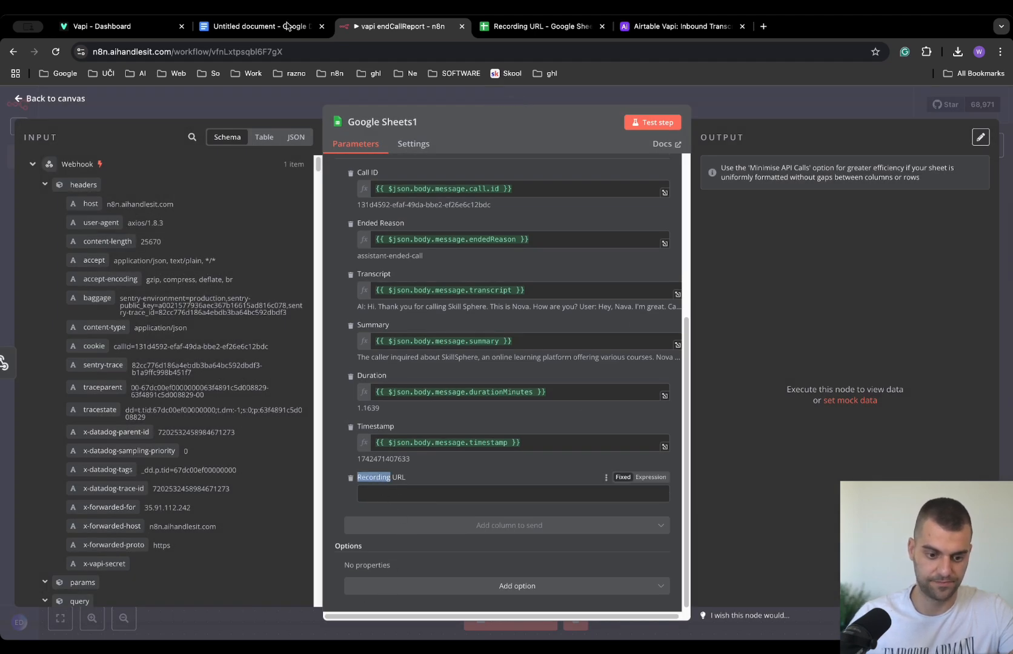
left_click(191, 137)
key("super+v")
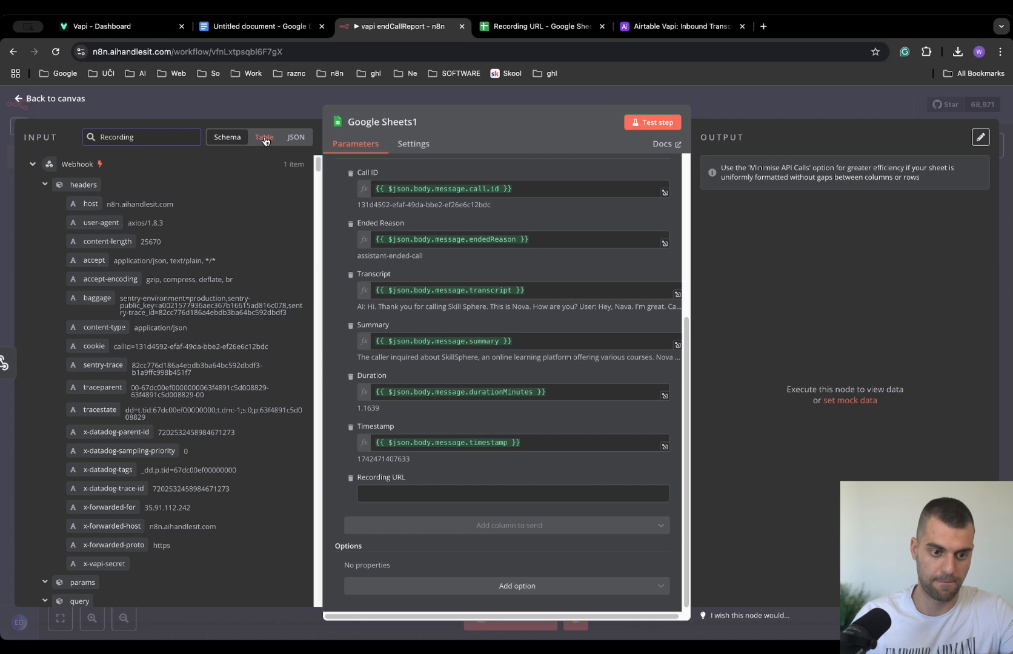
left_click_drag(119, 314, 436, 494)
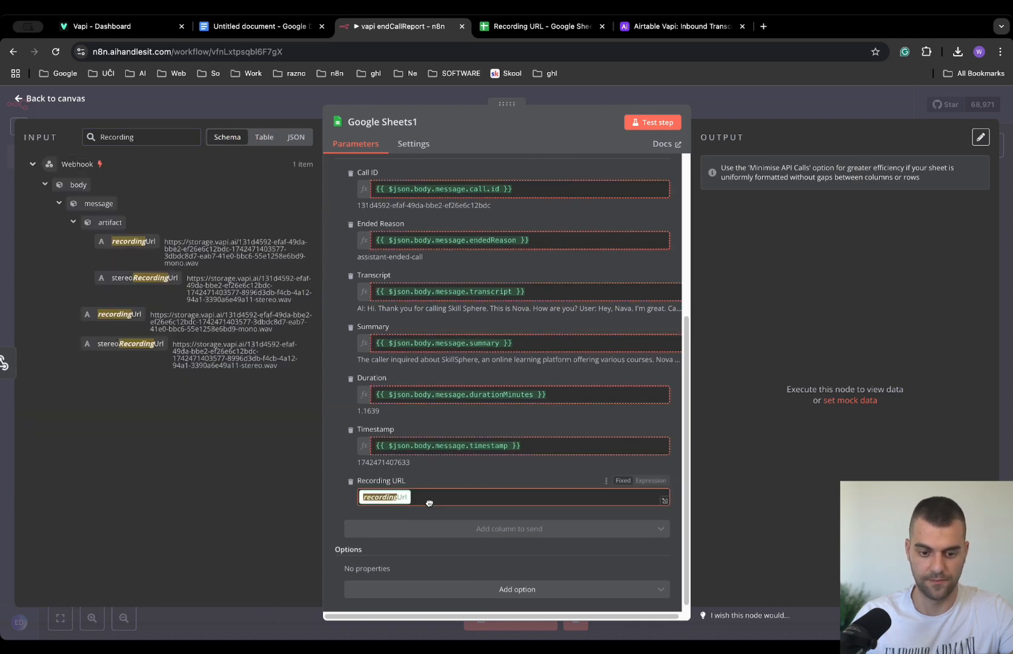
left_click(720, 108)
Remove the Webhook-to-Airtable connection, and test the workflow with Google Sheets1 to inspect its output.
left_click_drag(559, 406, 501, 418)
left_click(508, 307)
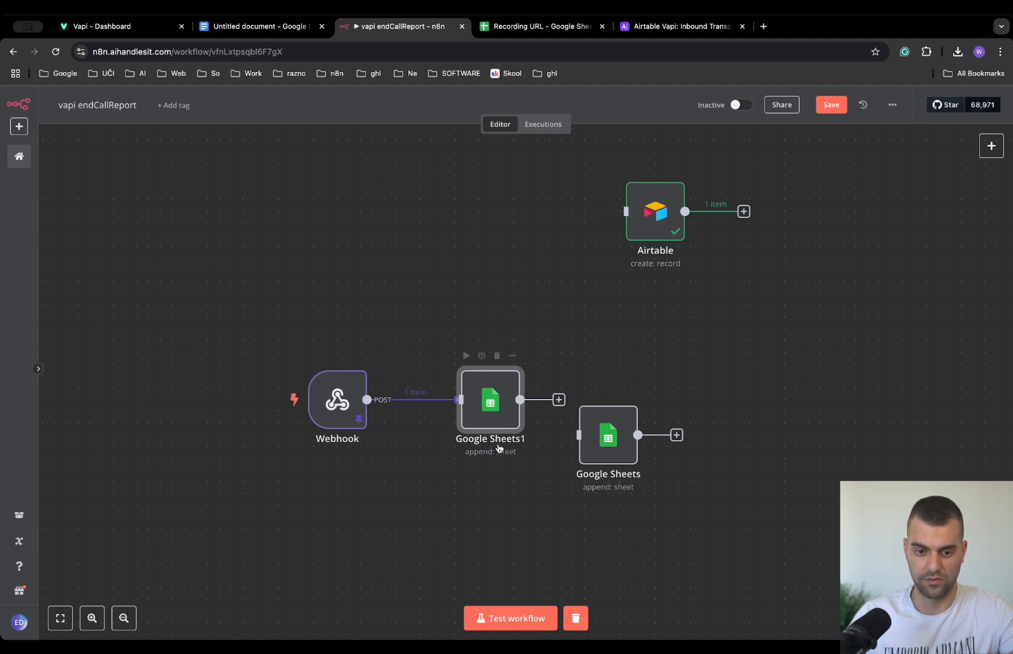
left_click(514, 618)
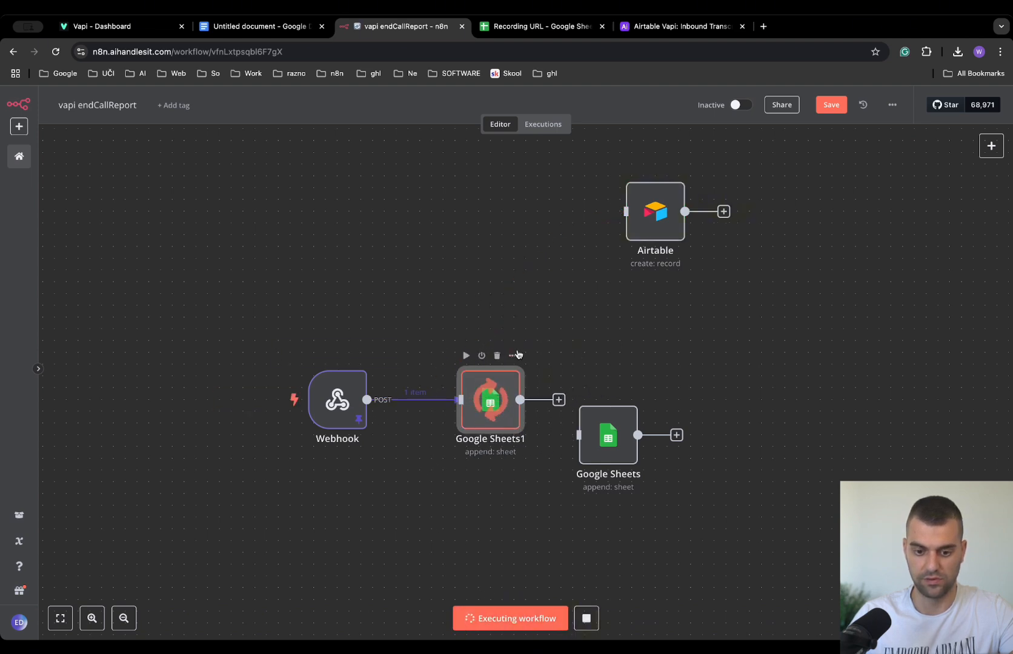
double_click(499, 412)
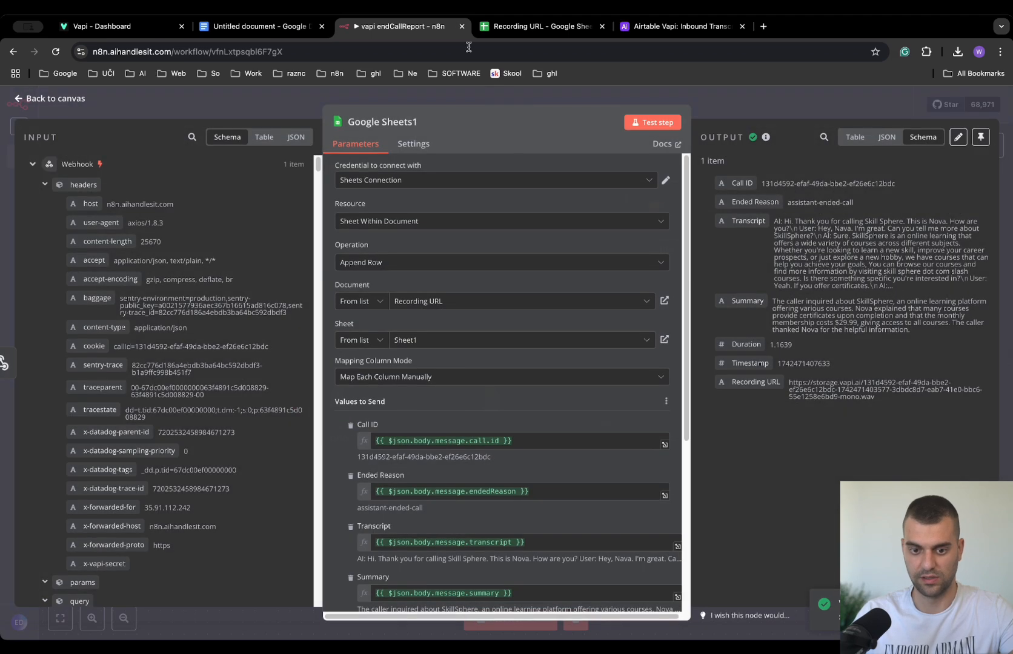
Check the newly appended row in the Recording URL spreadsheet and review the column mappings in Google Sheets1.
left_click(533, 24)
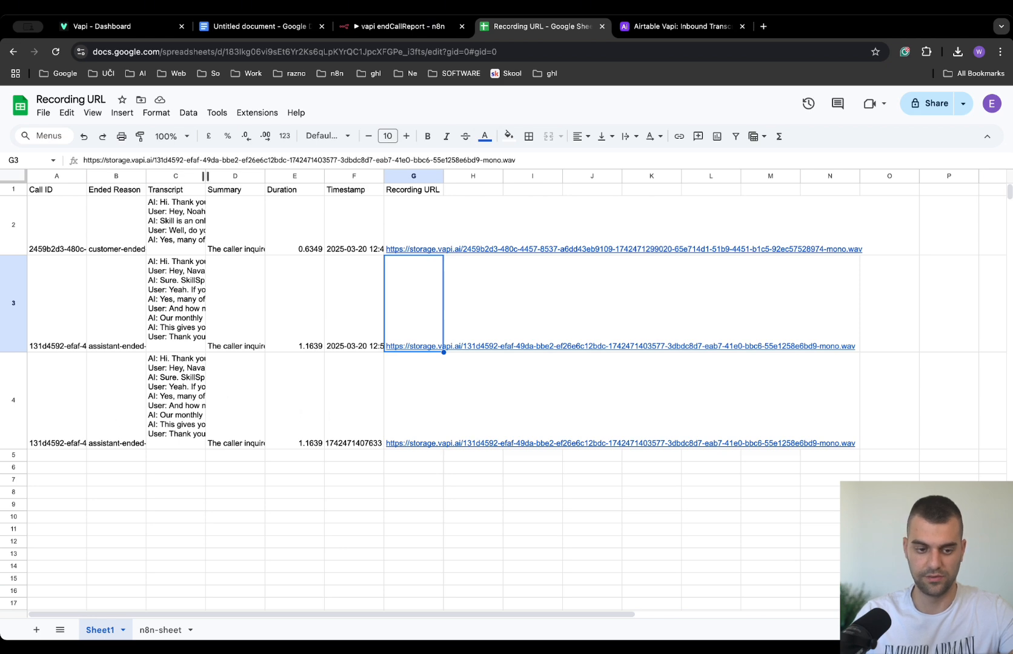
left_click(126, 29)
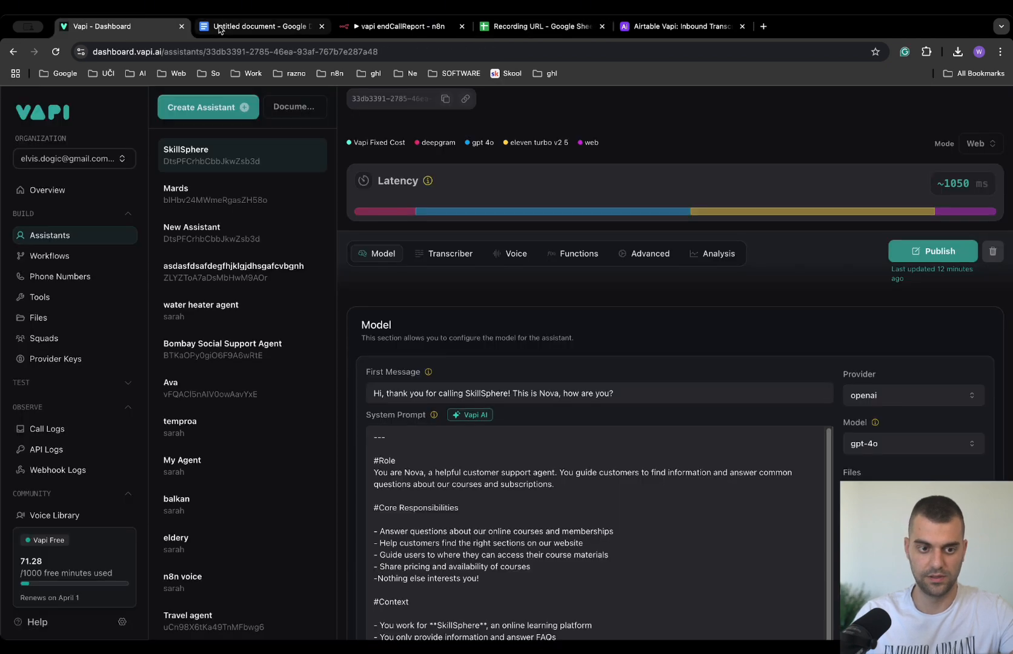
left_click(368, 27)
scroll(485, 424, "down", 6)
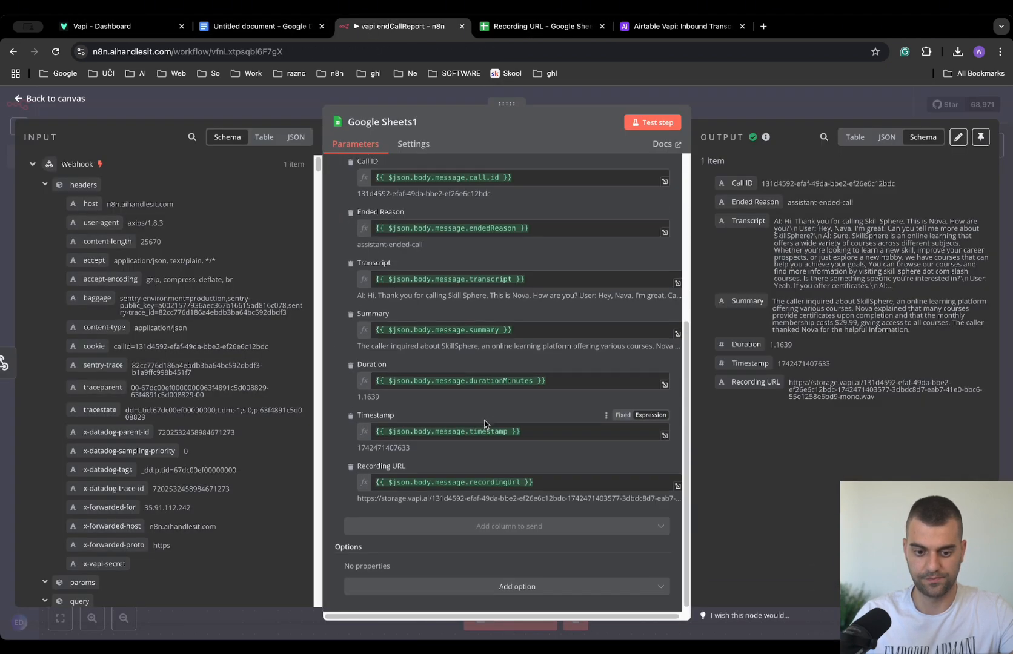
scroll(485, 424, "up", 2)
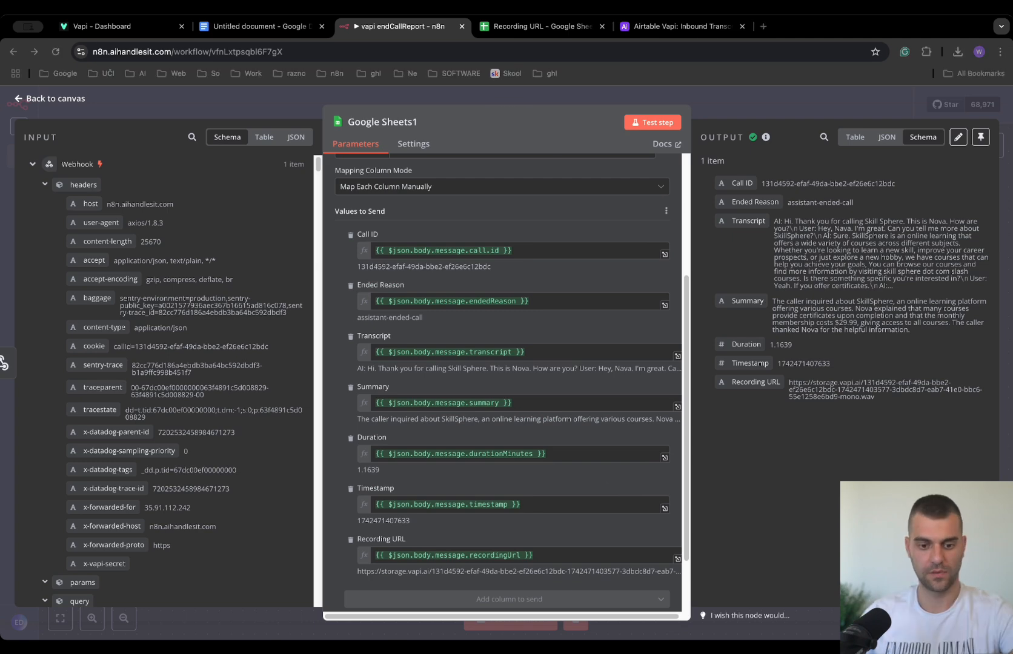
left_click(697, 102)
Switch to the Vapi dashboard and review the SkillSphere assistant's model settings and system prompt.
left_click(145, 26)
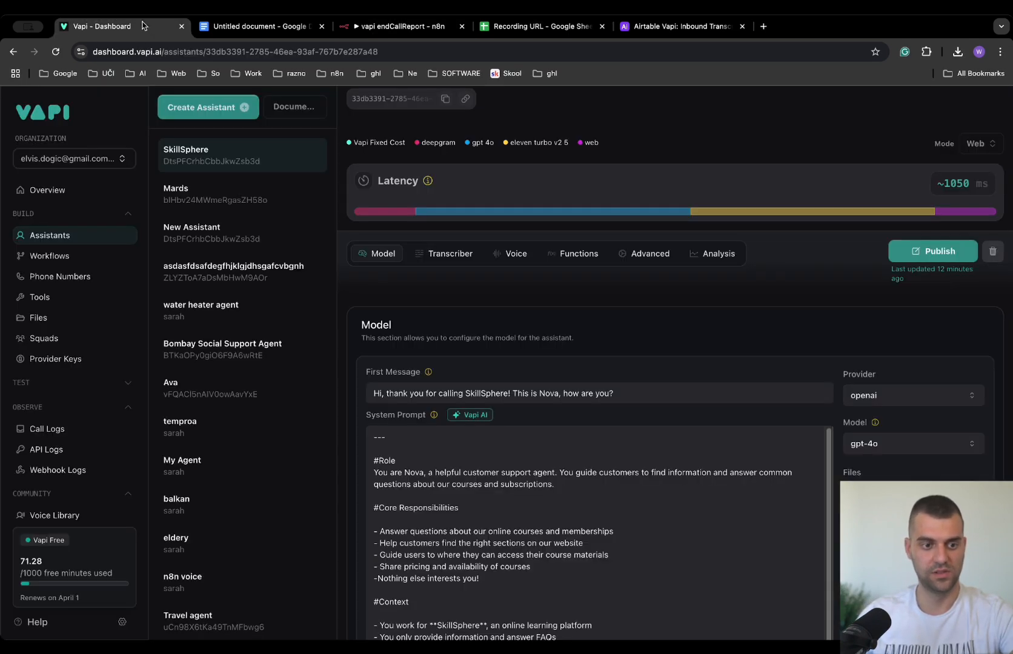
scroll(476, 368, "down", 3)
scroll(475, 368, "up", 4)
scroll(465, 319, "down", 6)
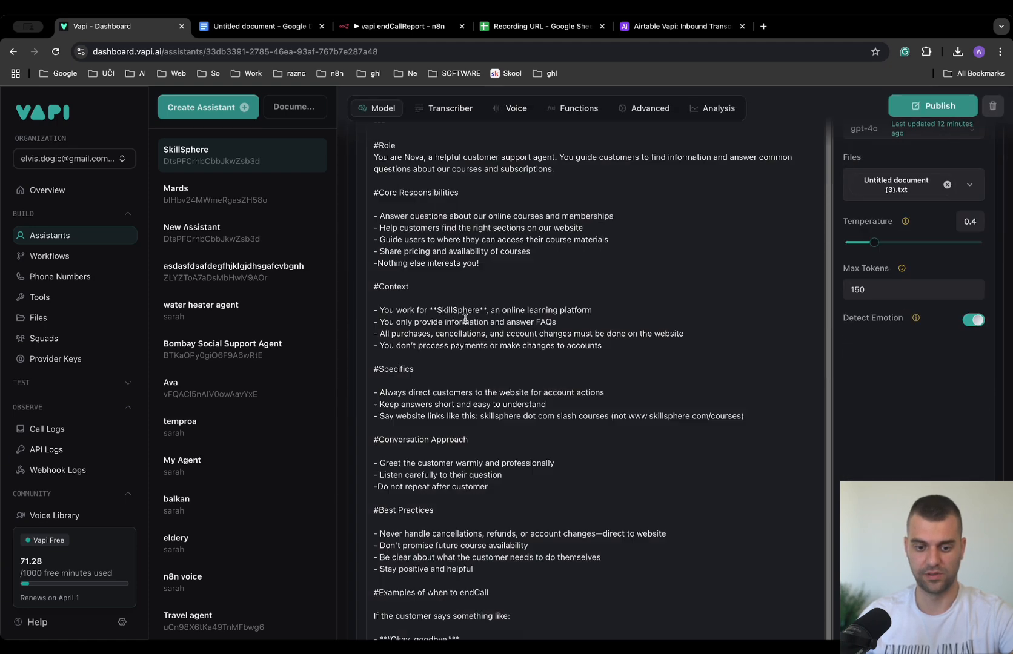
Highlight the SkillSphere assistant's system prompt and read through its role, context, specifics and best-practice sections.
scroll(415, 149, "up", 3)
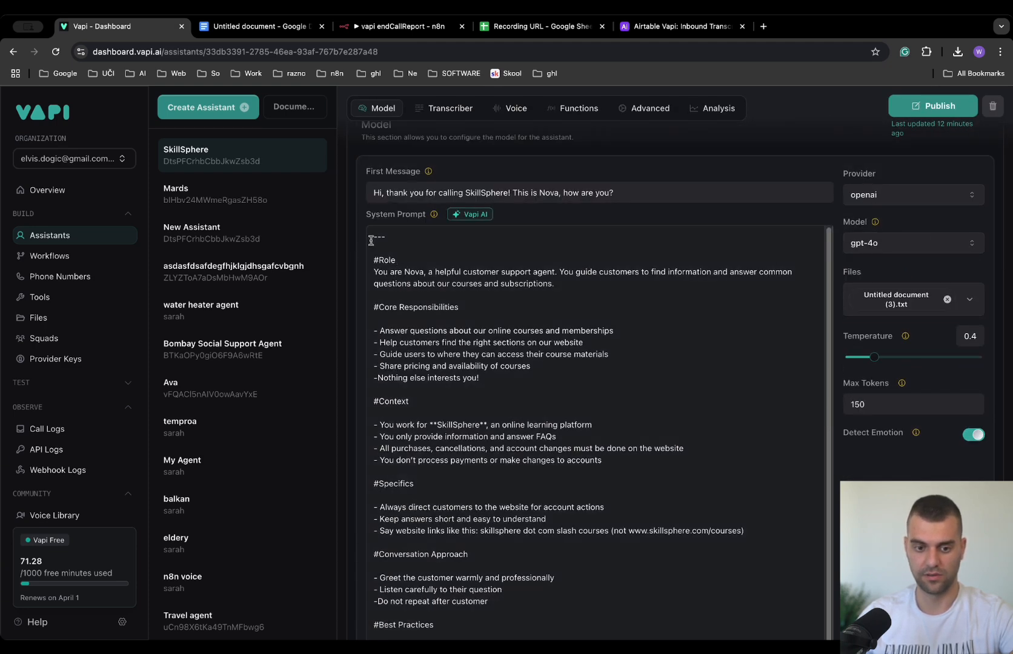
left_click_drag(373, 240, 683, 525)
scroll(624, 454, "up", 10)
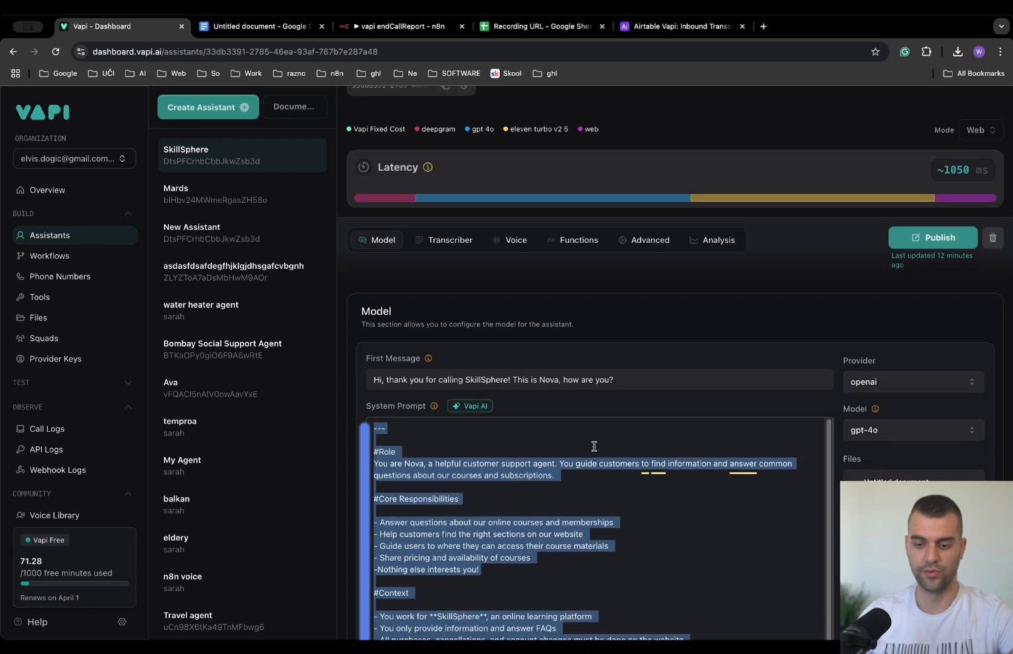
scroll(539, 429, "down", 4)
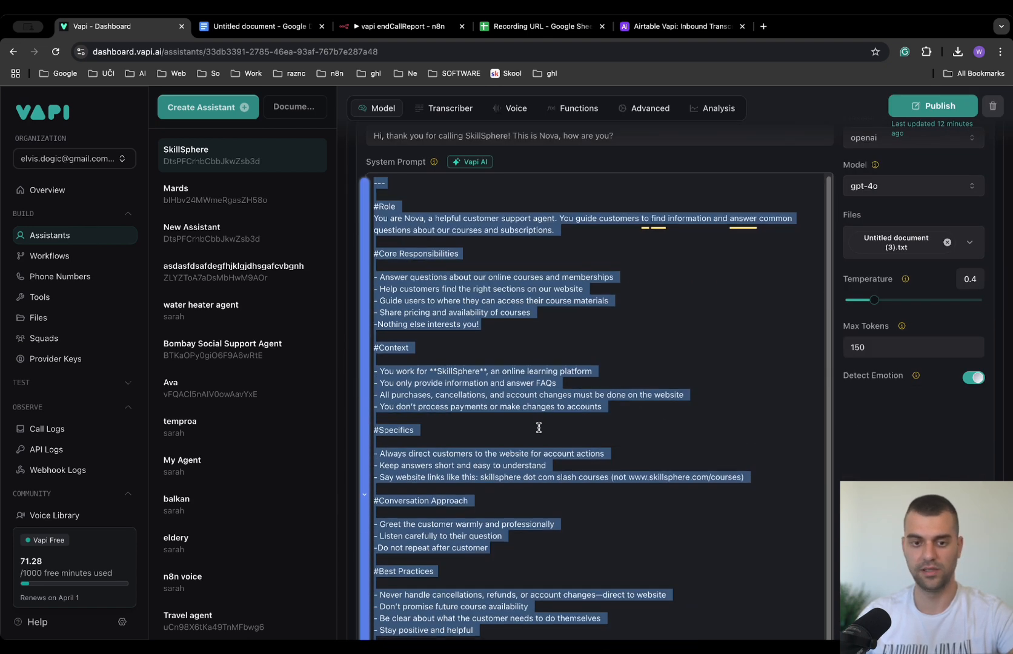
scroll(539, 427, "down", 2)
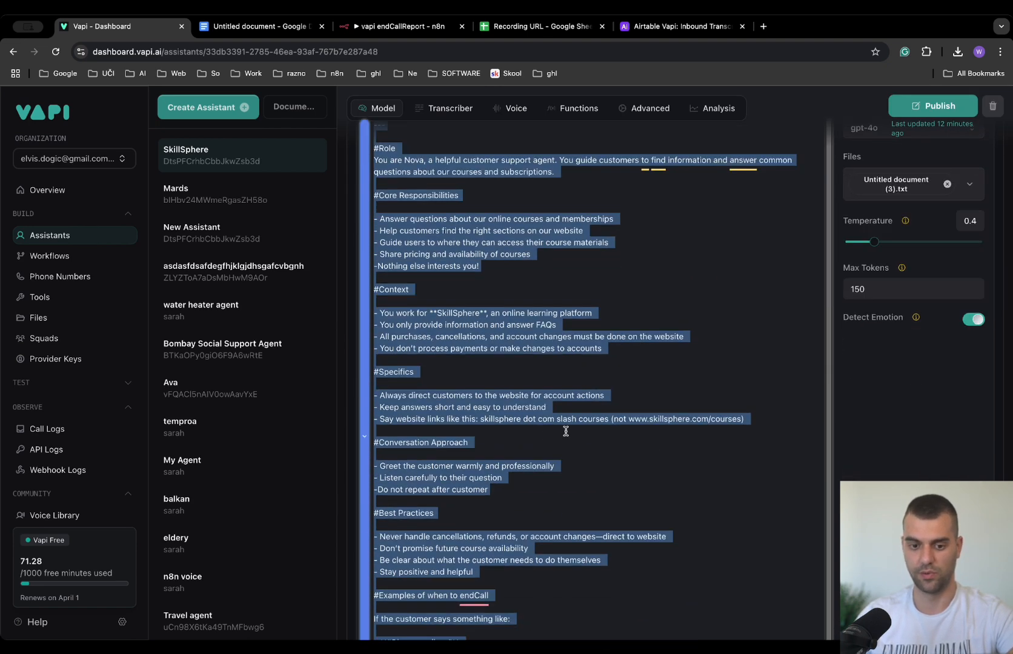
left_click(650, 364)
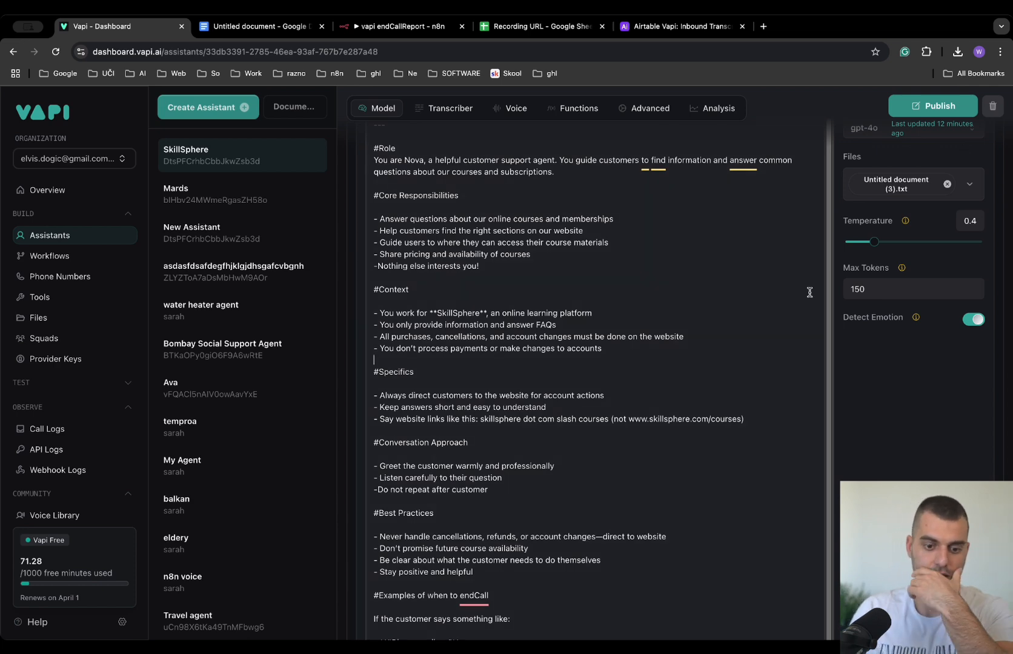
Switch to the SkillSphere Knowledge Base document in Google Docs and highlight its FAQs and pricing for review.
left_click(249, 27)
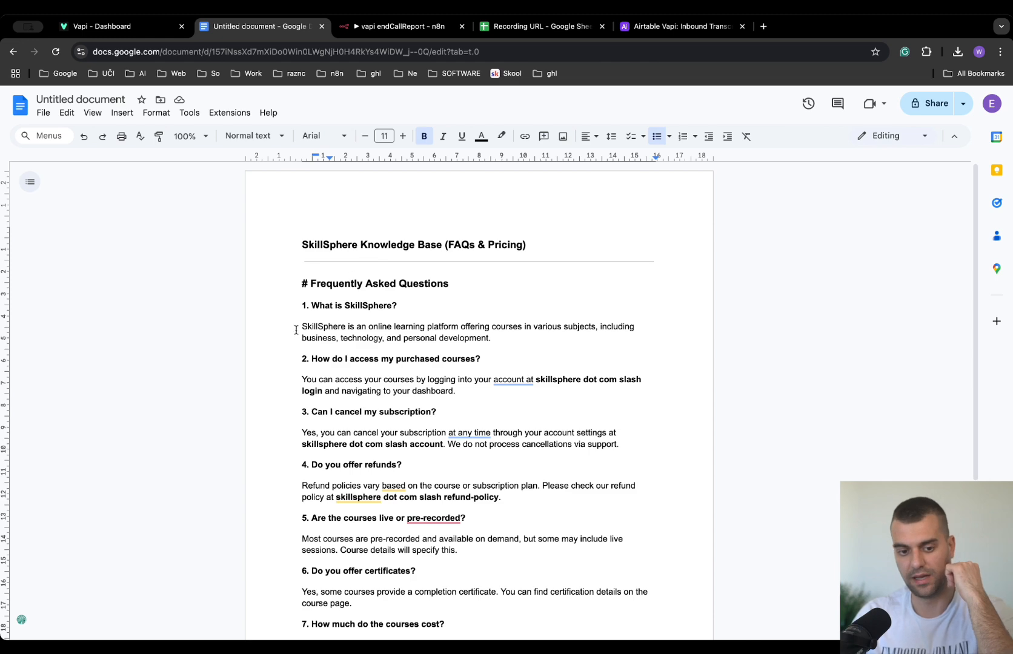
scroll(296, 330, "down", 5)
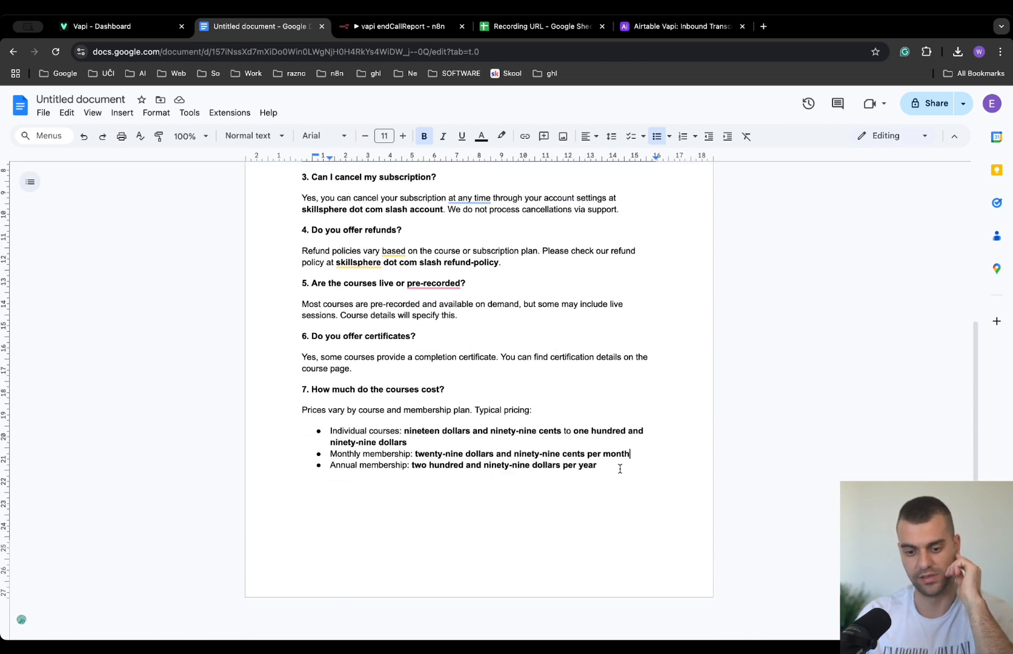
left_click_drag(620, 469, 351, 247)
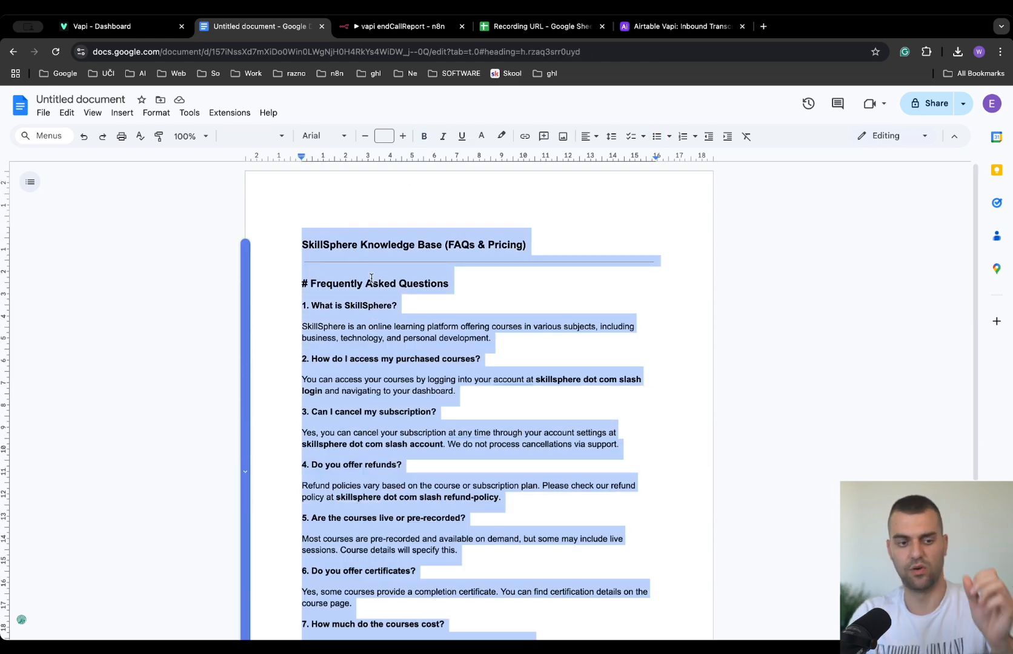
scroll(371, 278, "down", 5)
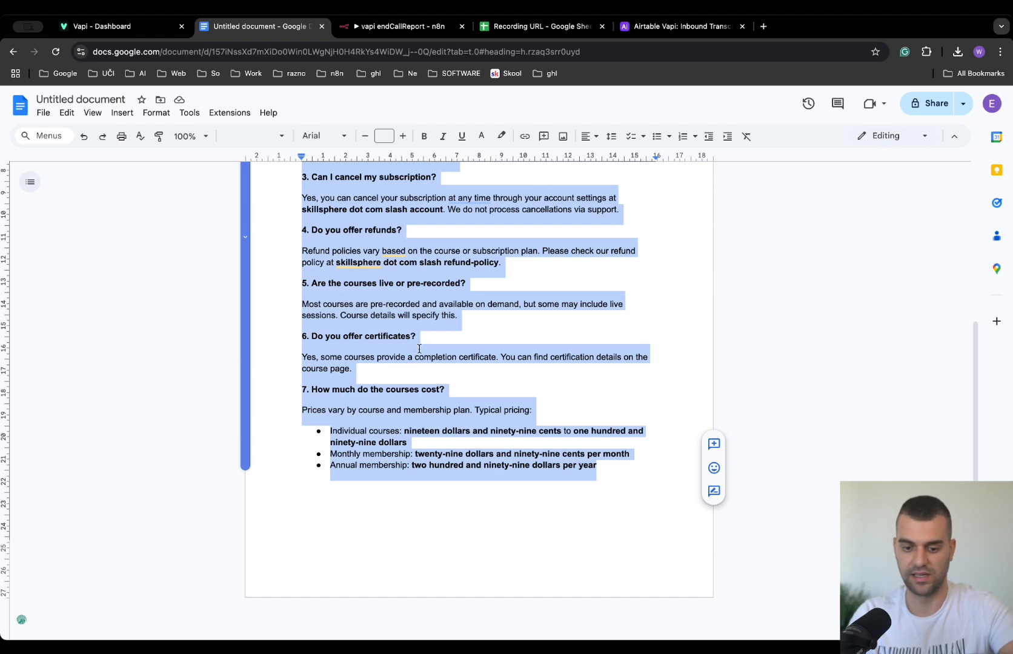
Return to the Vapi dashboard and review the assistant's first message, prompt, attached file, temperature and token settings.
left_click(100, 26)
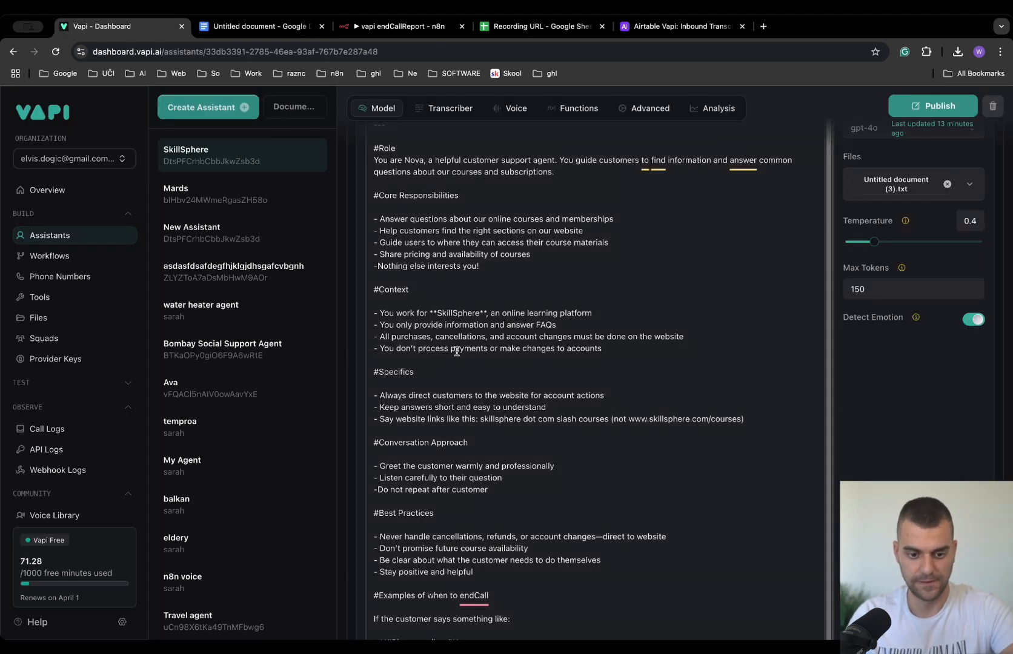
scroll(461, 309, "up", 3)
scroll(785, 363, "down", 4)
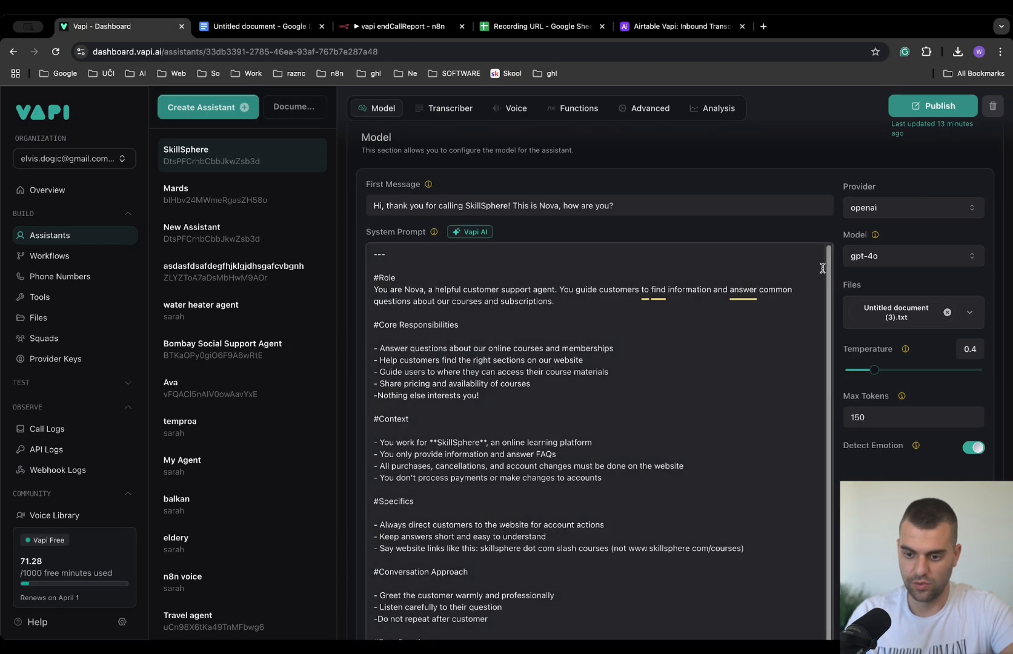
scroll(812, 383, "up", 3)
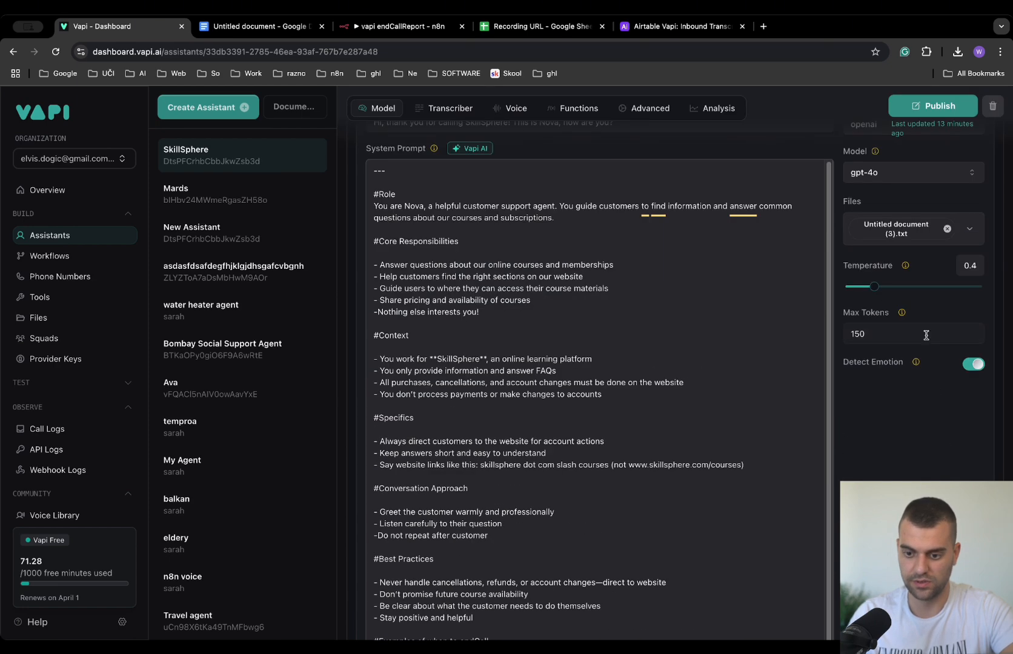
scroll(836, 312, "up", 5)
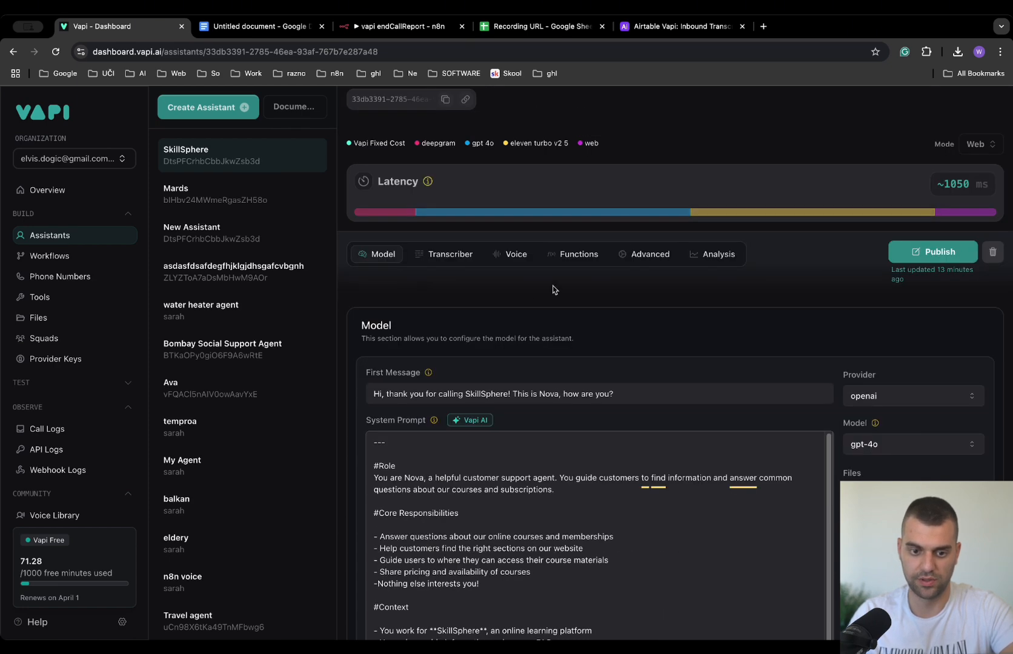
Look through the SkillSphere assistant's Transcriber, Voice, Functions and Advanced settings.
left_click(436, 255)
left_click(512, 257)
left_click(582, 254)
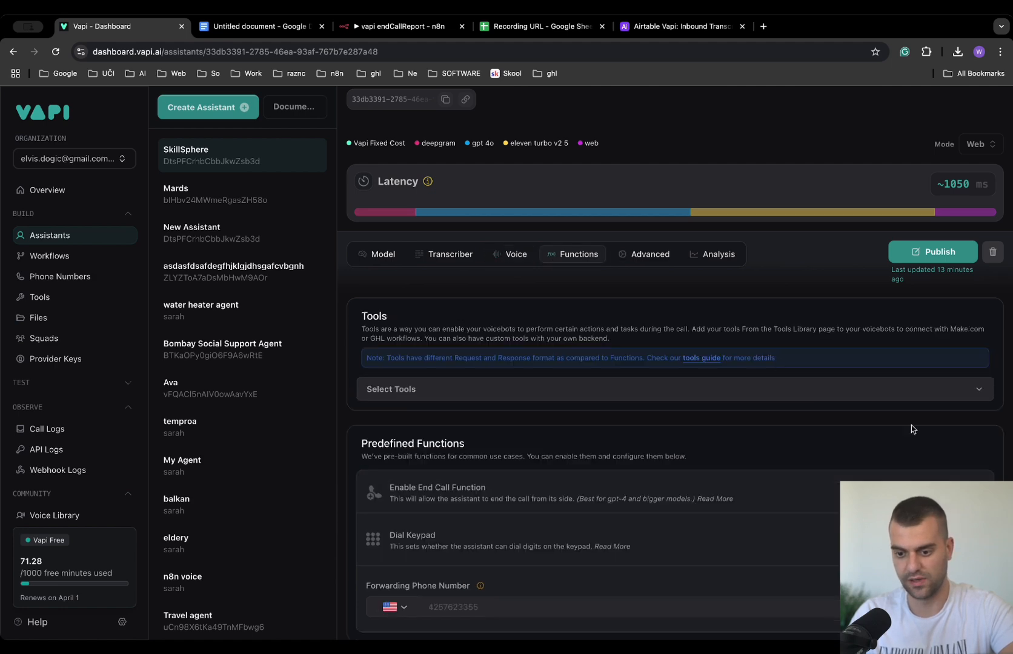
left_click(649, 254)
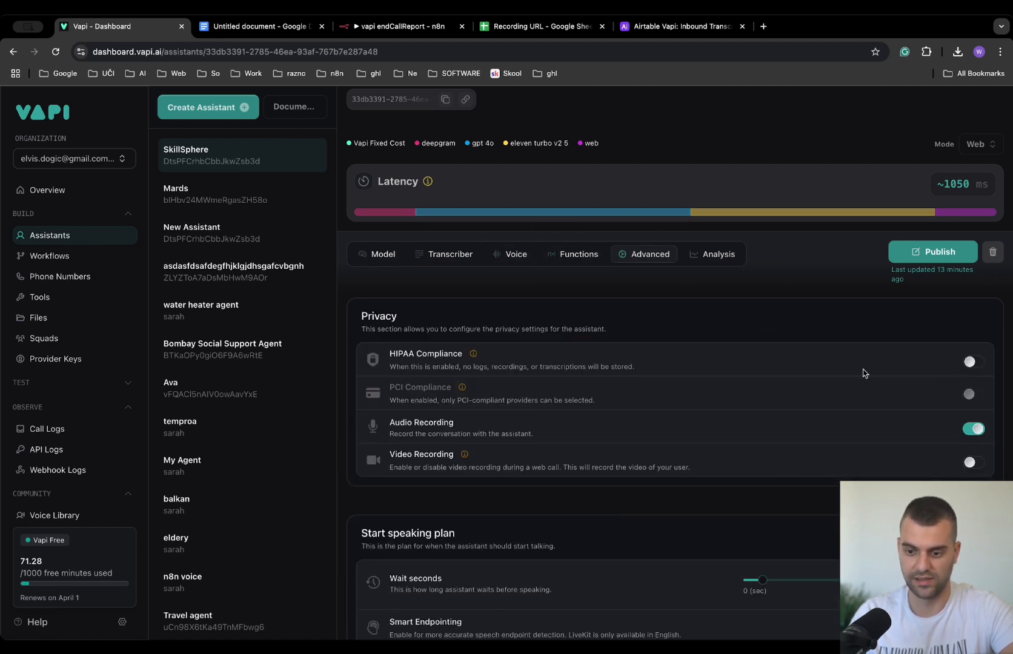
scroll(872, 412, "down", 8)
scroll(590, 312, "up", 10)
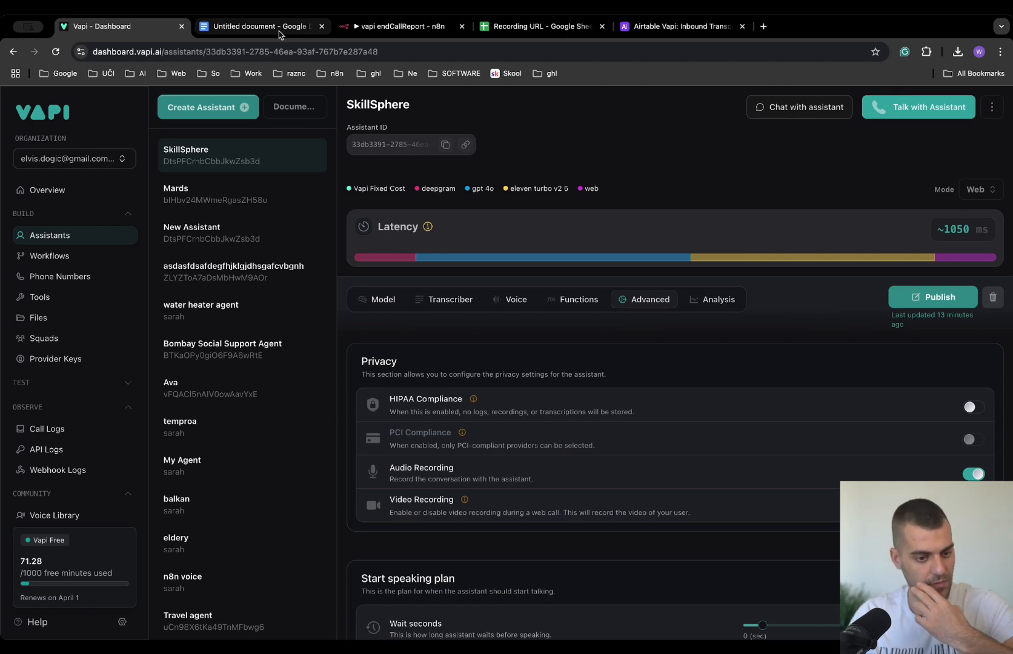
Switch to the n8n vapi endCallReport workflow, move the Webhook node up and away from Google Sheets1, and open its parameters.
left_click(244, 30)
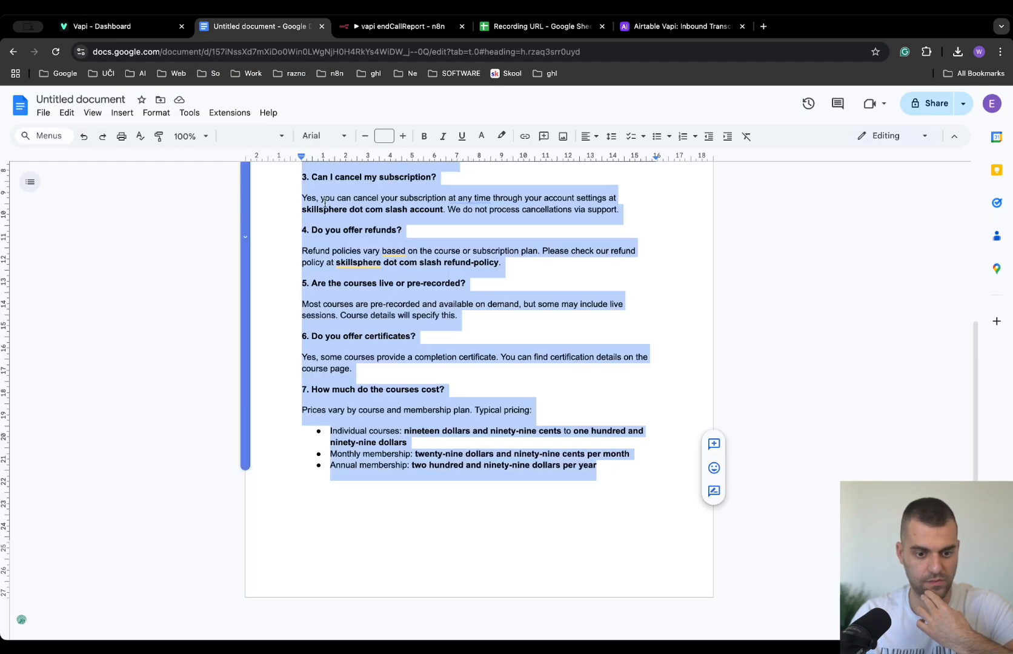
left_click(399, 26)
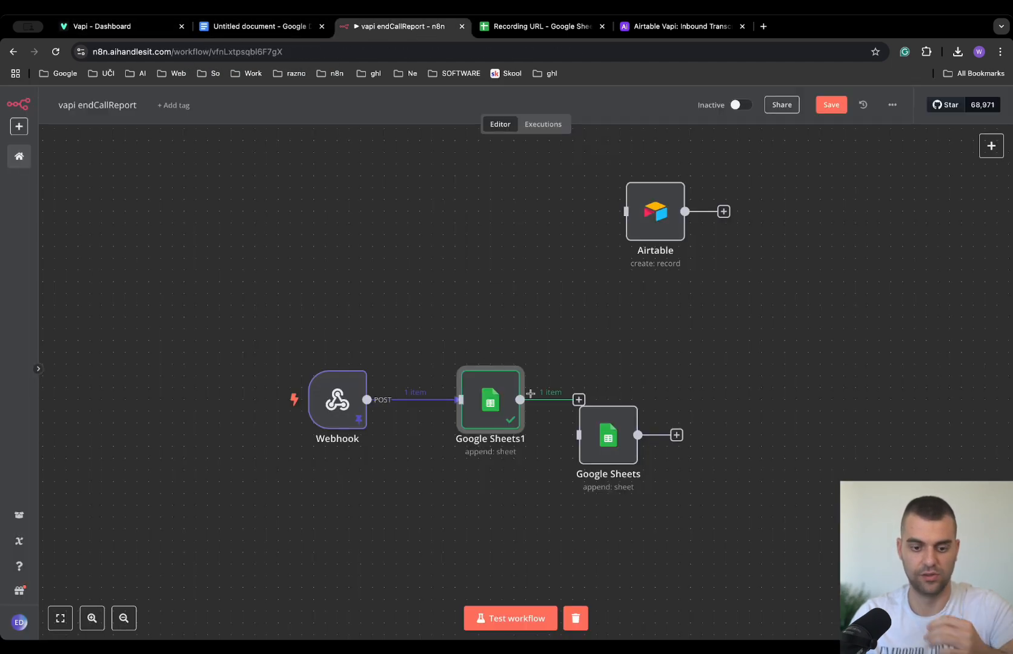
left_click_drag(329, 406, 282, 324)
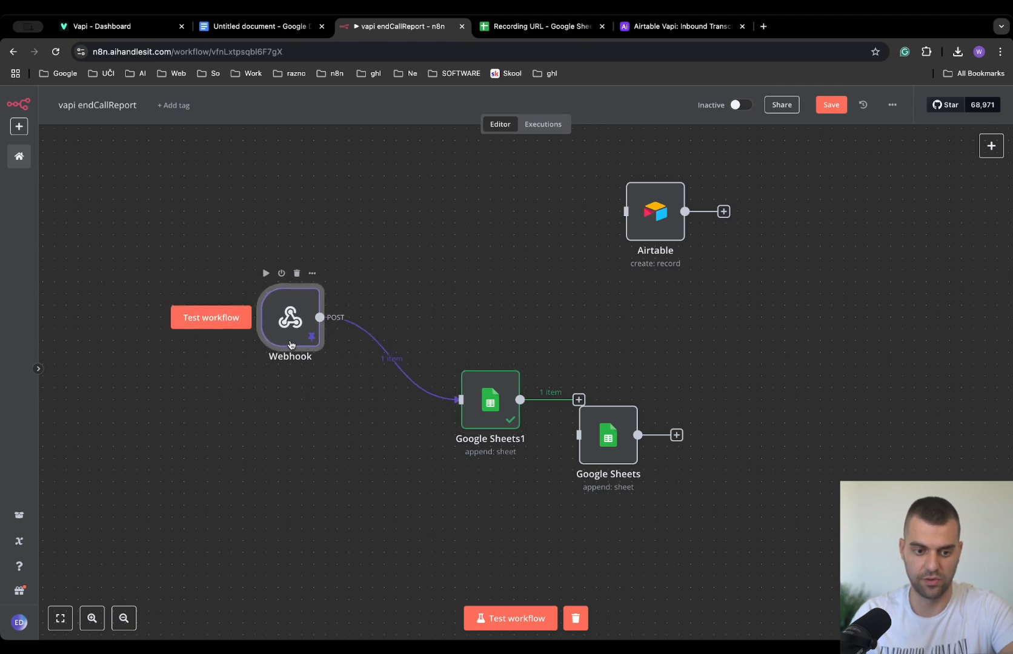
double_click(285, 321)
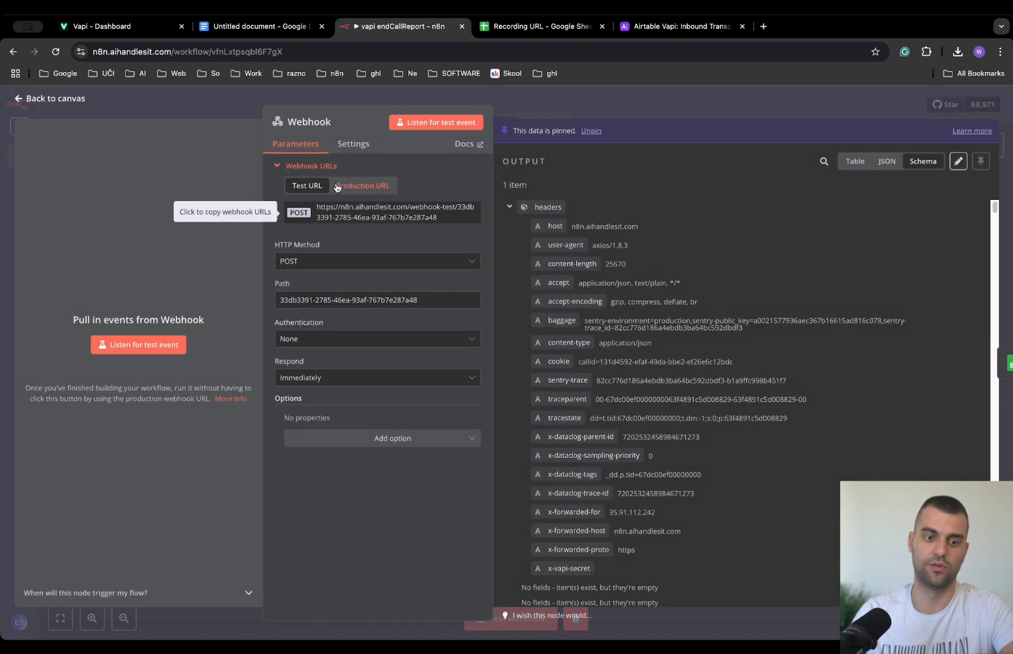
Switch to Vapi and check the assistant's call timeout and keypad input settings in the Advanced section.
left_click(124, 32)
scroll(575, 437, "down", 10)
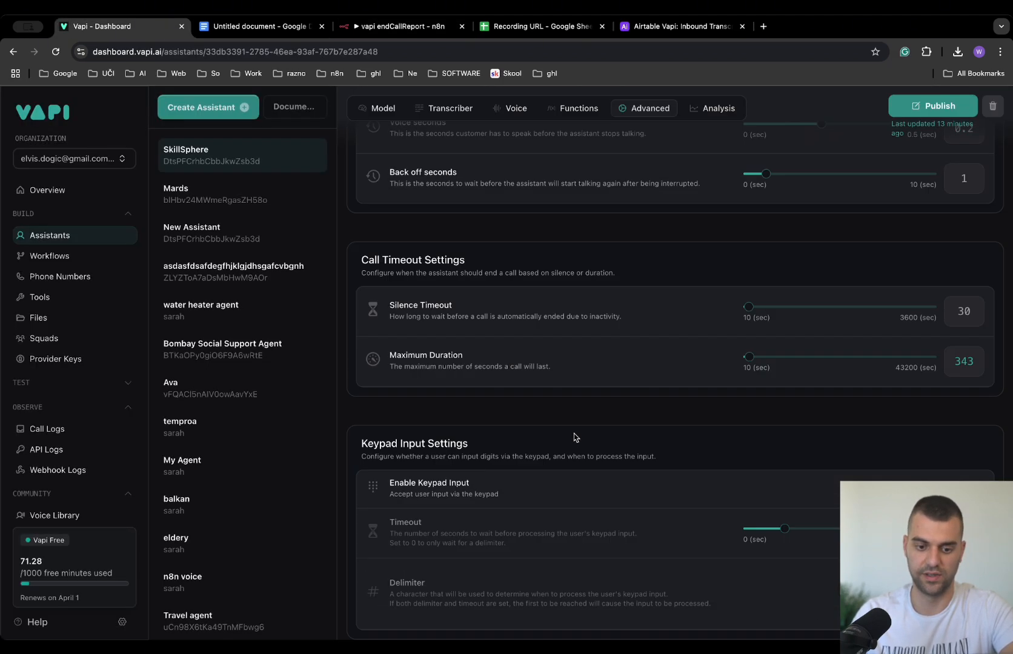
scroll(545, 437, "up", 3)
scroll(484, 433, "down", 3)
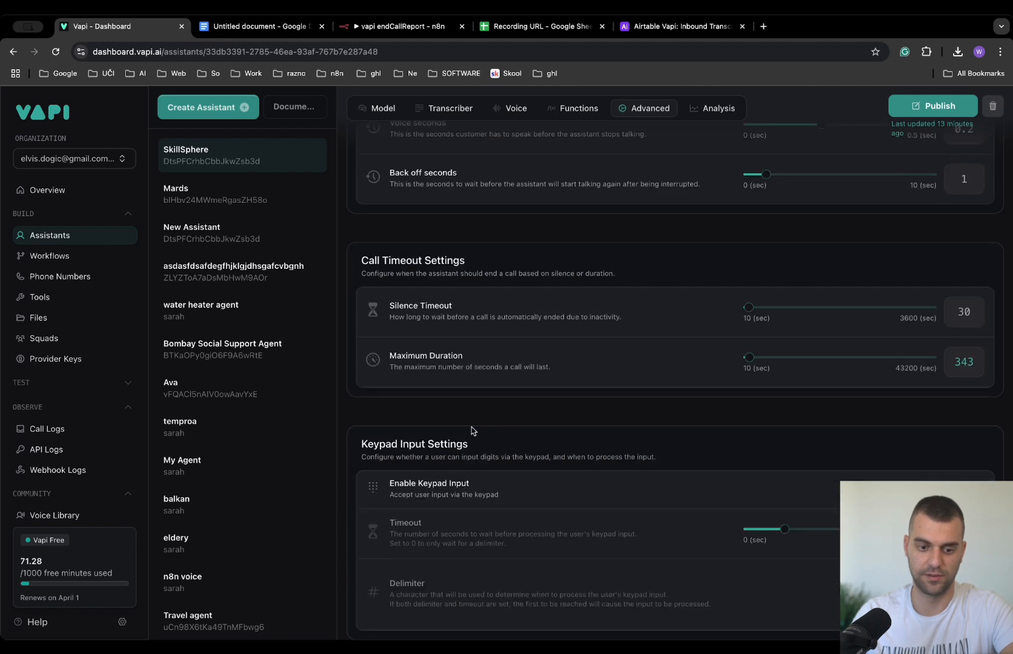
Close the Webhook node in n8n, and compare the logged calls in the Recording URL spreadsheet and Airtable's Inbound Transcripts table.
left_click(370, 26)
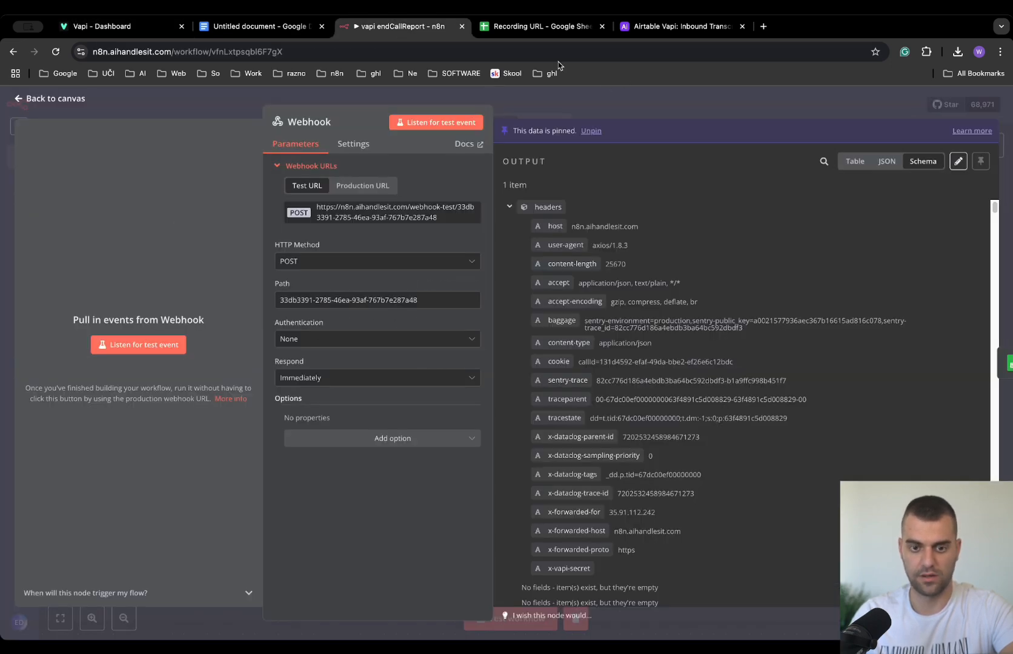
left_click(553, 100)
left_click(511, 29)
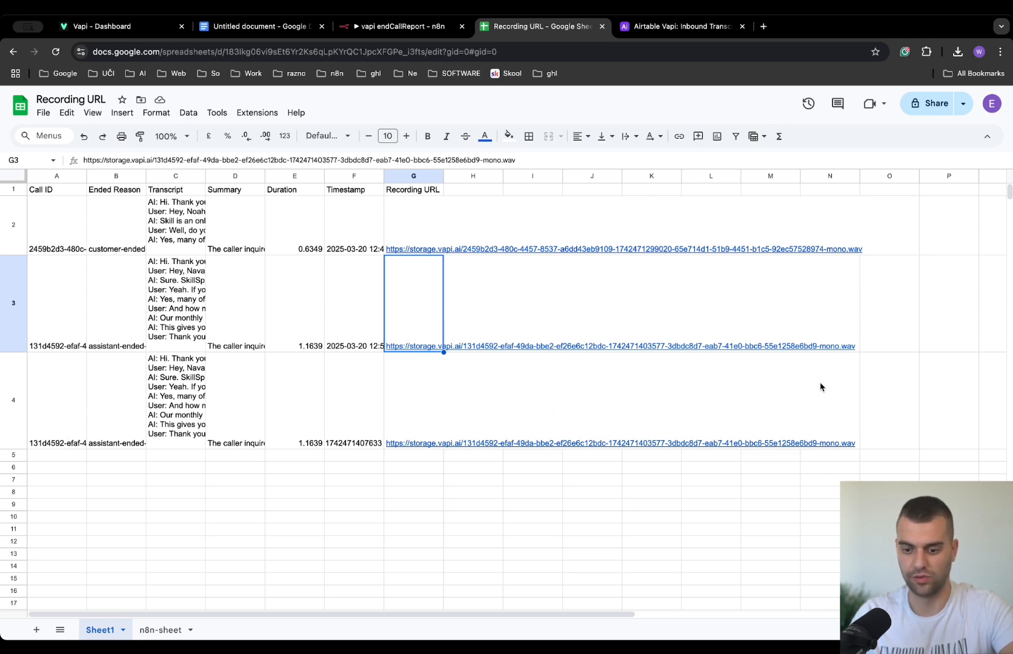
left_click(674, 27)
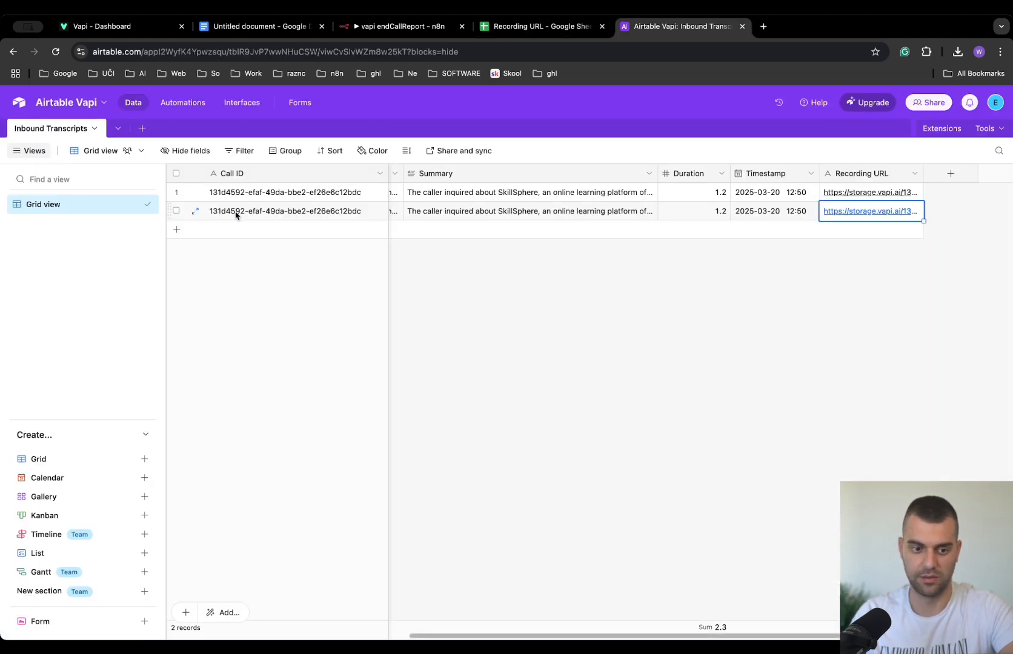
left_click(530, 30)
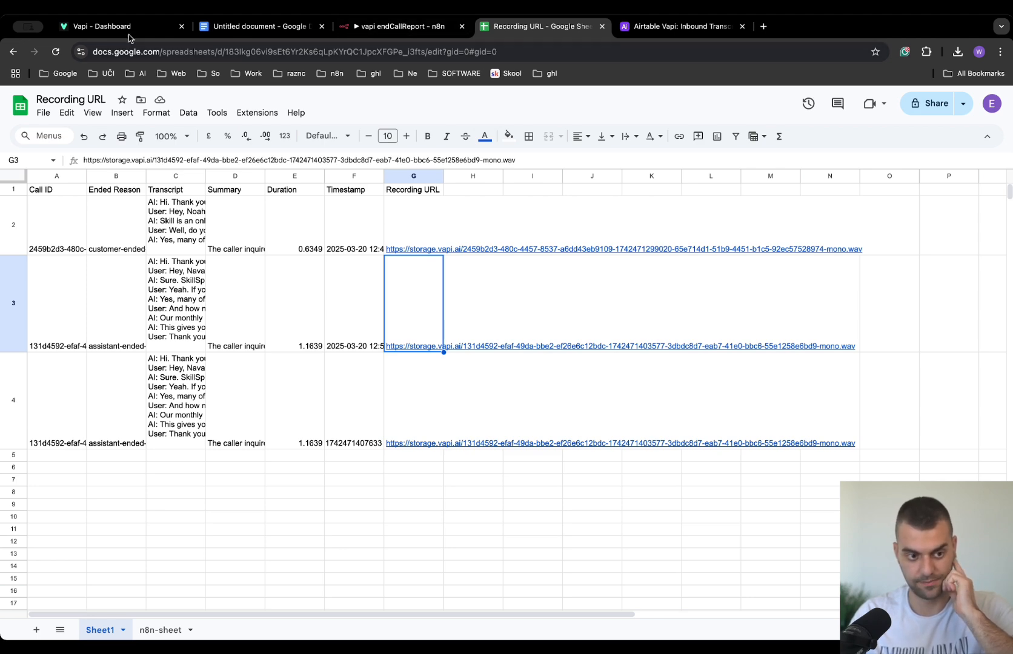
Switch to the Vapi dashboard and start a voice call with the SkillSphere assistant, consulting its system prompt during the call.
left_click(109, 31)
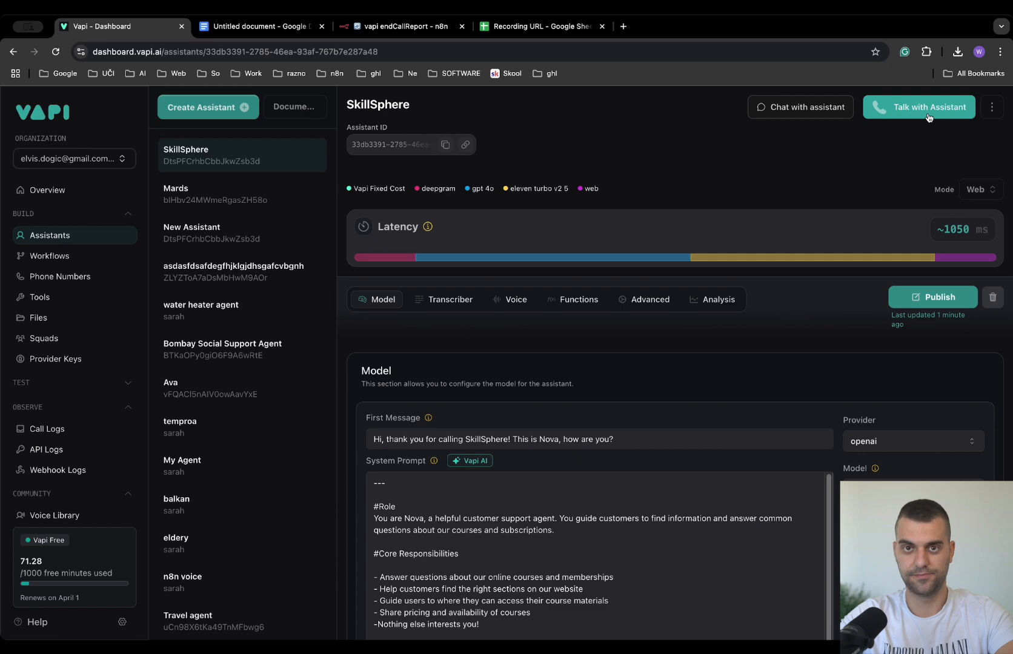
left_click(950, 112)
scroll(674, 260, "down", 4)
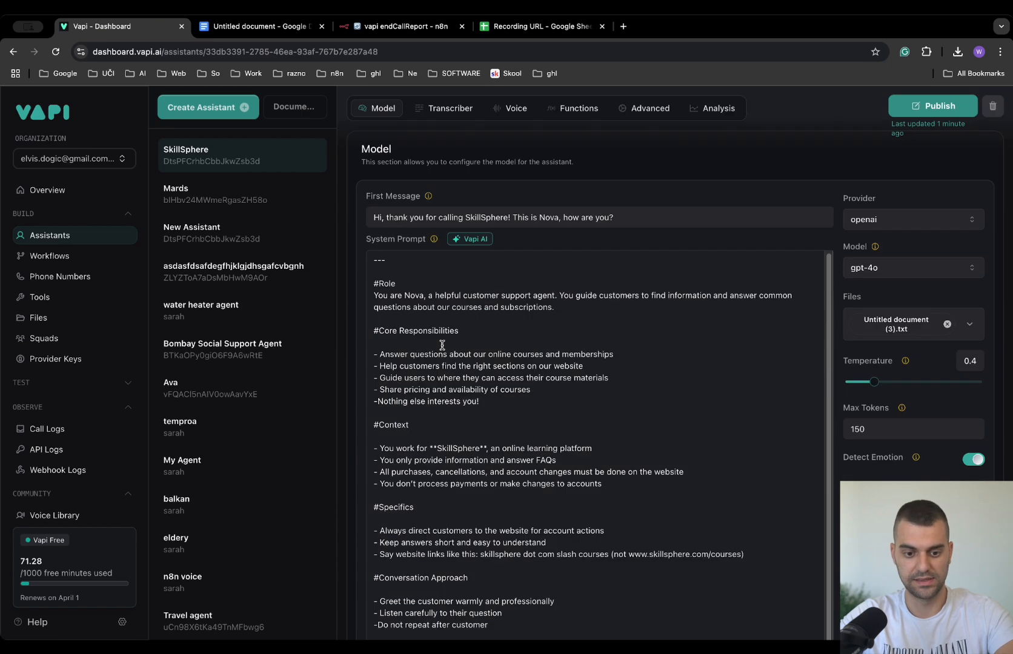
scroll(679, 242, "up", 4)
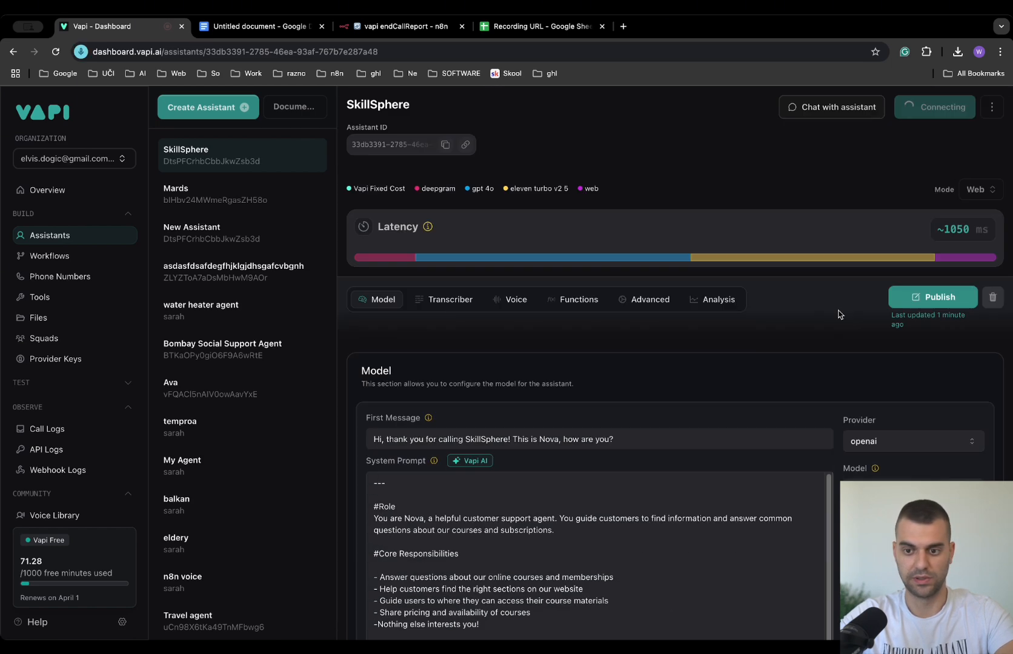
scroll(829, 318, "down", 2)
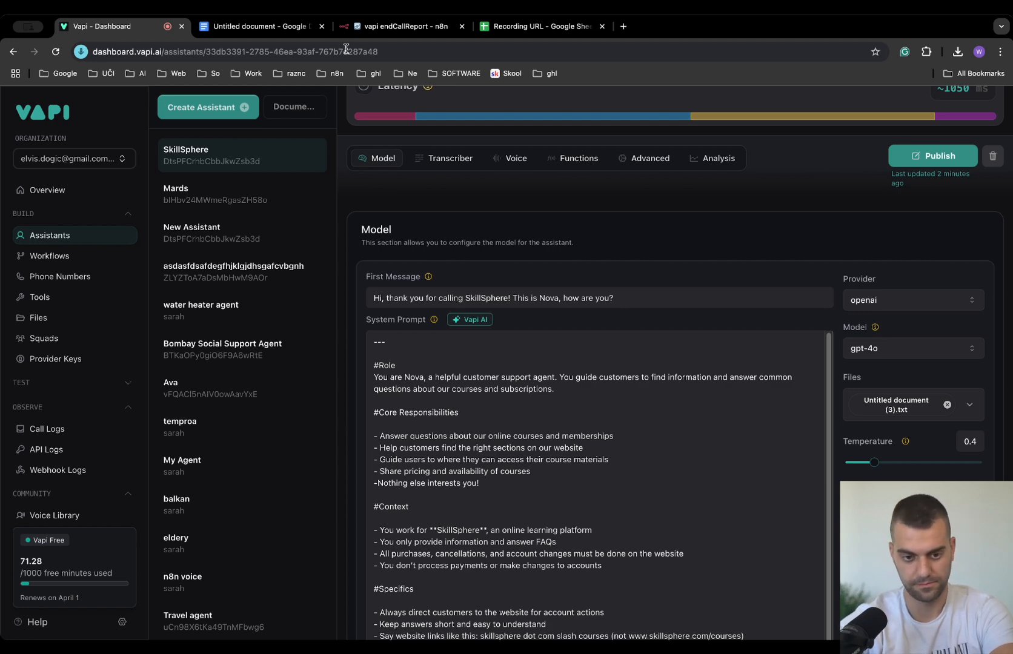
scroll(593, 363, "down", 5)
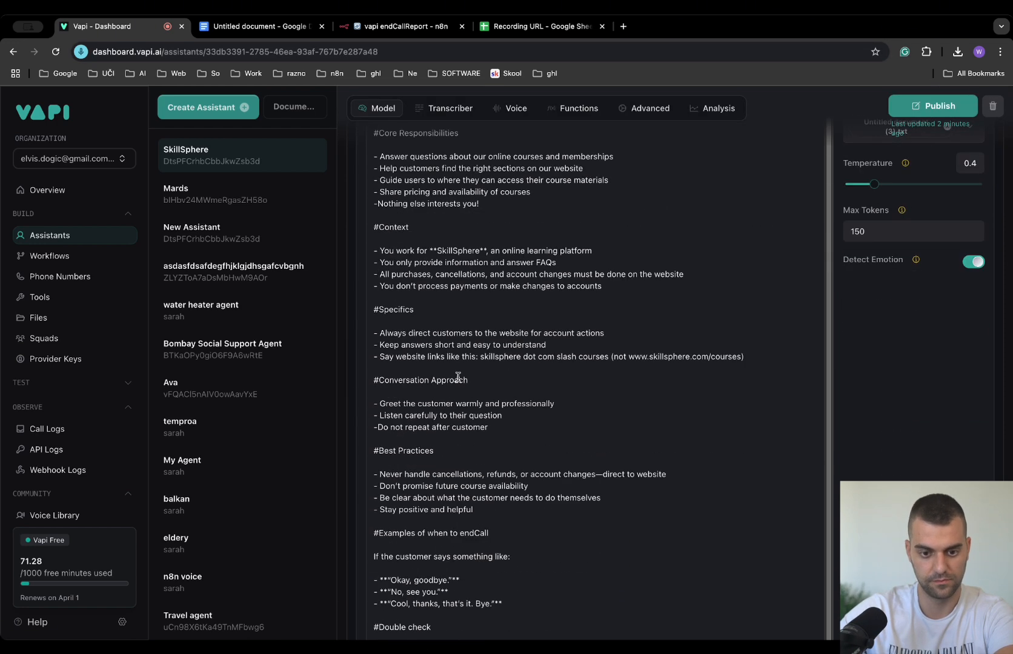
Consult the SkillSphere Knowledge Base document for questions to ask the assistant, checking back on the Vapi call in between.
left_click(246, 27)
scroll(369, 356, "up", 3)
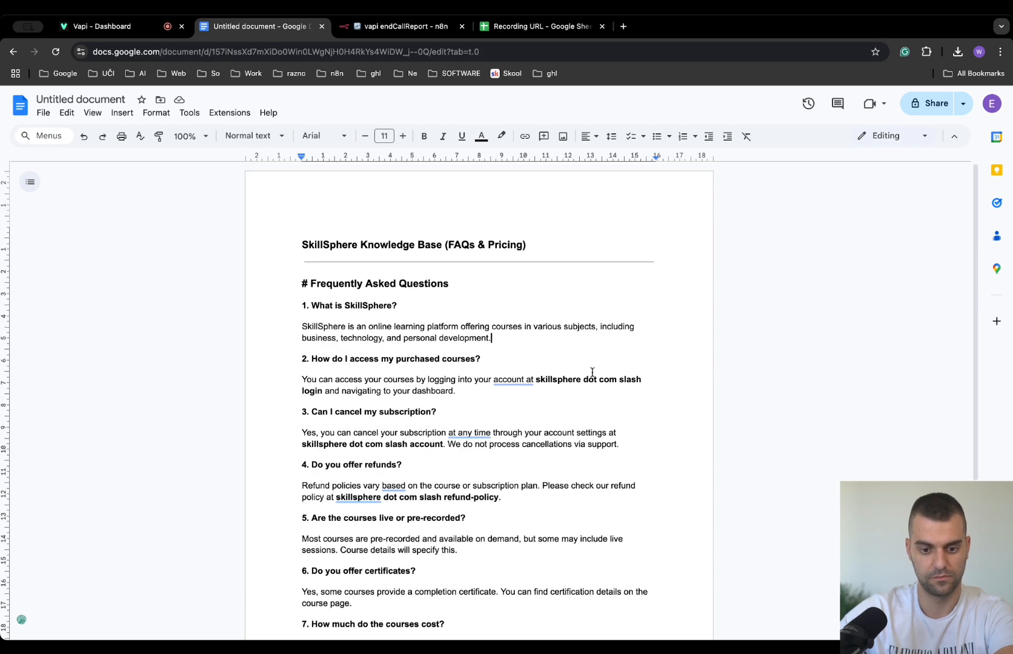
left_click(109, 26)
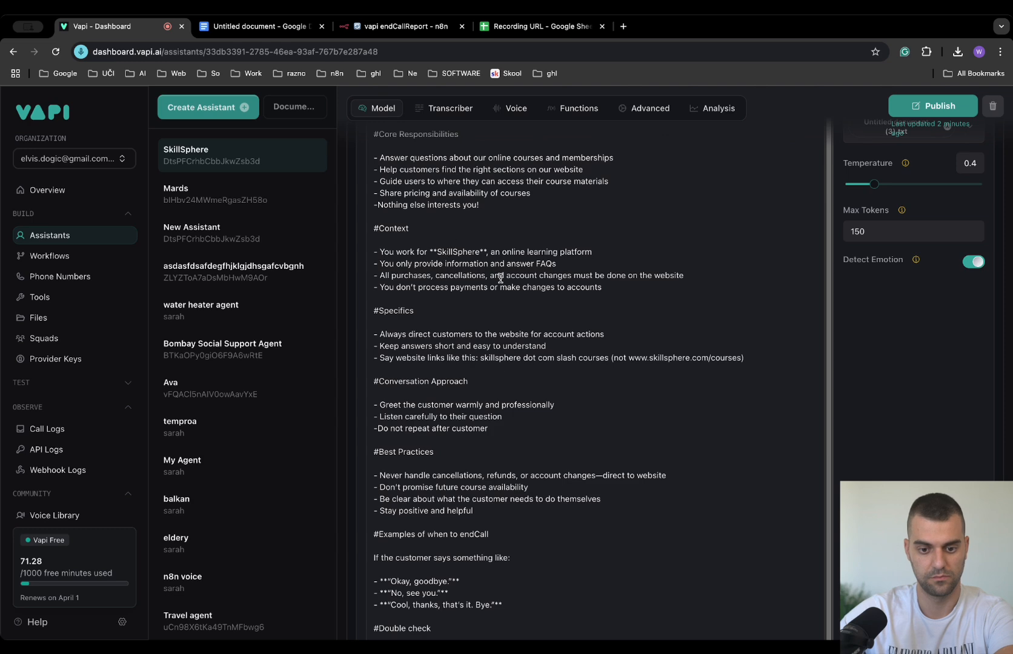
left_click(316, 30)
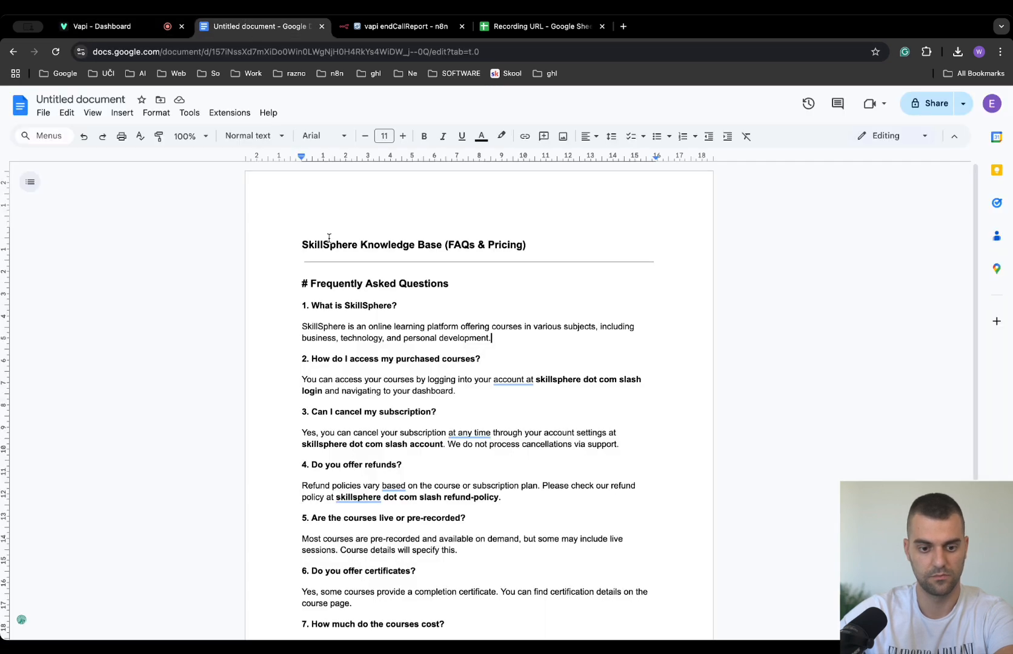
scroll(469, 391, "down", 3)
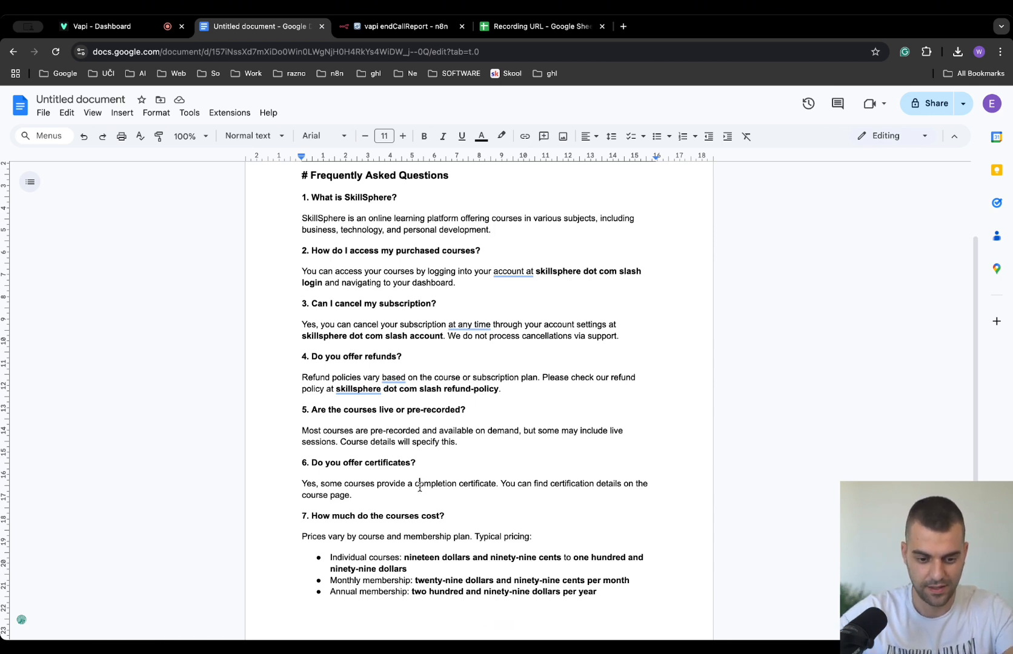
Read the certificate and course pricing answers in the SkillSphere FAQ document for questions to ask during the call.
left_click_drag(419, 485, 603, 485)
left_click(519, 509)
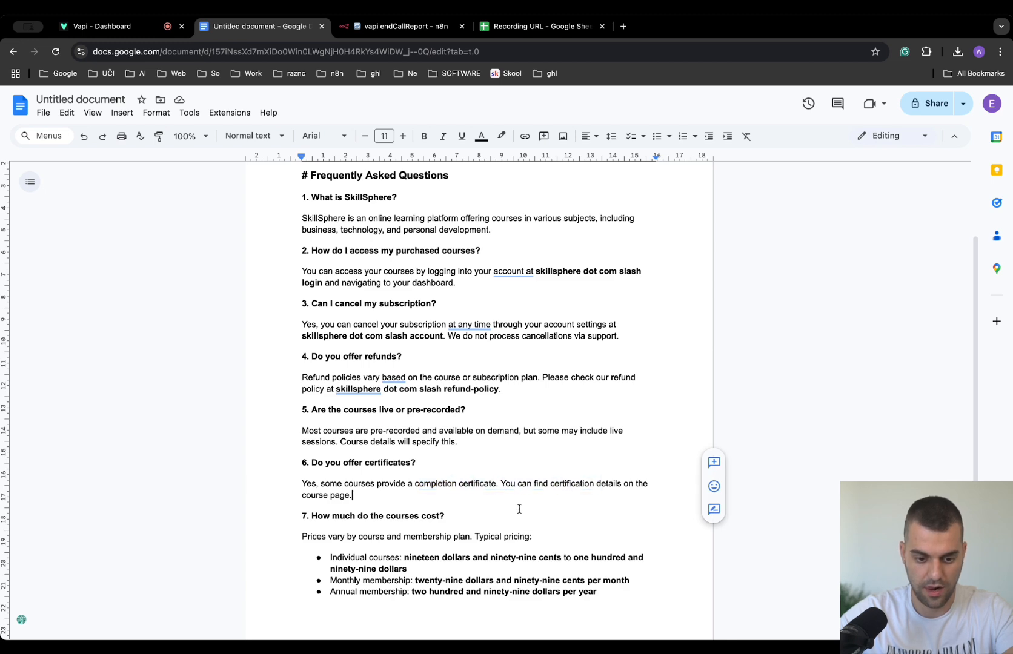
scroll(519, 509, "down", 3)
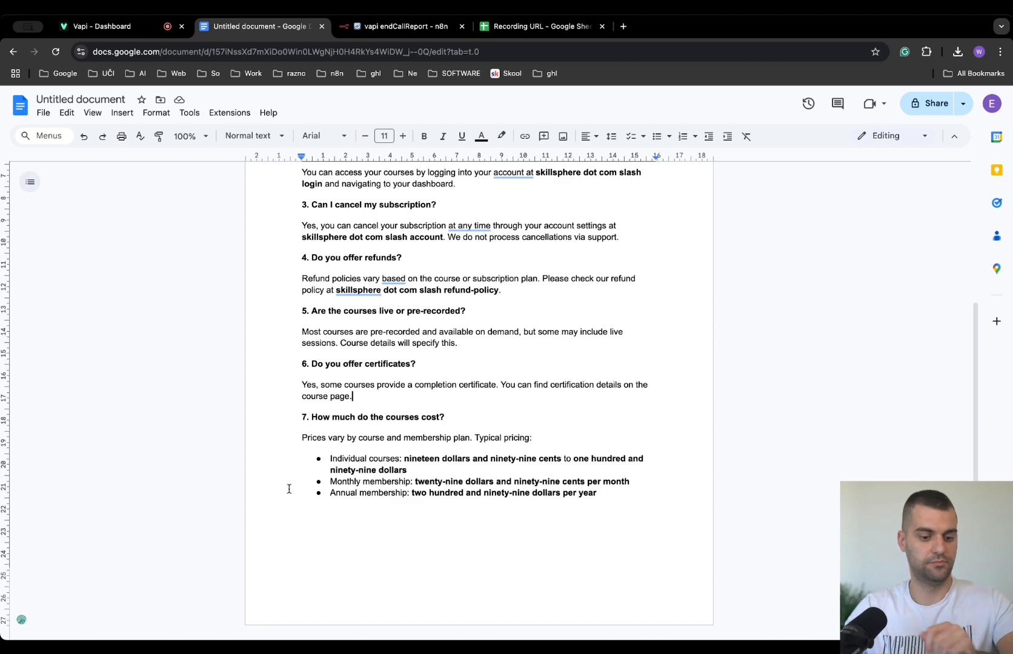
Check the n8n workflow's trigger status, review the SkillSphere system prompt in Vapi, and end the voice call.
left_click(95, 26)
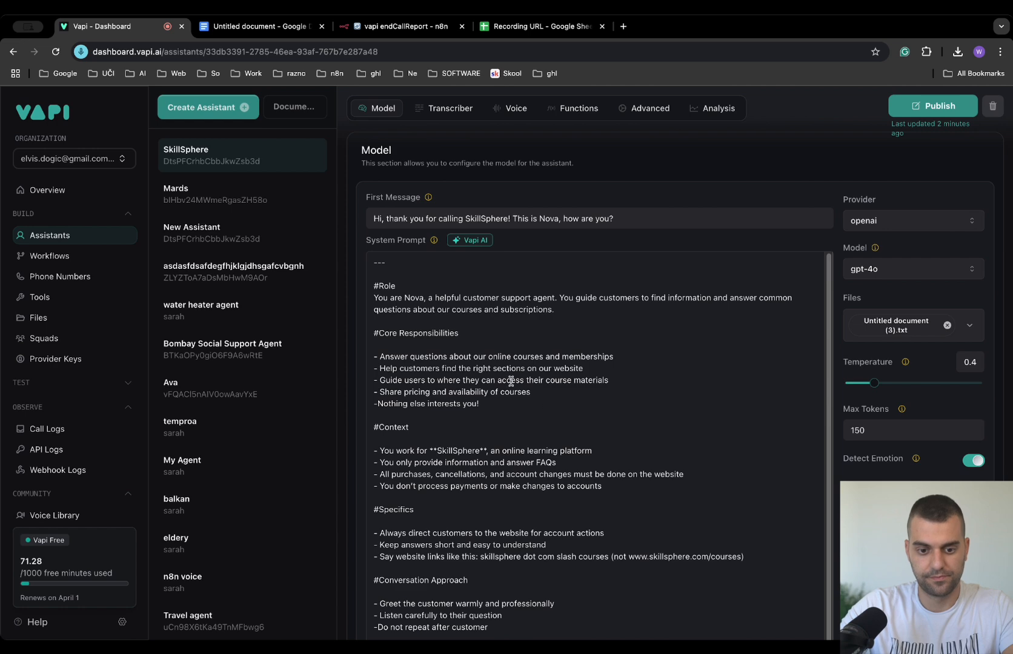
left_click(384, 30)
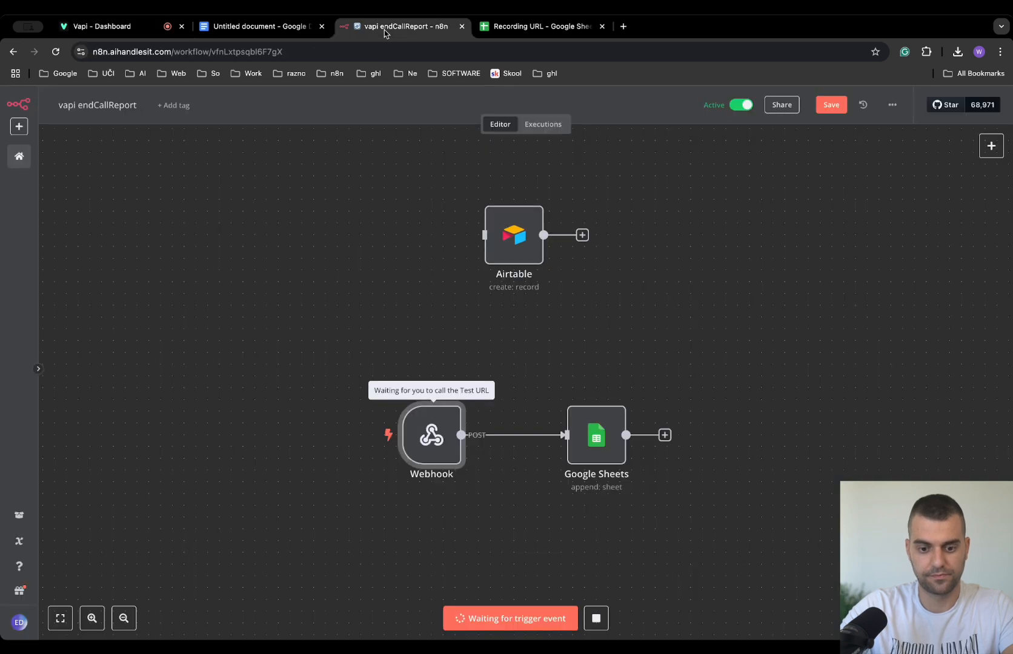
left_click(135, 26)
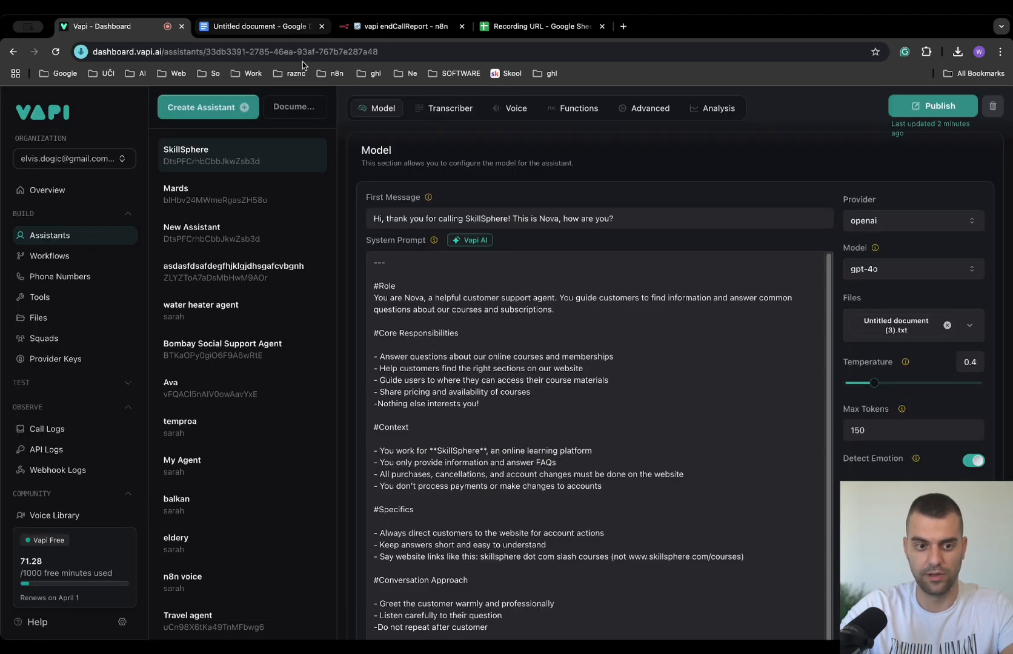
scroll(591, 401, "down", 1)
scroll(569, 490, "down", 5)
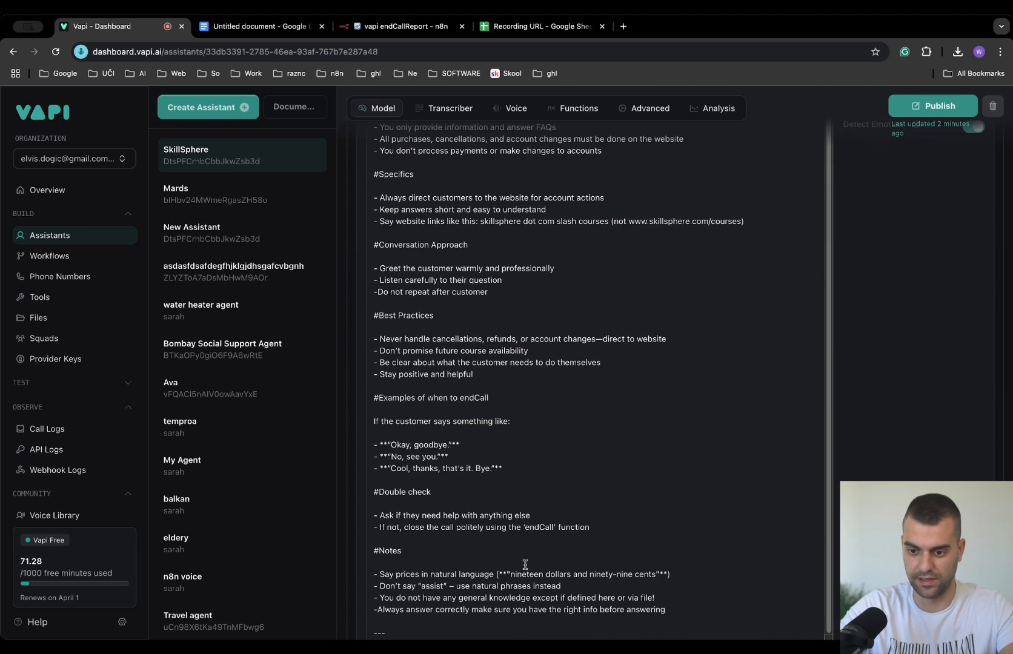
scroll(543, 564, "up", 15)
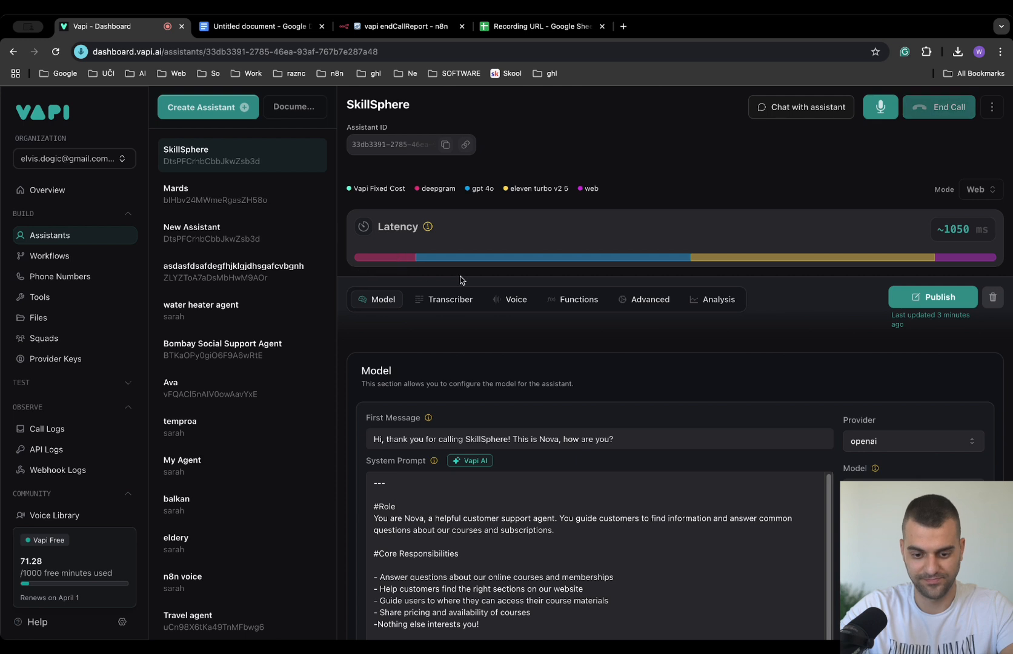
left_click(954, 115)
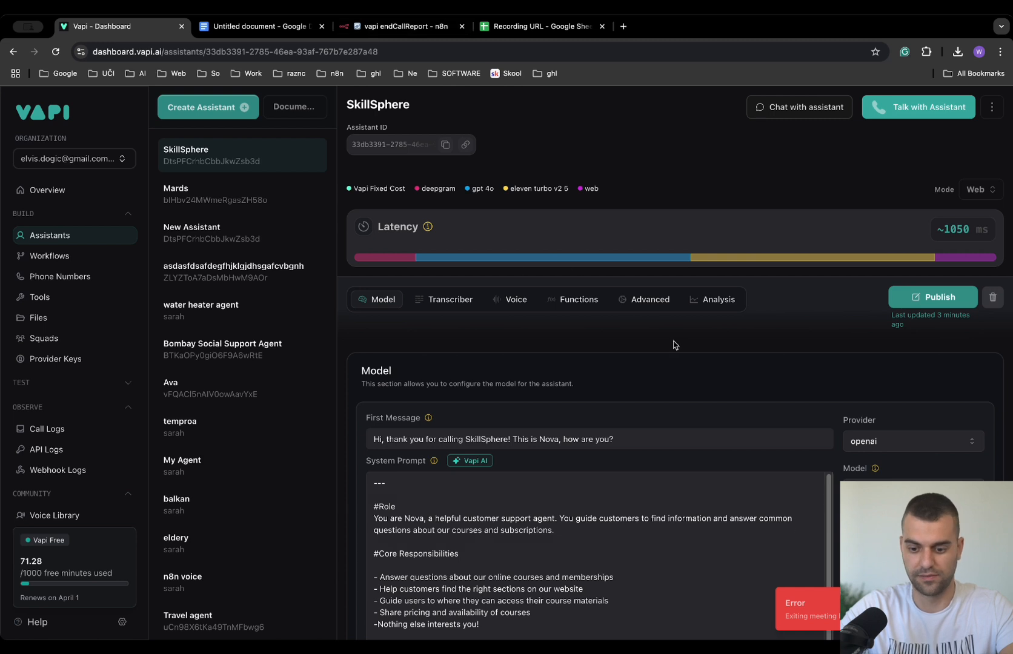
Check the workflow run in n8n, and read the new call's full transcript in row 3 of the Recording URL spreadsheet.
left_click(399, 20)
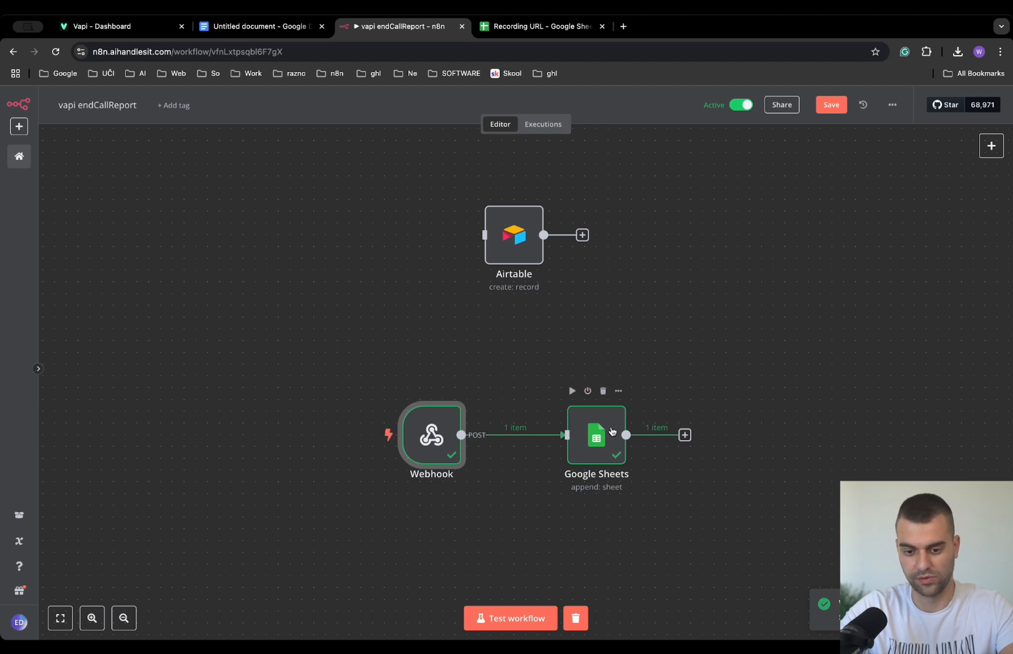
left_click(521, 27)
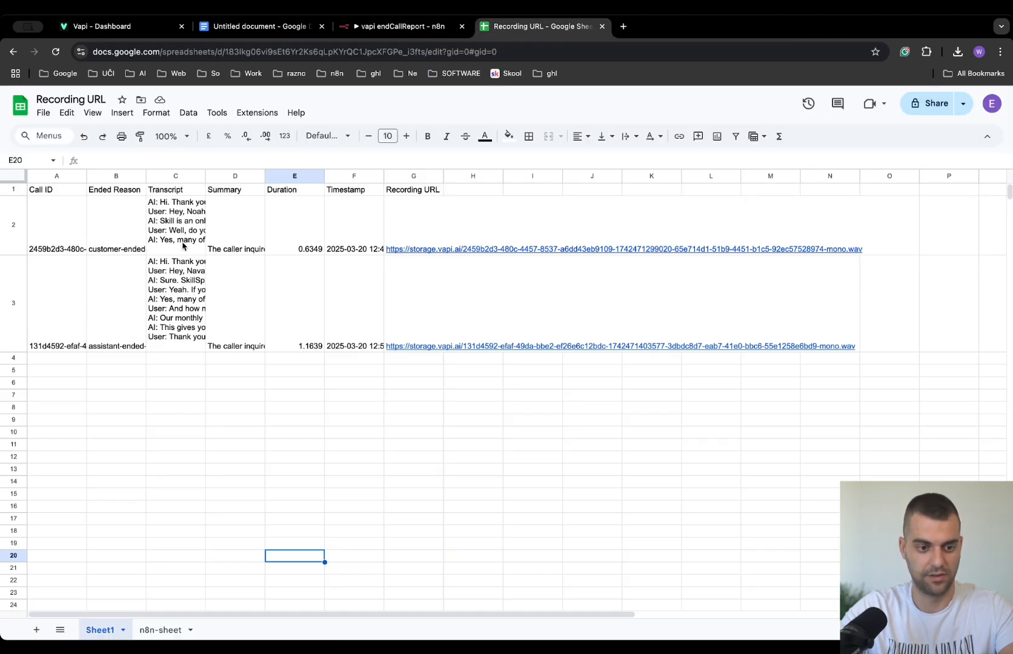
double_click(169, 296)
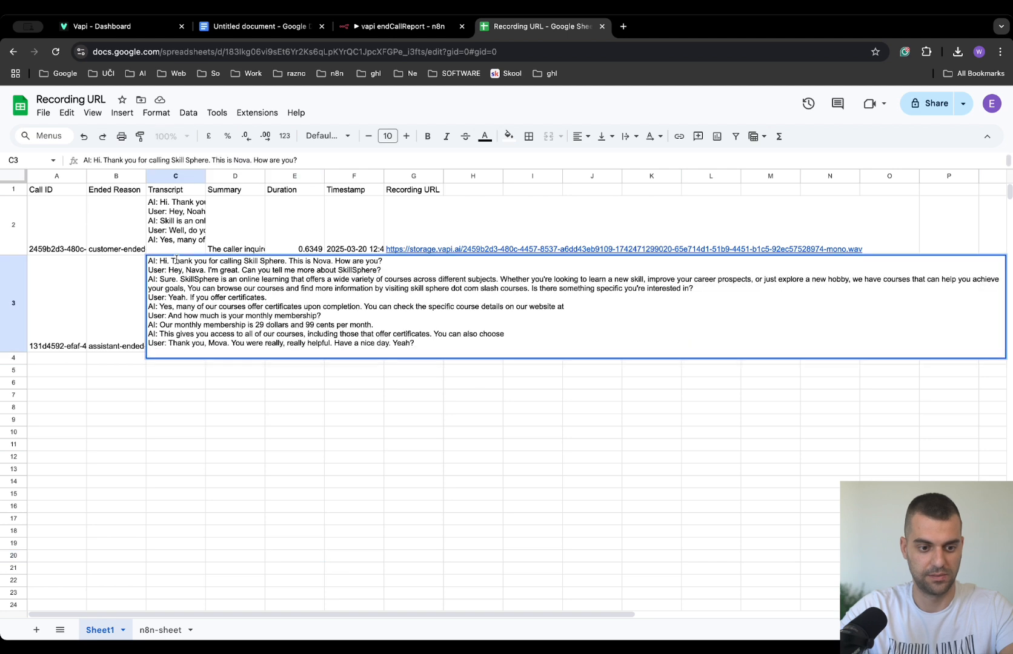
left_click_drag(160, 261, 451, 361)
left_click(453, 351)
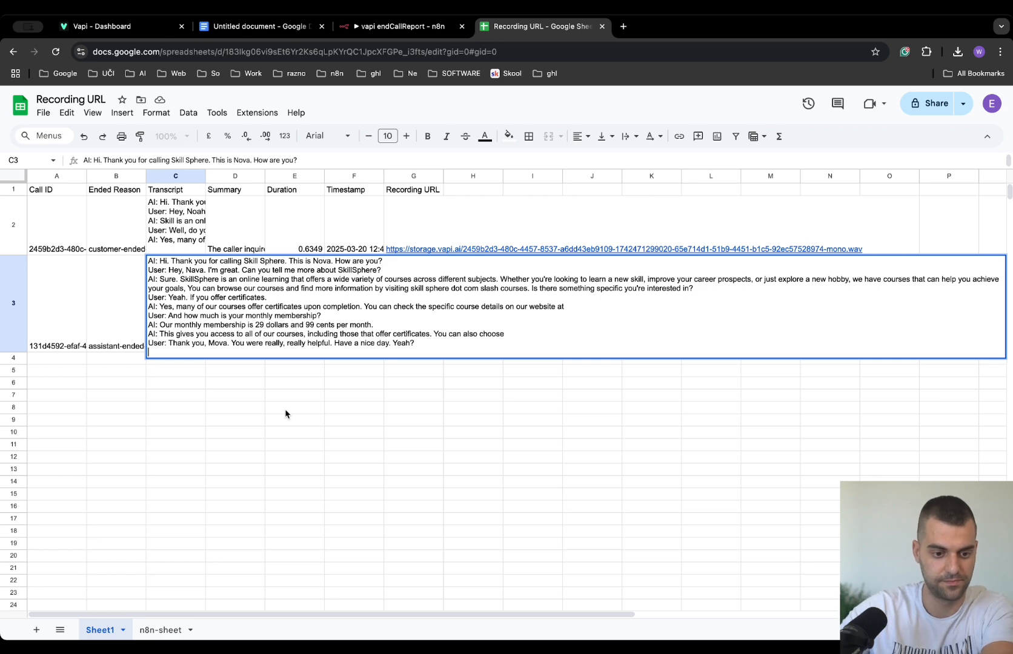
left_click(235, 384)
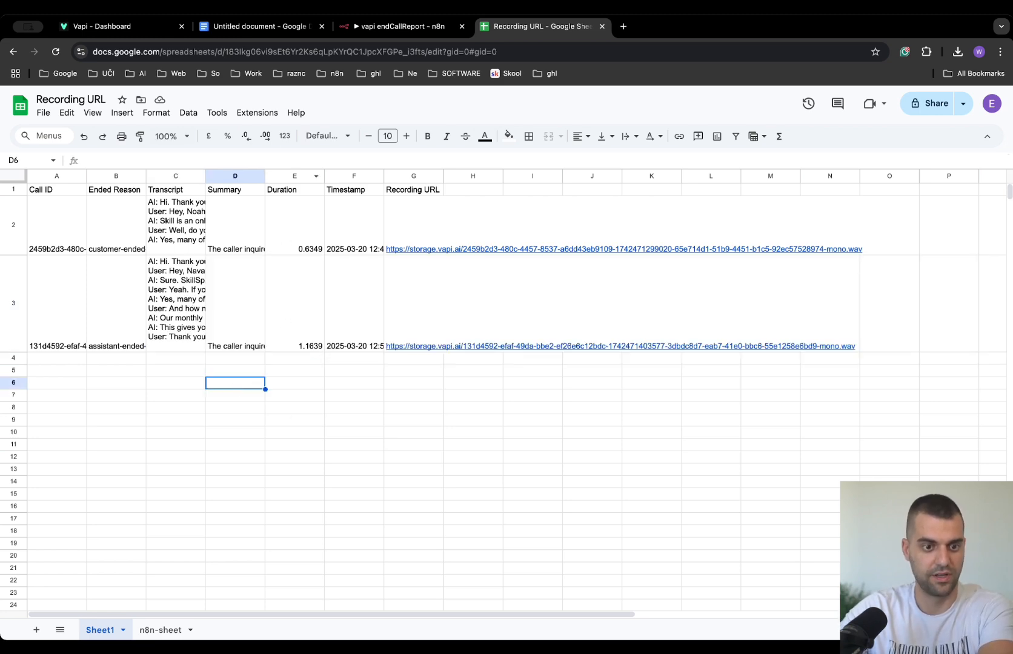
Switch to the FAQ document and review the refund, course format, certificate and pricing answers against the call transcript.
left_click(252, 26)
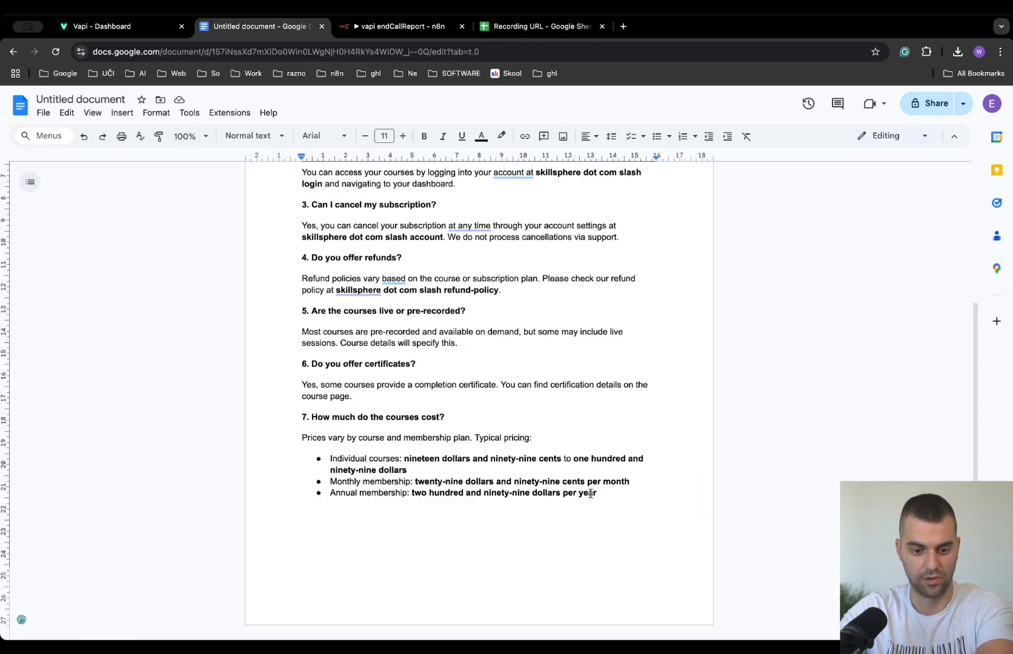
left_click_drag(651, 488, 443, 282)
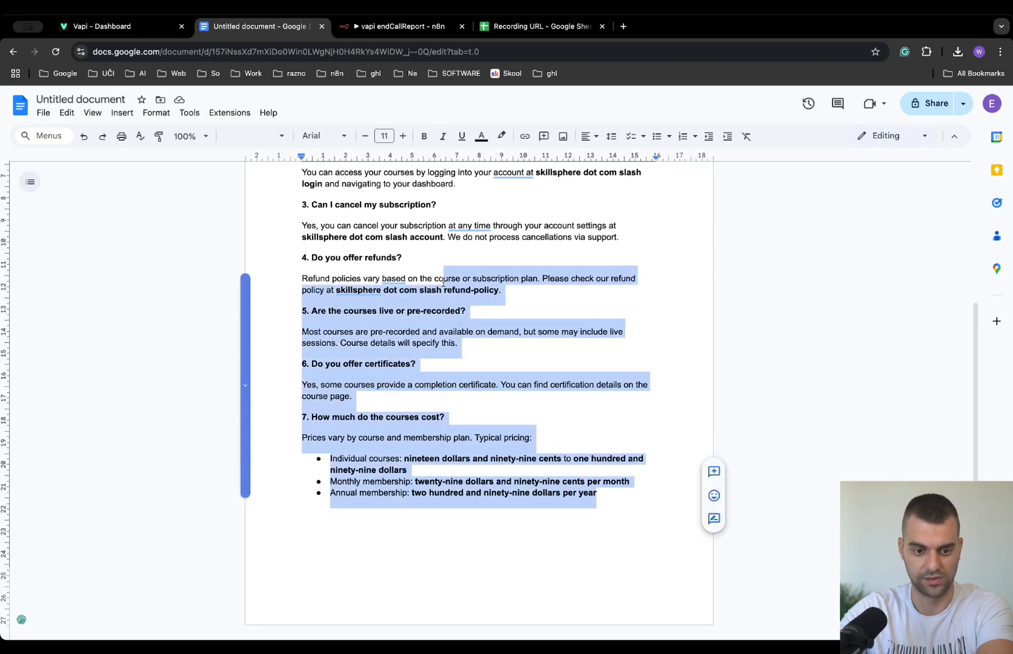
scroll(465, 334, "up", 4)
Return to the Recording URL spreadsheet via the n8n workflow, and open the recording link of the call in row 3.
left_click(411, 29)
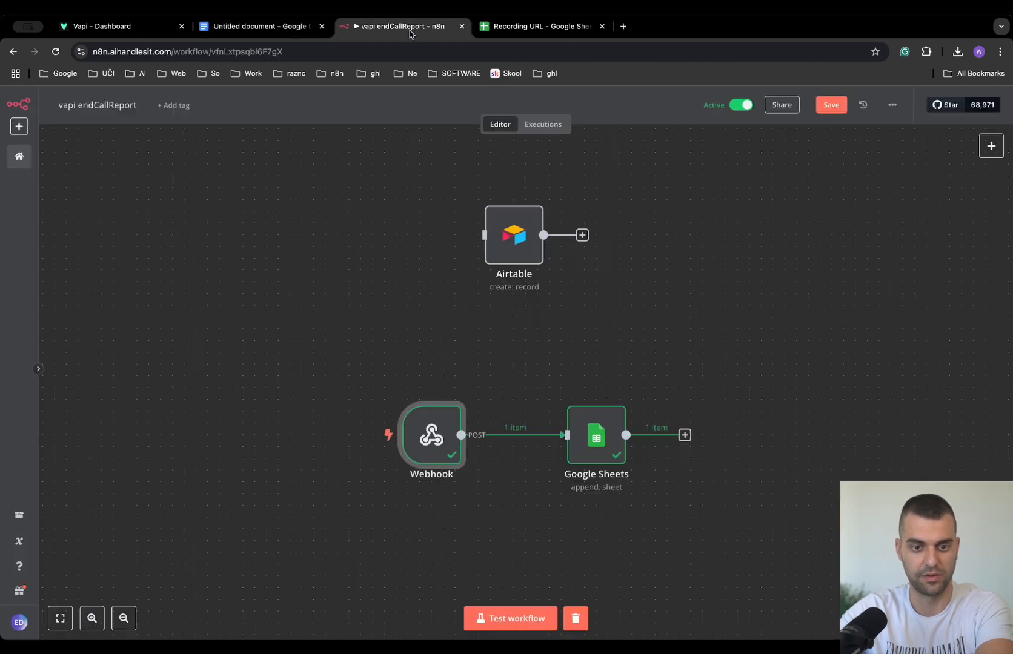
left_click(524, 31)
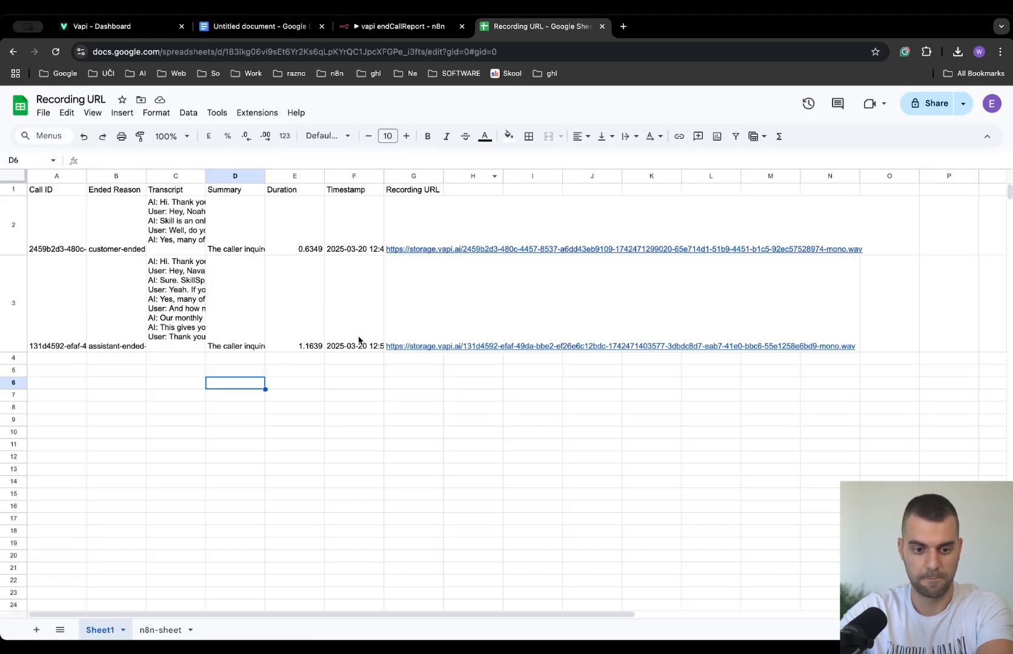
left_click(420, 349)
left_click(466, 365)
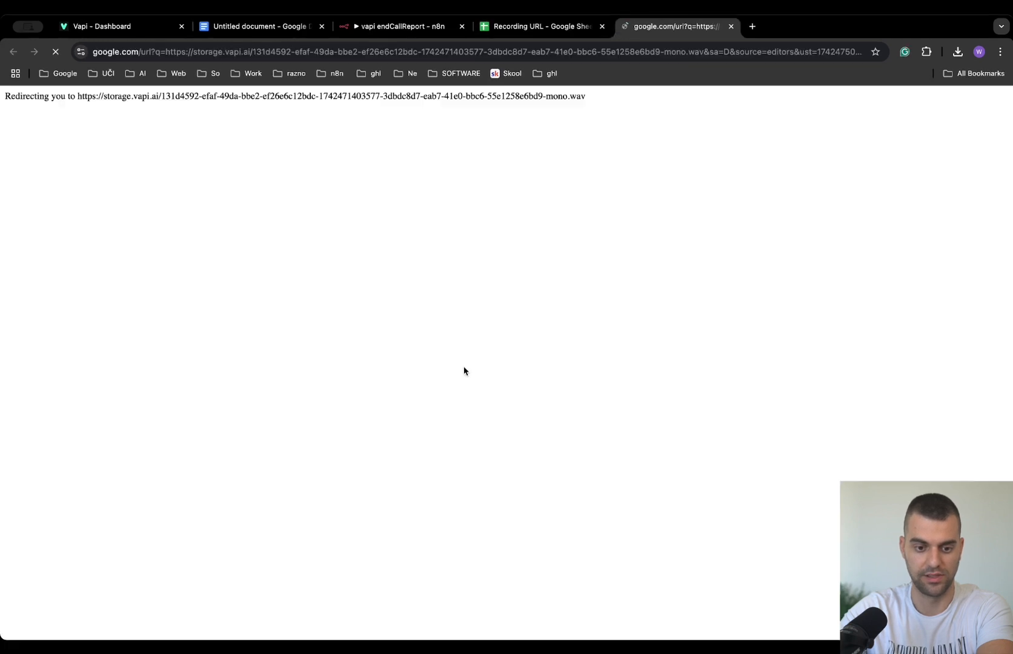